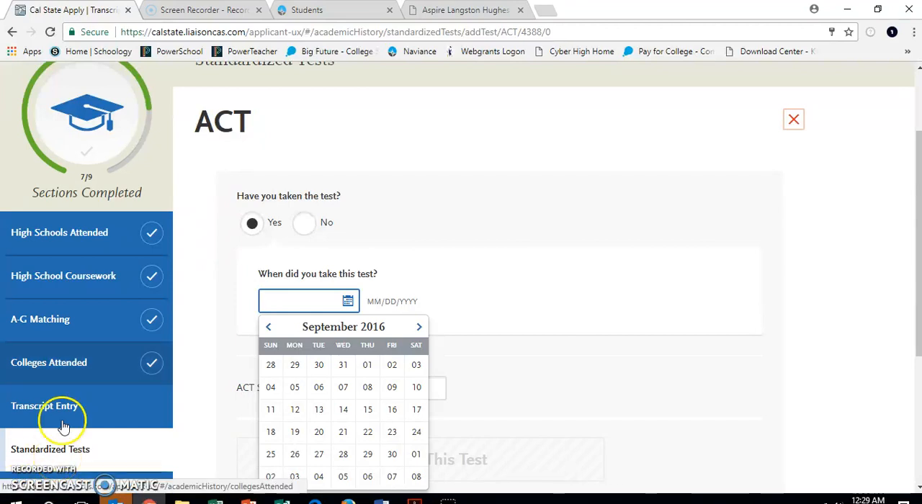
Leave the open ACT form for the Standardized Tests overview and look through the tests offered
scroll(303, 292, "down", 3)
scroll(303, 292, "up", 3)
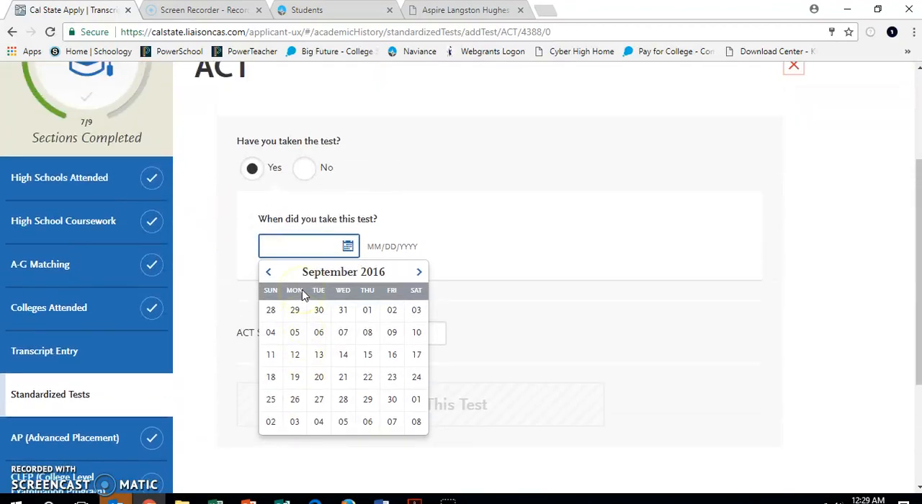
left_click(104, 436)
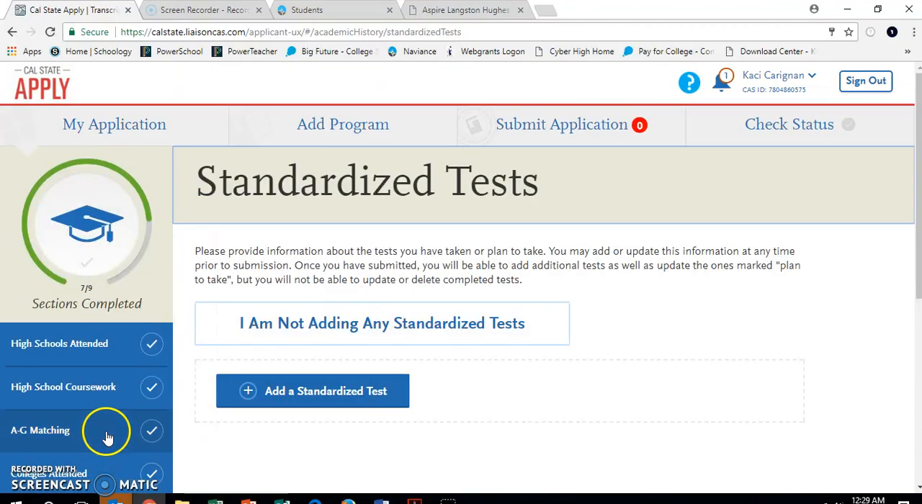
scroll(271, 359, "down", 2)
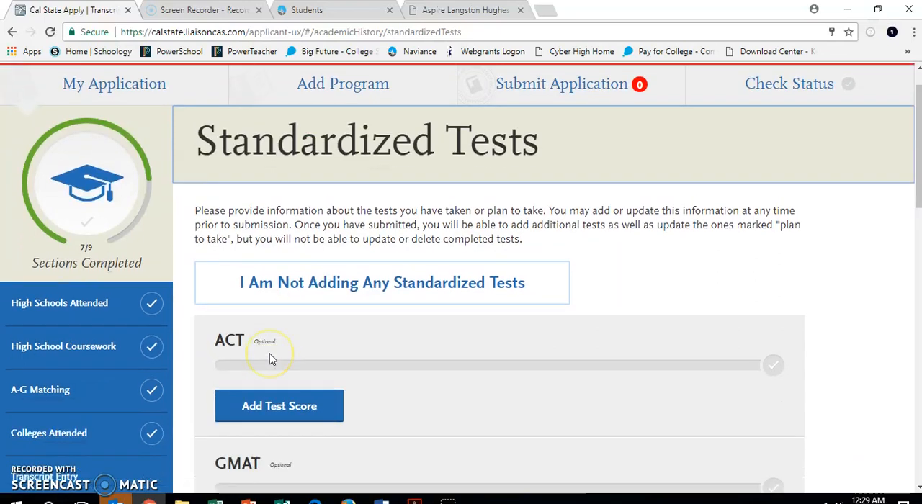
scroll(272, 359, "down", 5)
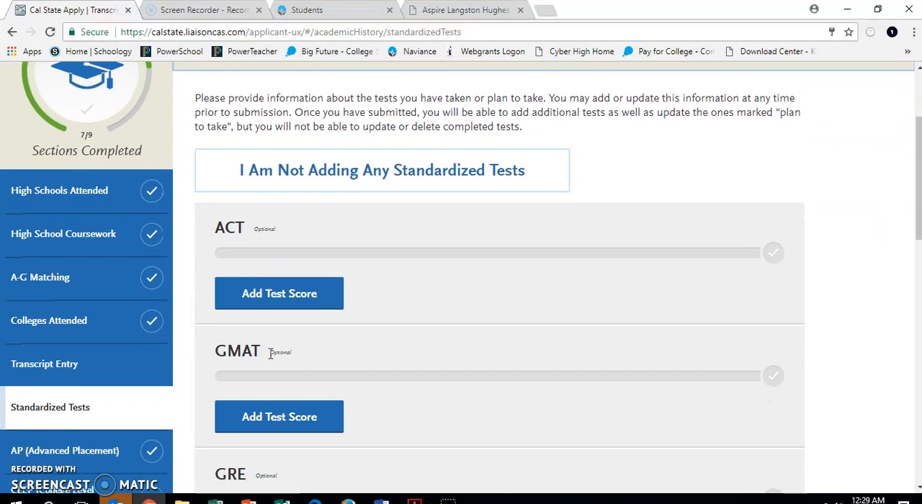
scroll(271, 360, "down", 5)
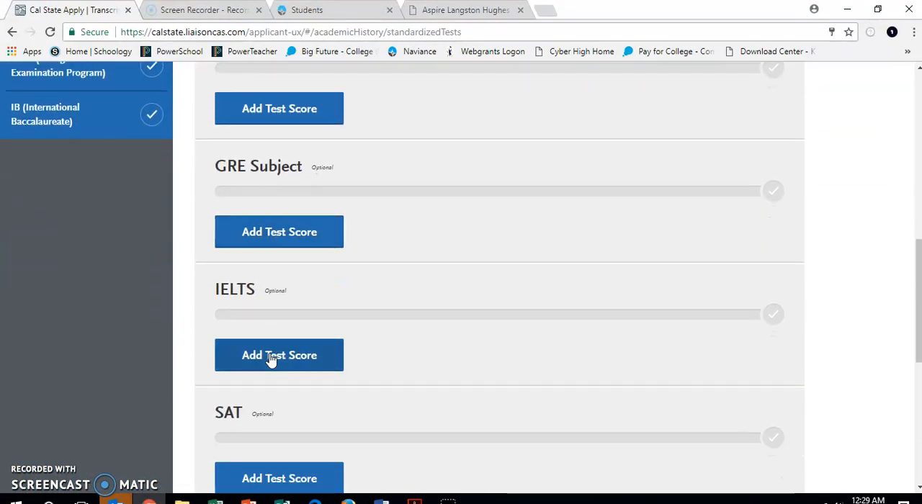
scroll(270, 358, "up", 10)
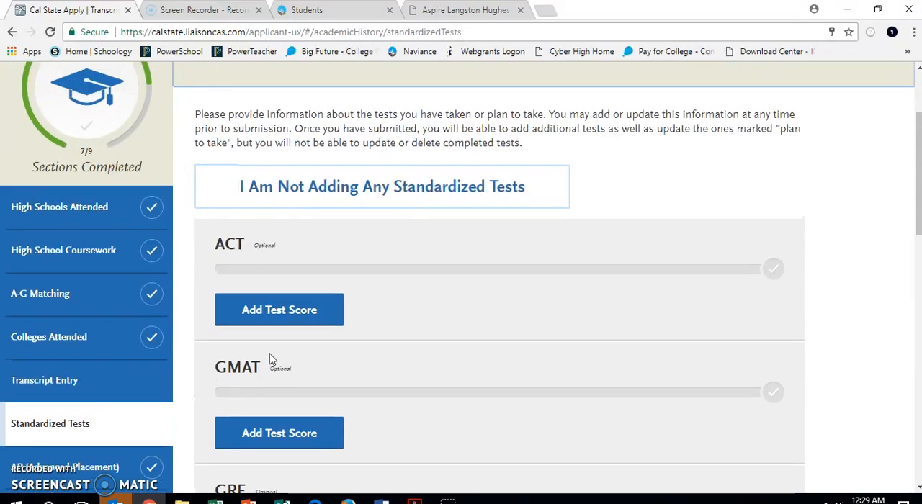
Start a test score entry for the ACT and answer Yes to having taken the test
left_click(276, 312)
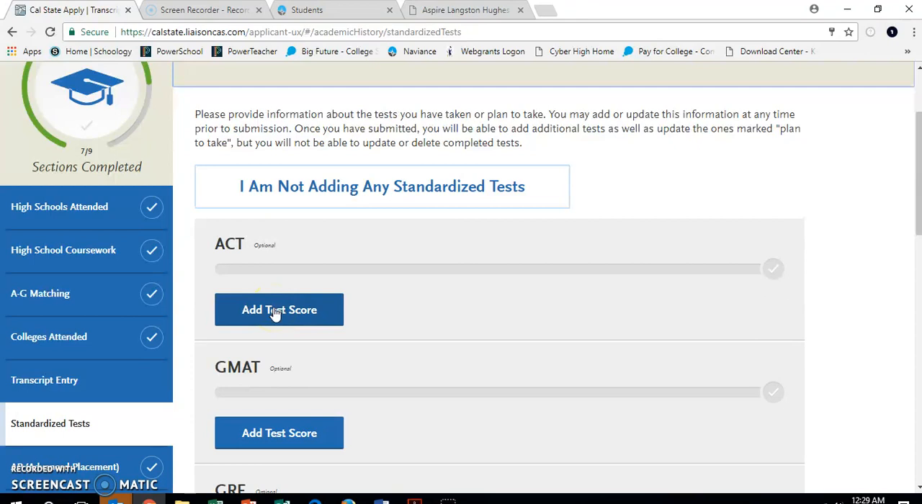
left_click(276, 314)
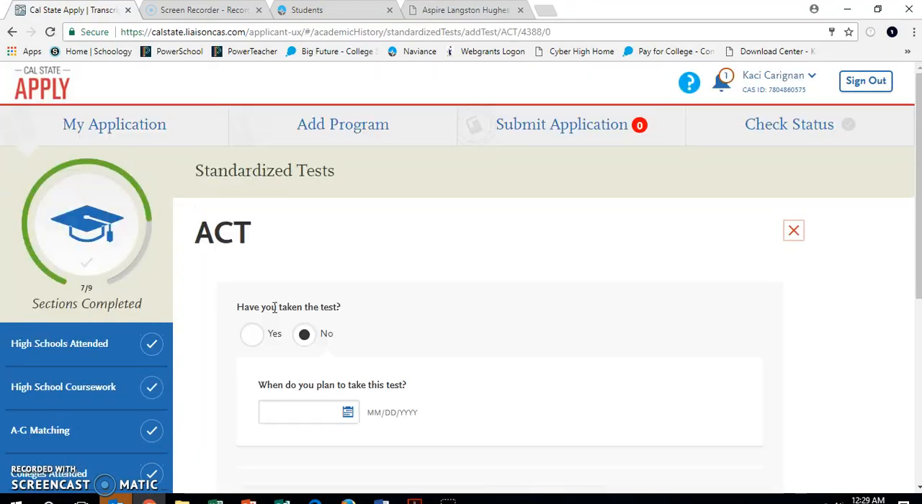
left_click(252, 335)
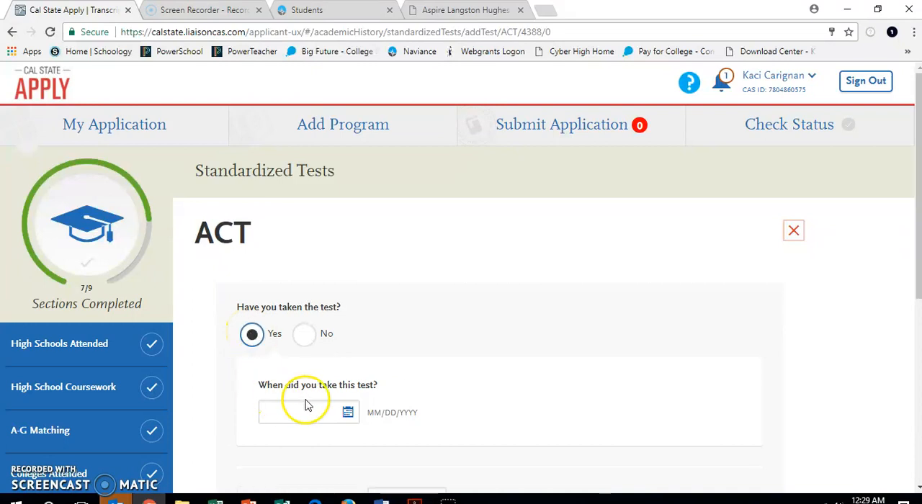
Set the date the ACT was taken to 09/27/2016
left_click(349, 413)
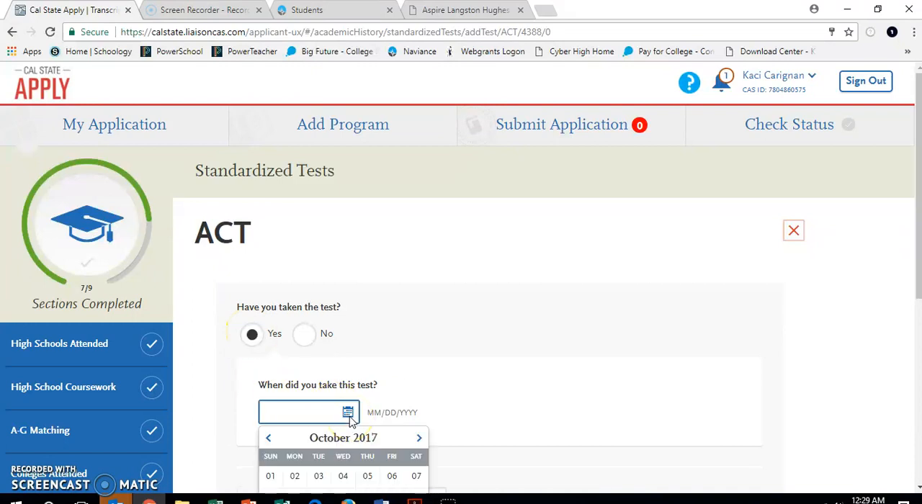
scroll(351, 421, "down", 2)
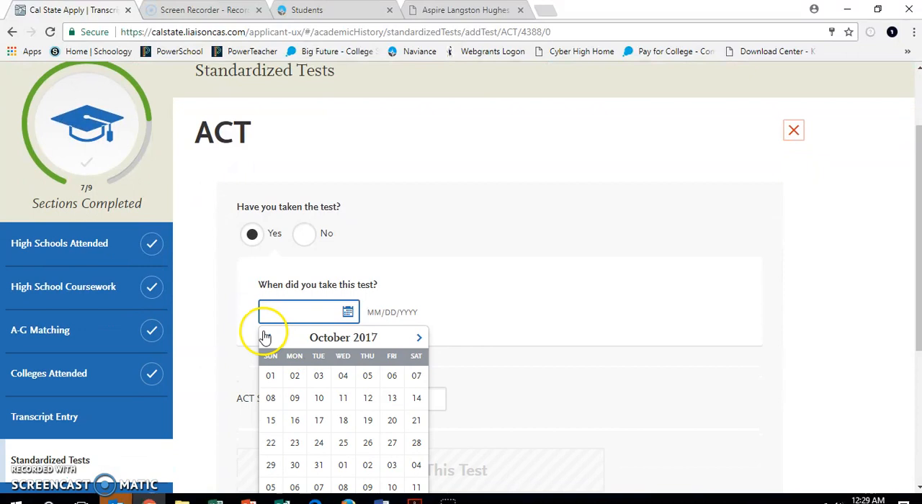
left_click(267, 338)
left_click(267, 338)
left_click(268, 339)
left_click(268, 339)
left_click(268, 339)
left_click(268, 339)
left_click(268, 339)
left_click(268, 339)
left_click(269, 339)
left_click(268, 338)
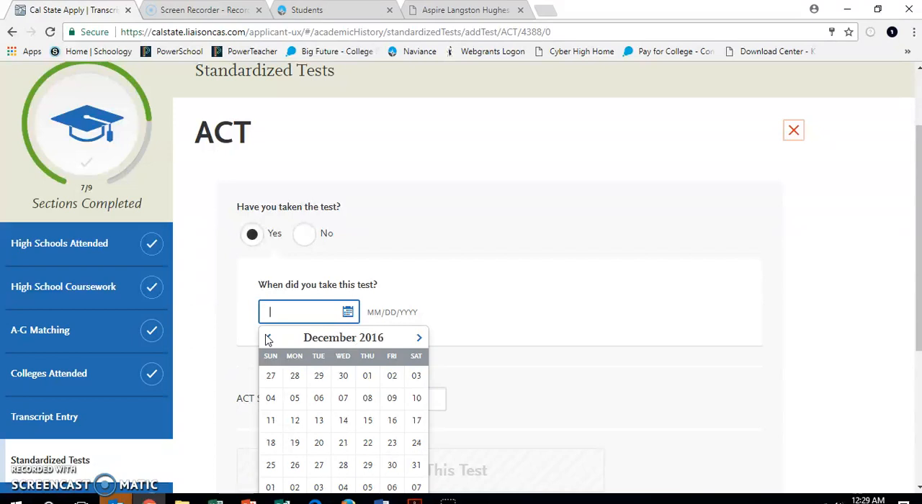
left_click(268, 339)
left_click(268, 339)
left_click(268, 339)
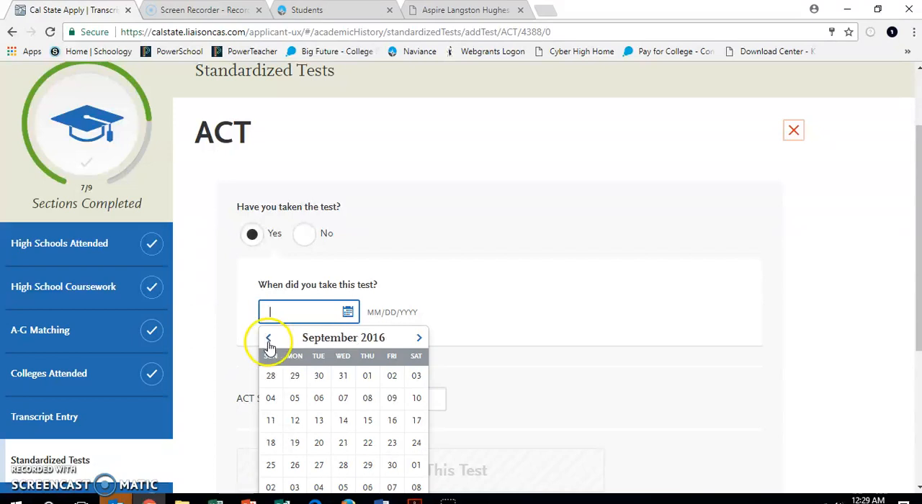
left_click(317, 467)
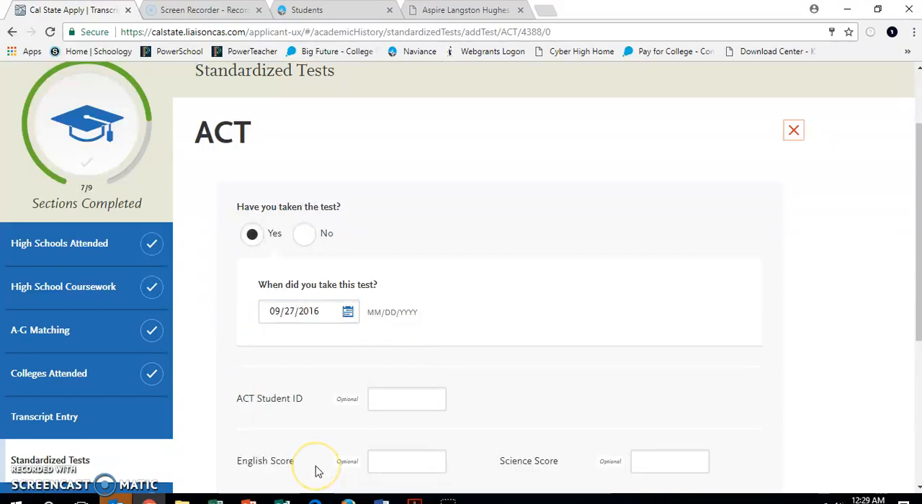
Save the ACT test with the optional student ID and score fields left blank
scroll(317, 472, "down", 1)
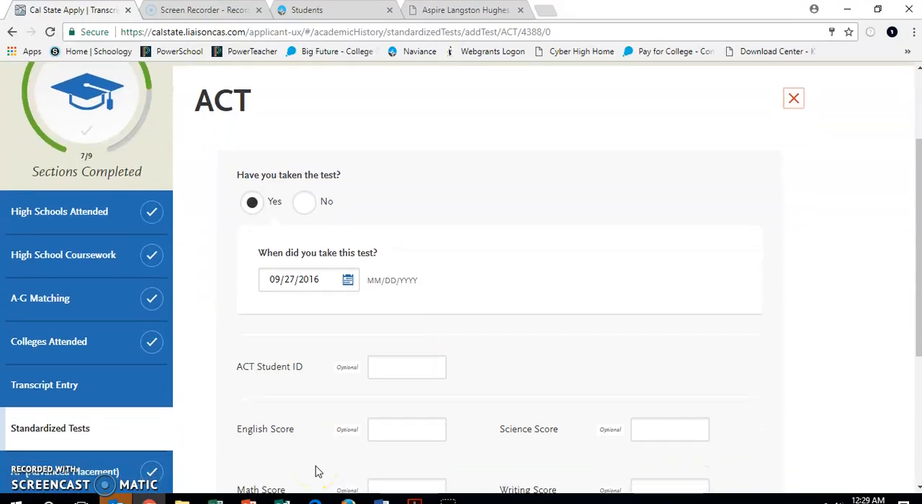
scroll(317, 472, "down", 2)
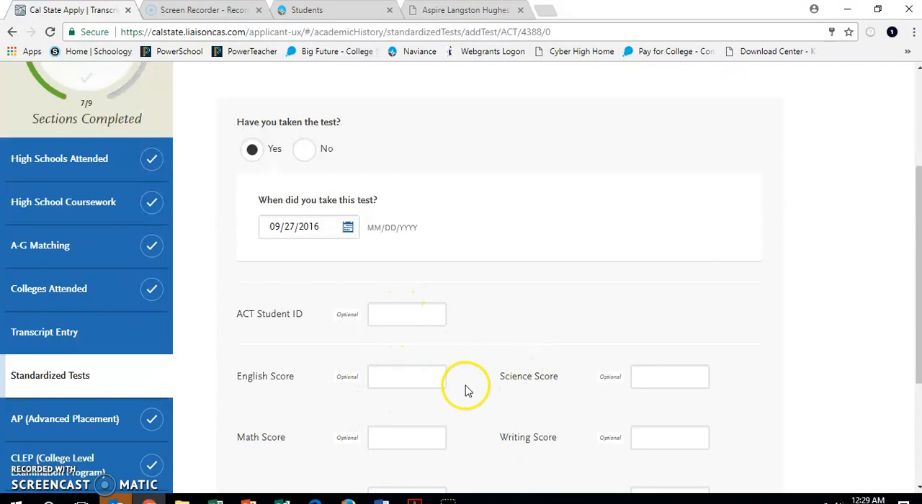
scroll(417, 409, "down", 2)
scroll(417, 408, "down", 3)
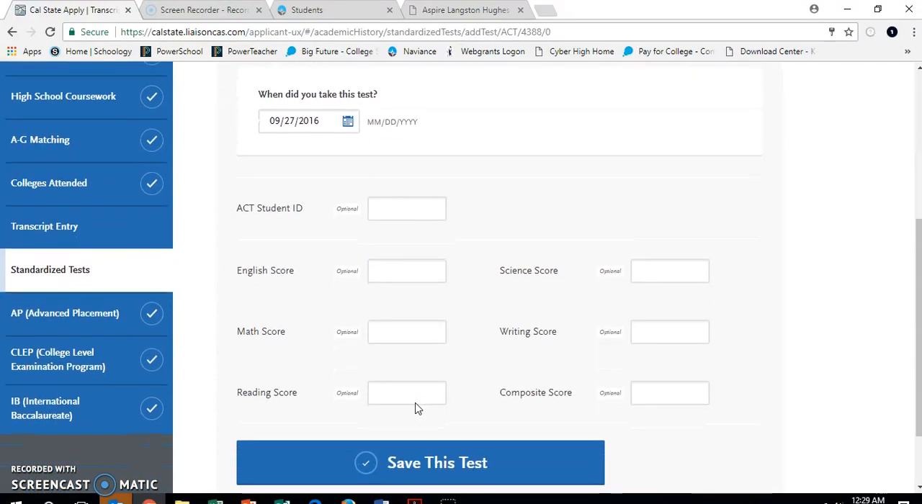
left_click(412, 456)
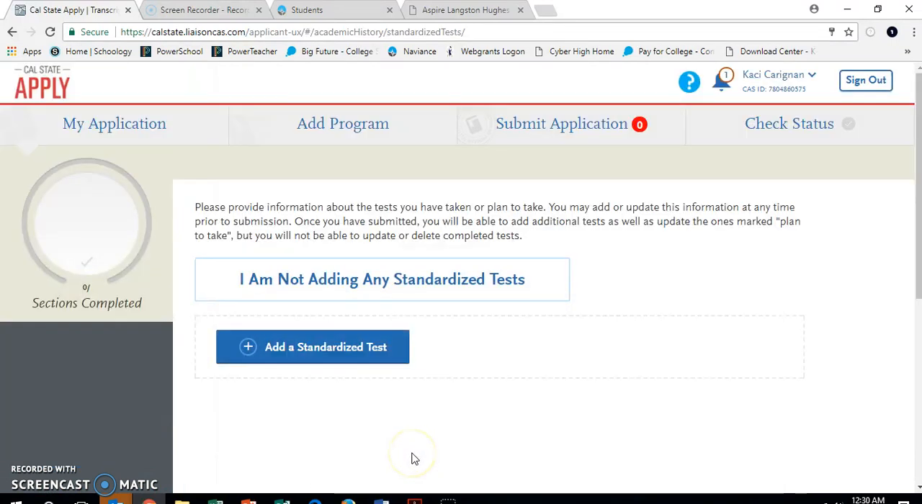
Add another standardized test of type ACT and mark it as already taken
scroll(415, 459, "down", 3)
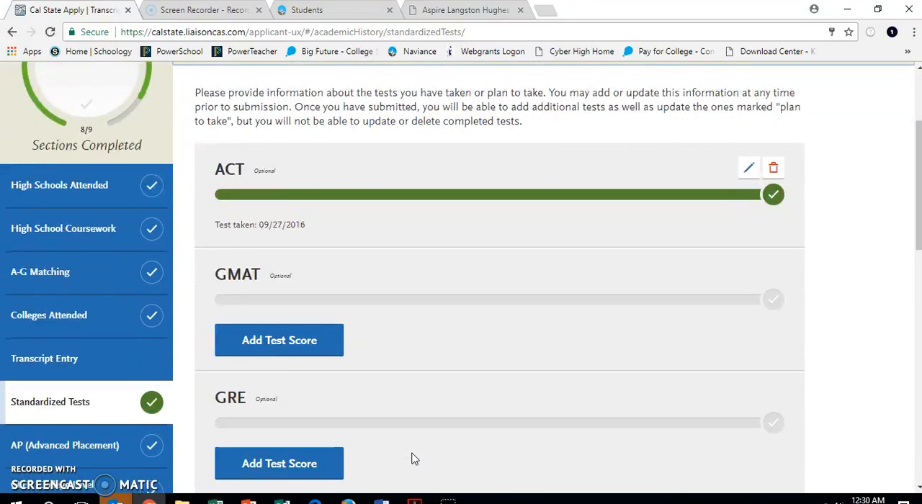
scroll(415, 459, "down", 5)
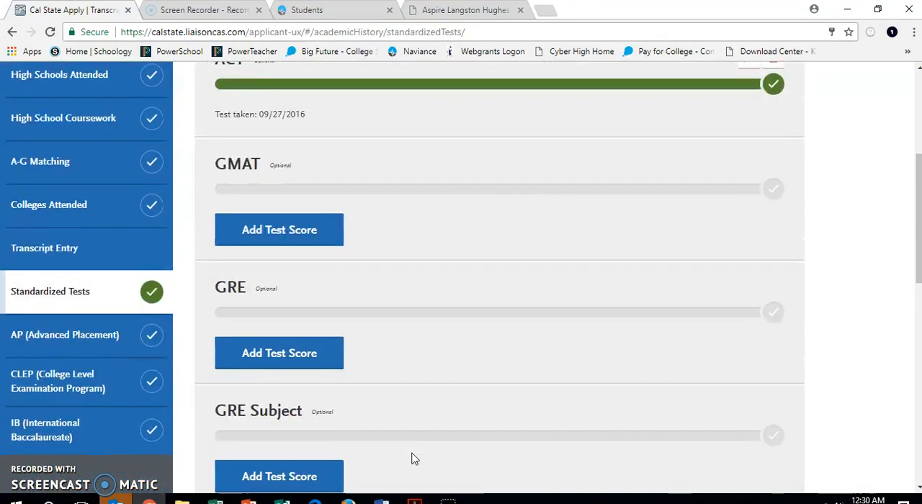
scroll(414, 459, "down", 5)
left_click(396, 429)
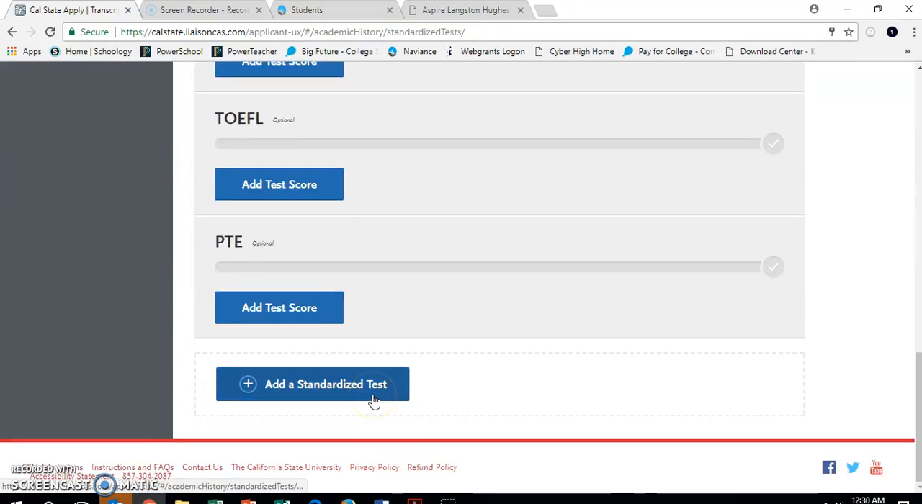
left_click(374, 401)
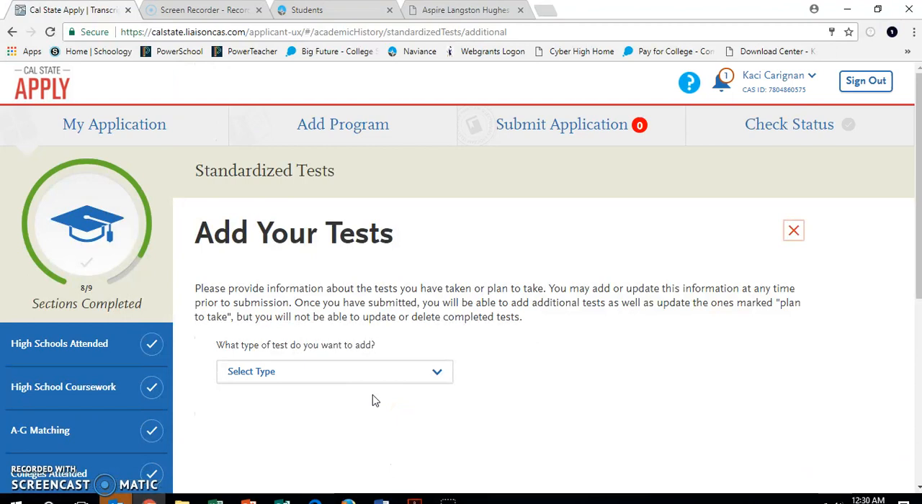
left_click(380, 379)
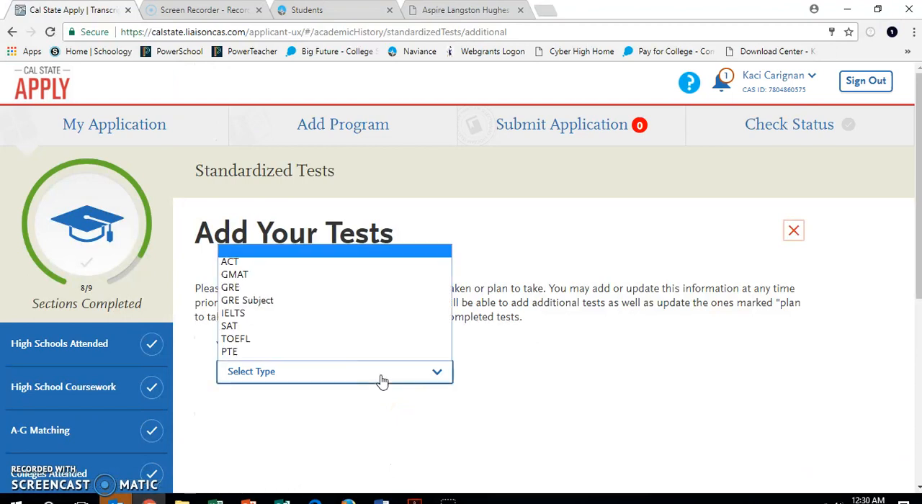
left_click(315, 263)
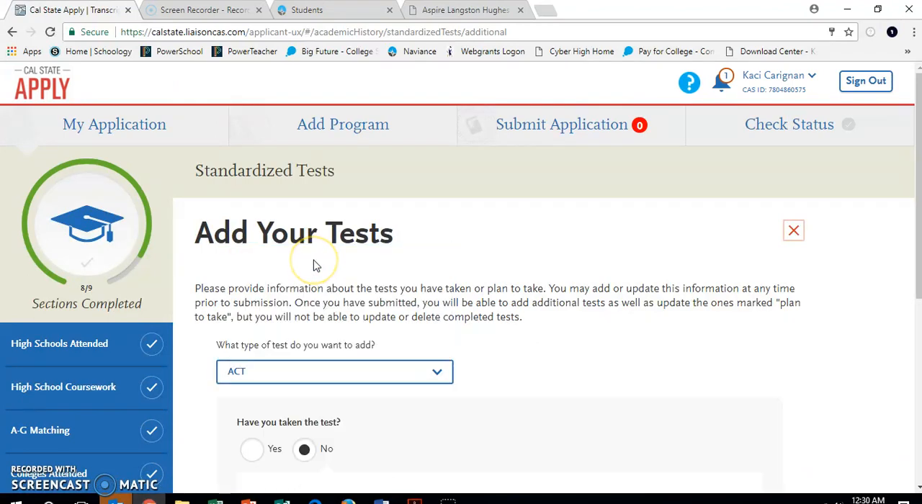
scroll(313, 264, "down", 2)
left_click(265, 361)
left_click(256, 366)
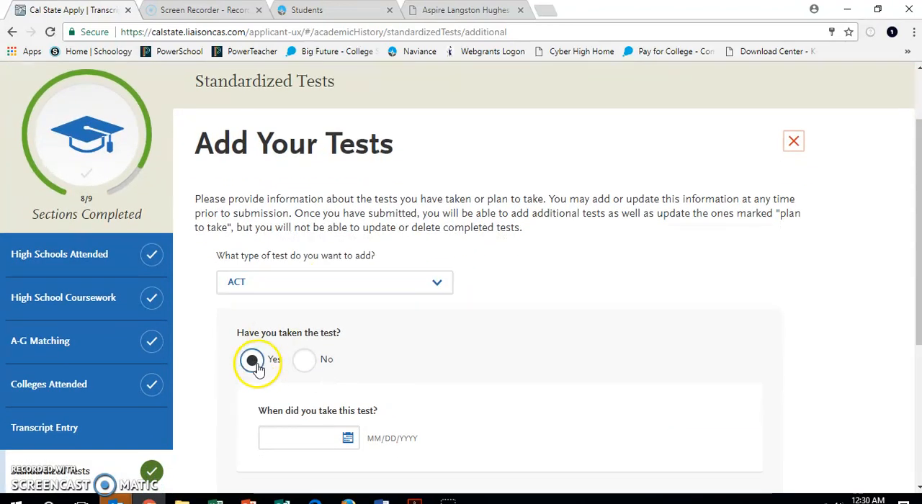
Set the date of the additional ACT test to 04/19/2017
left_click(348, 442)
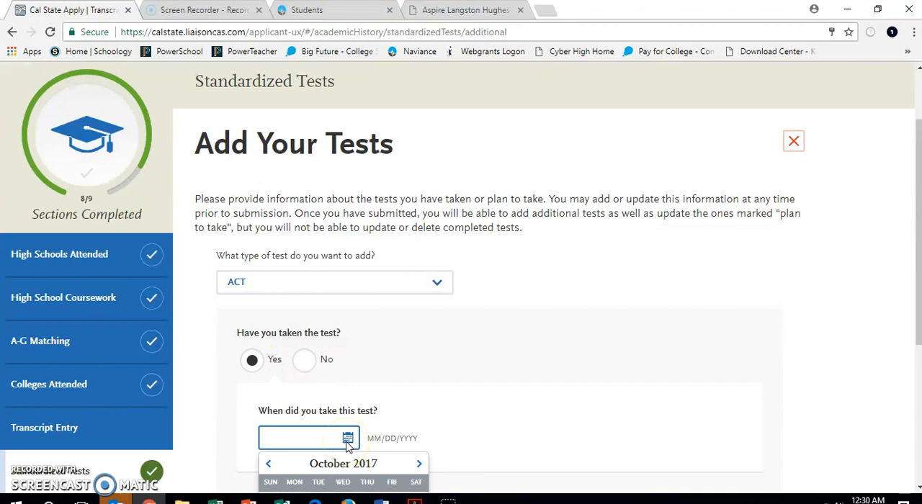
scroll(348, 441, "down", 2)
left_click(418, 339)
left_click(418, 338)
left_click(419, 339)
left_click(419, 339)
left_click(420, 339)
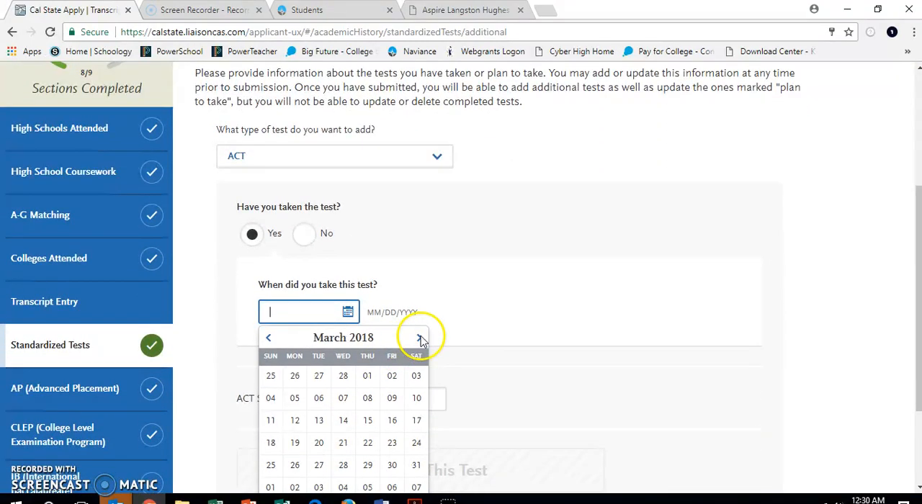
left_click(268, 338)
left_click(269, 339)
left_click(269, 338)
left_click(269, 340)
left_click(270, 339)
left_click(270, 339)
left_click(269, 339)
left_click(269, 339)
left_click(269, 338)
left_click(269, 339)
left_click(269, 339)
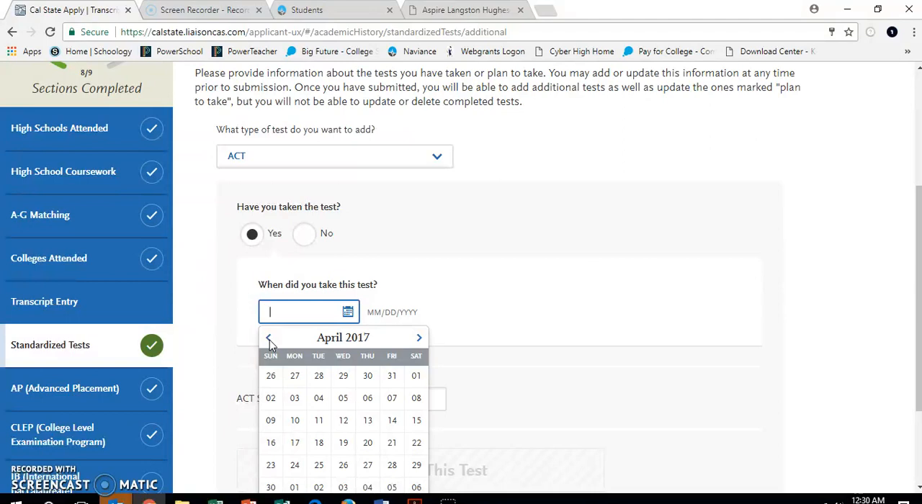
left_click(343, 444)
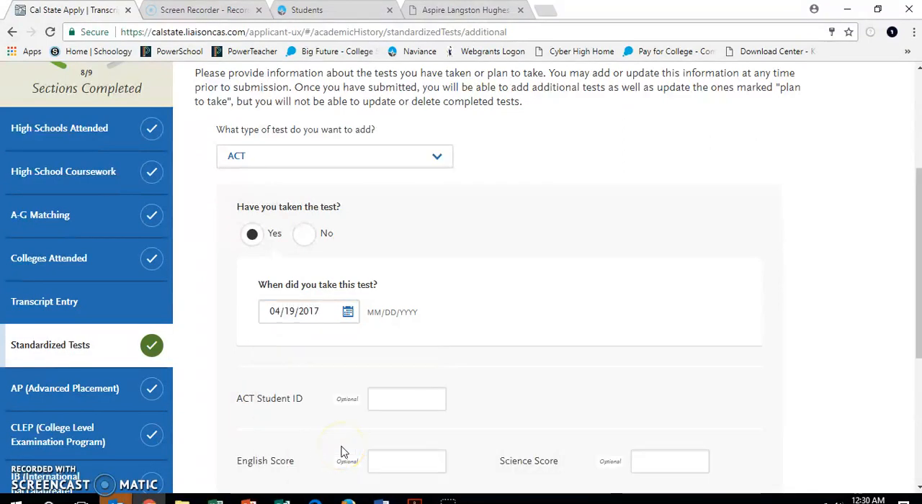
Save the additional ACT test without entering a student ID or any scores
left_click(390, 404)
scroll(390, 405, "down", 4)
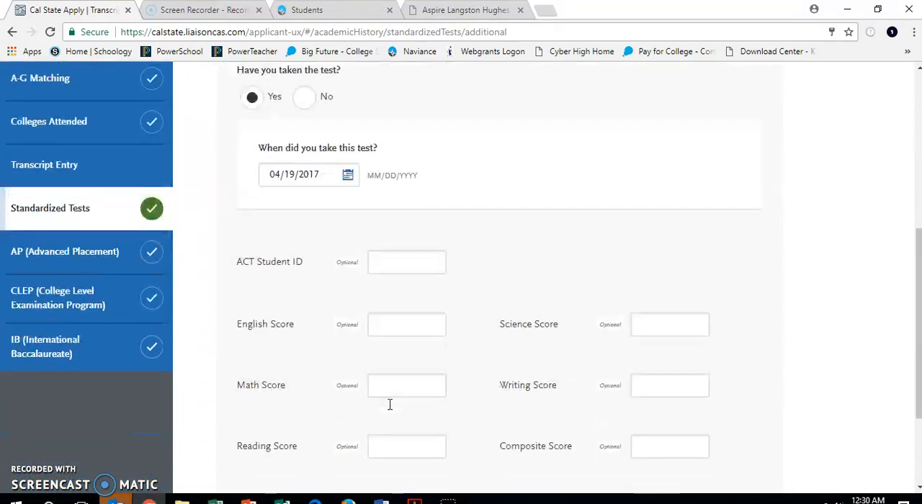
left_click(421, 391)
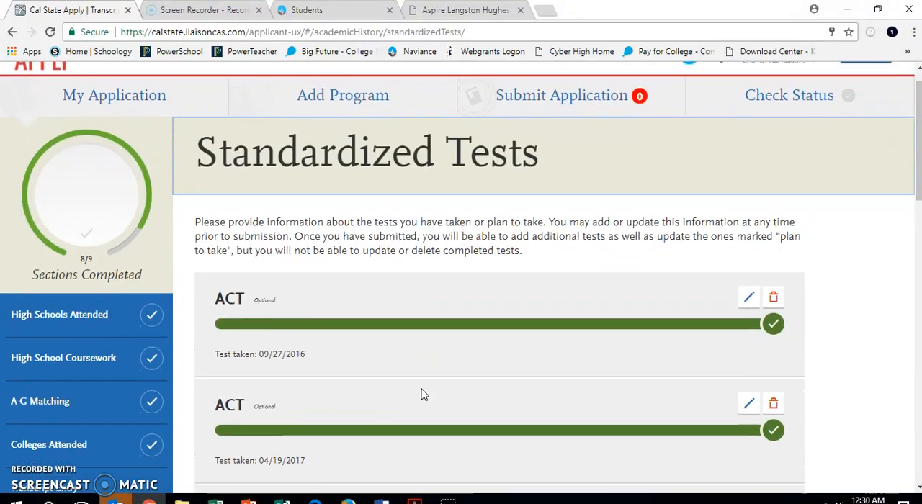
Start one more standardized test entry below the test list and choose ACT as its type
scroll(424, 394, "down", 1)
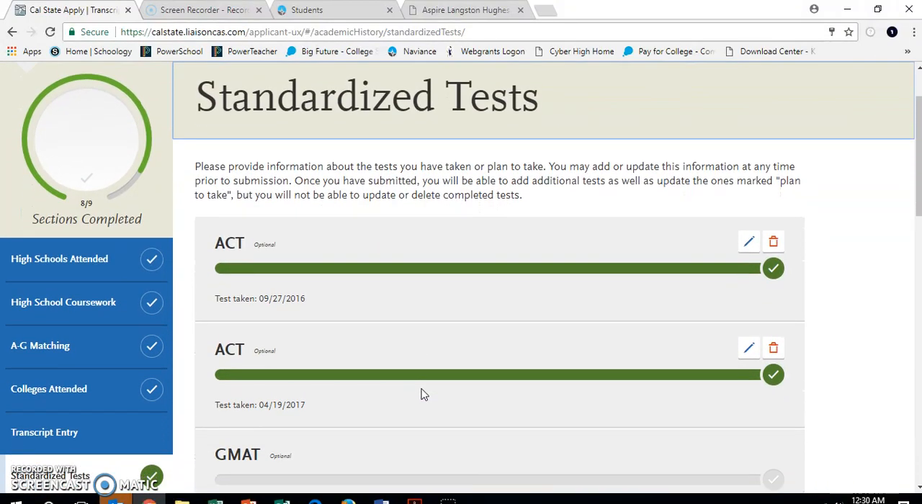
scroll(424, 394, "down", 3)
scroll(424, 394, "down", 10)
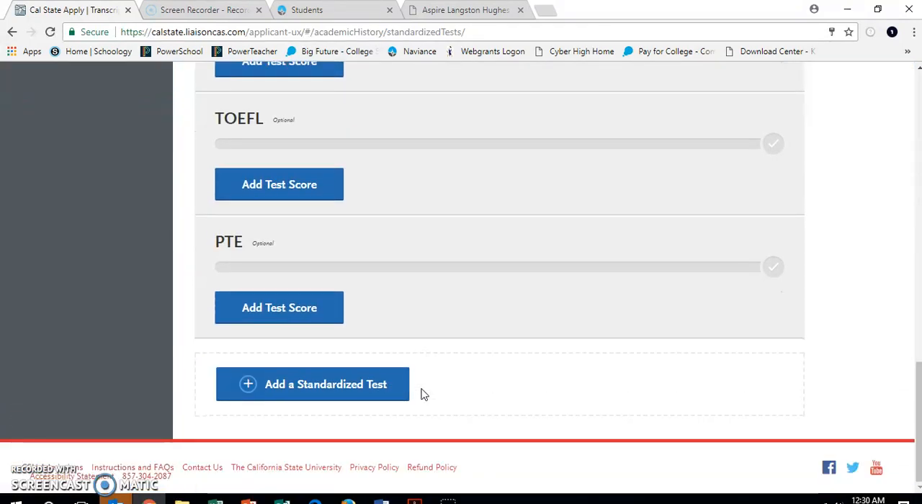
left_click(359, 386)
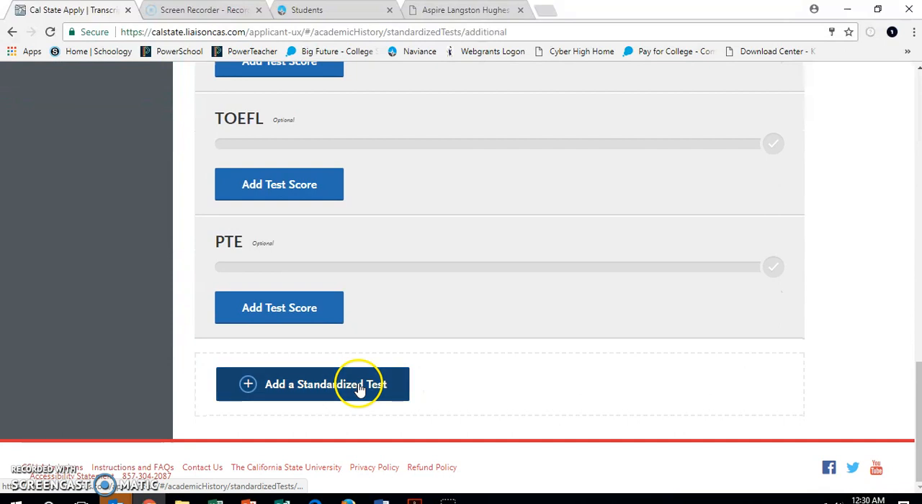
left_click(360, 383)
left_click(317, 263)
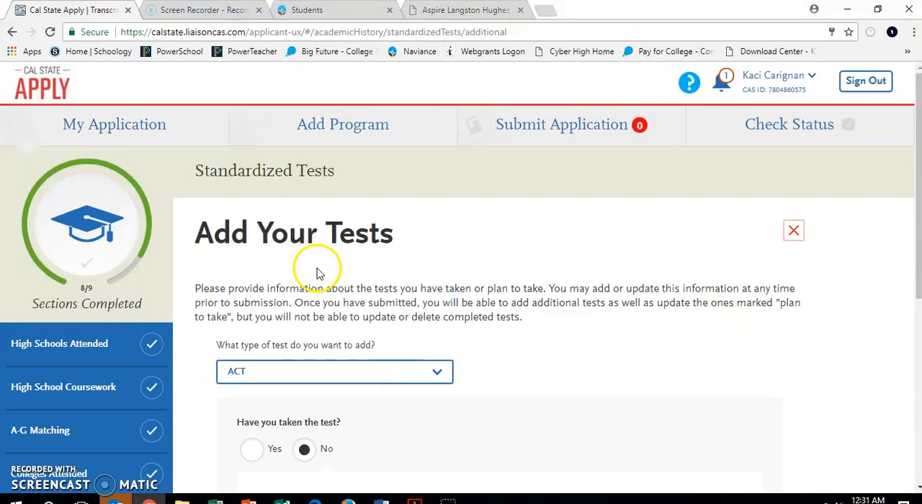
Set the planned date of the not-yet-taken ACT test to 11/14/2017 and save the test
scroll(350, 366, "down", 2)
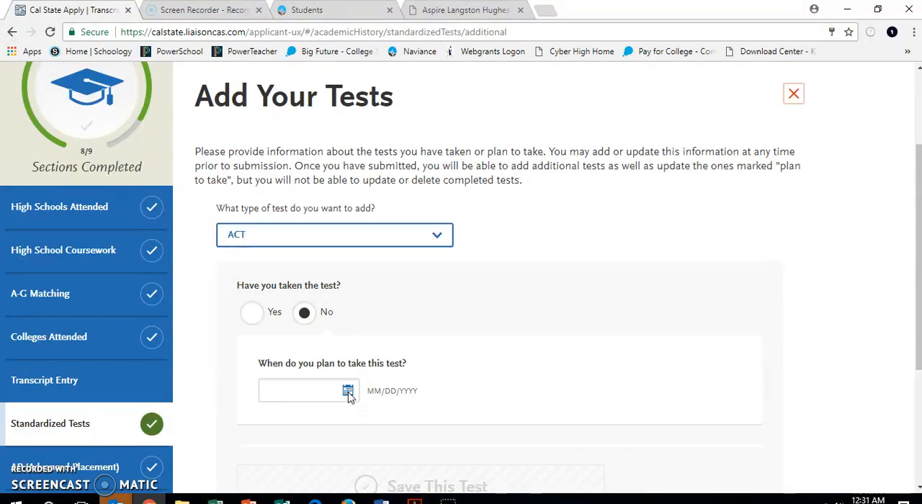
scroll(349, 392, "down", 1)
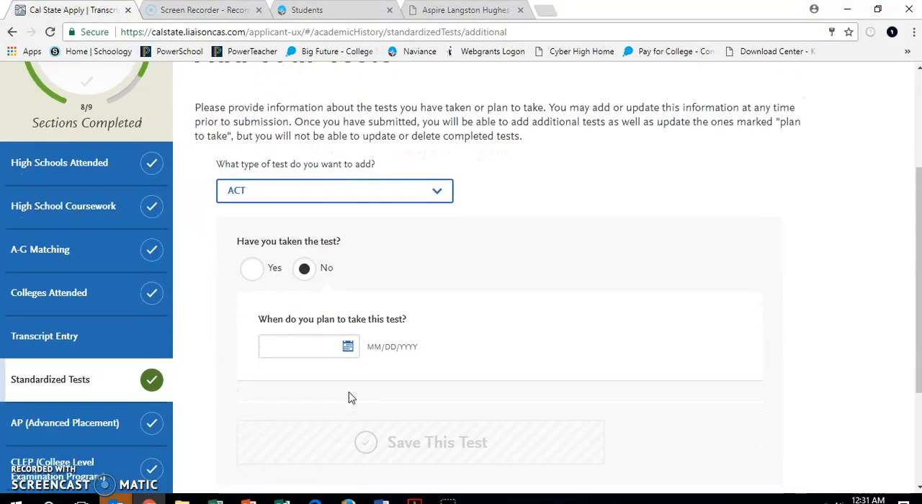
left_click(333, 344)
left_click(346, 344)
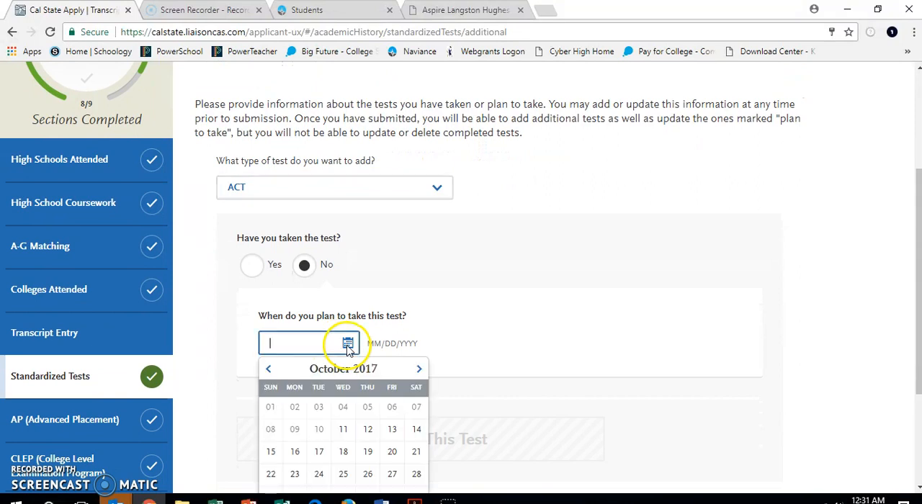
left_click(418, 370)
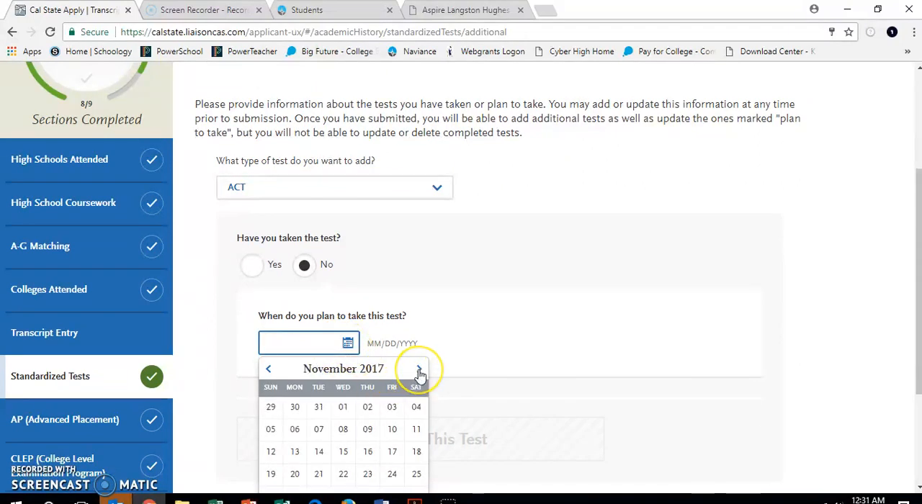
left_click(320, 453)
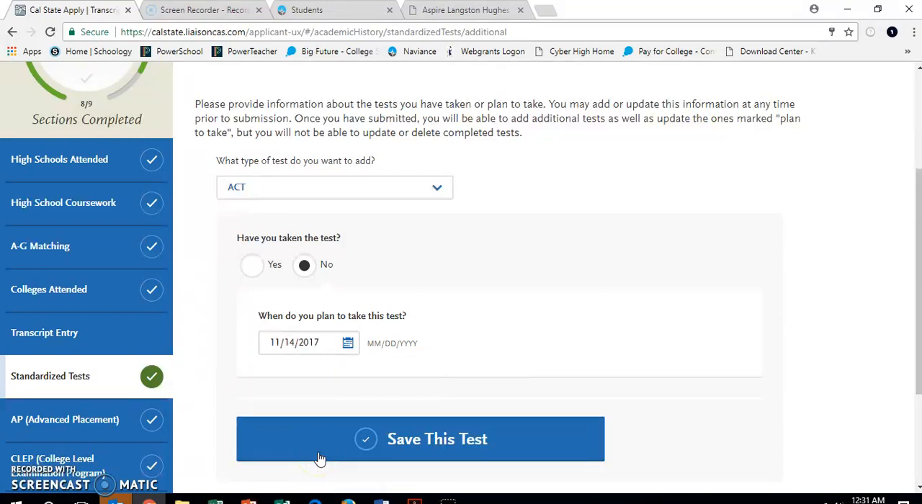
left_click(402, 434)
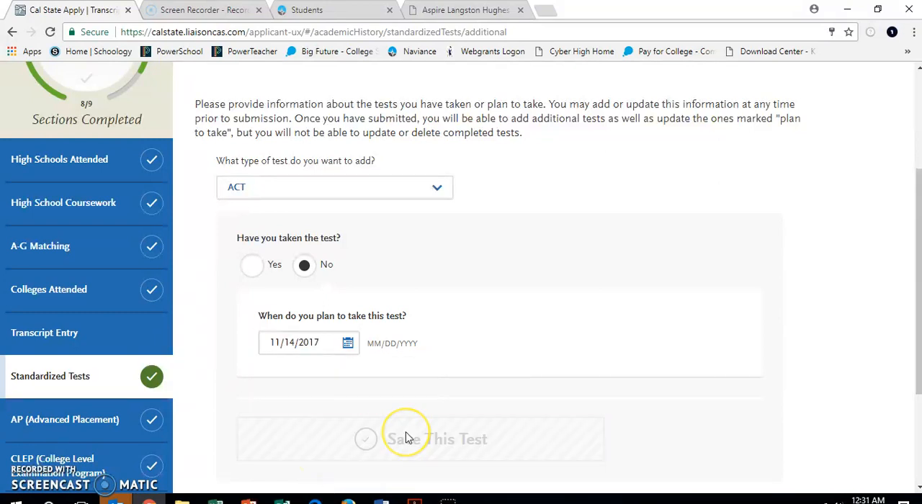
Review the Standardized Tests list, checking the ACT entries and the other optional tests
scroll(408, 438, "down", 5)
scroll(408, 438, "up", 1)
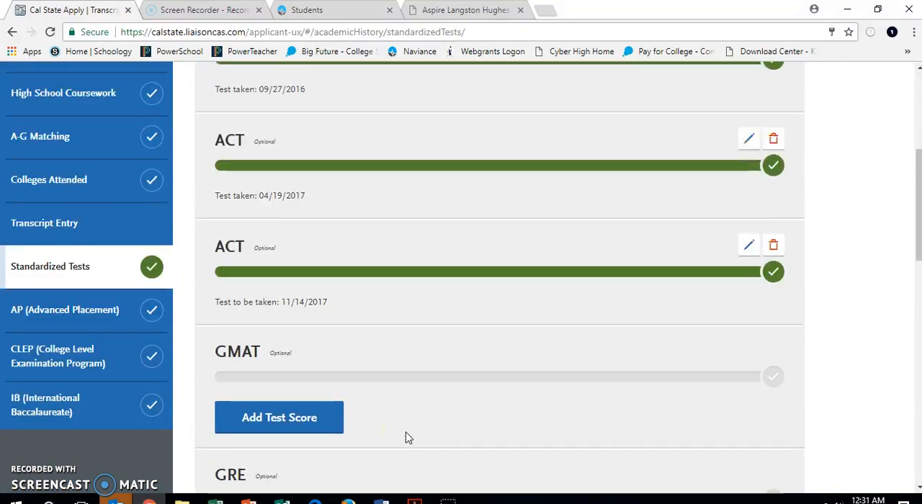
scroll(408, 438, "up", 1)
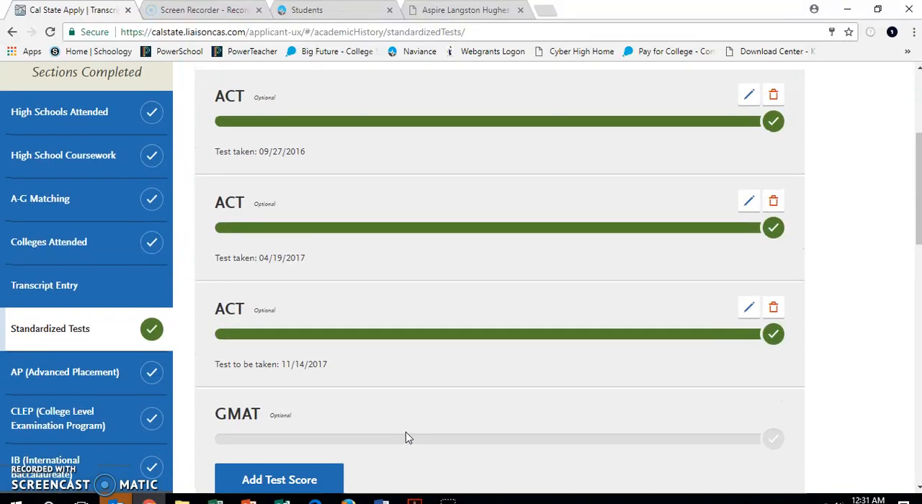
scroll(408, 439, "down", 7)
scroll(408, 438, "down", 4)
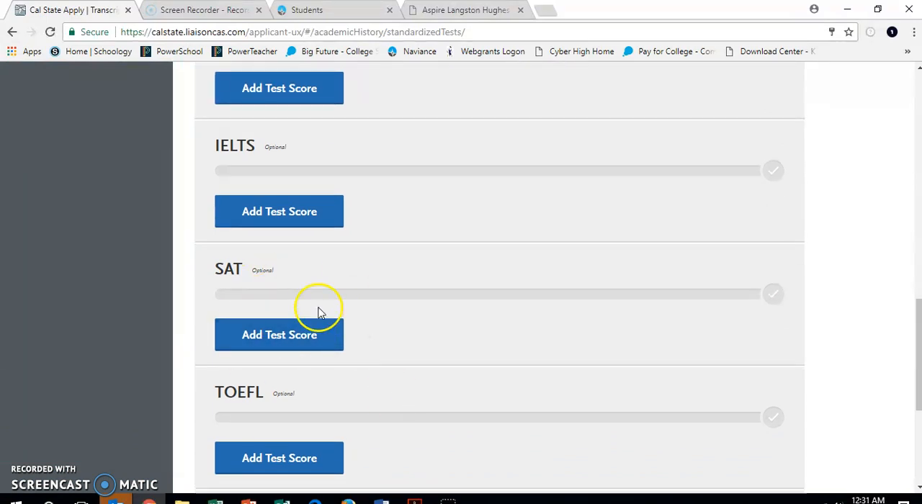
scroll(277, 353, "down", 7)
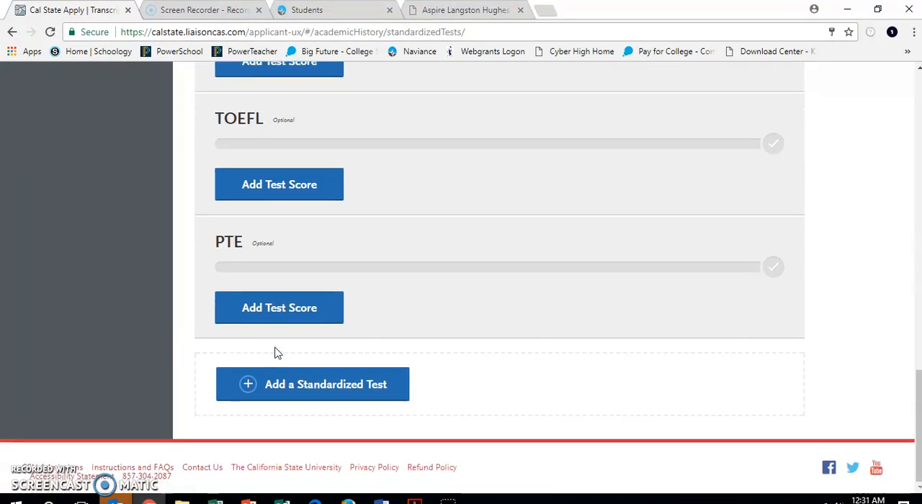
scroll(343, 328, "up", 20)
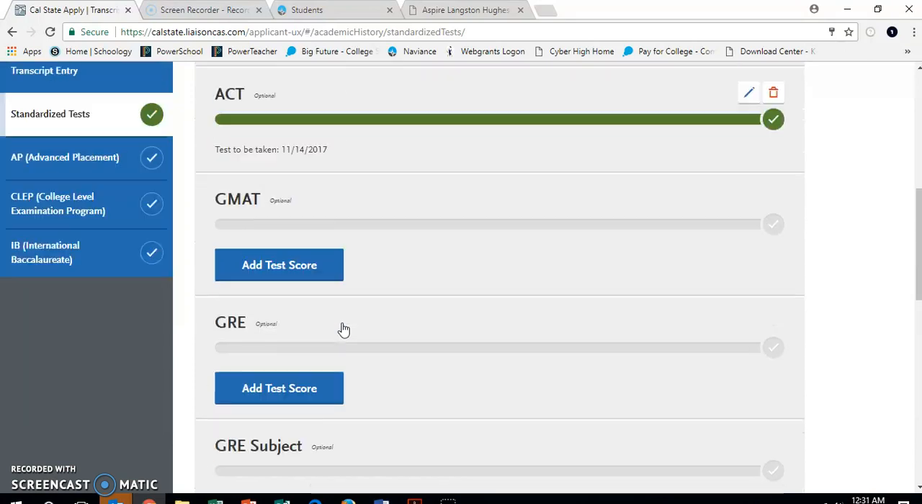
scroll(343, 329, "down", 3)
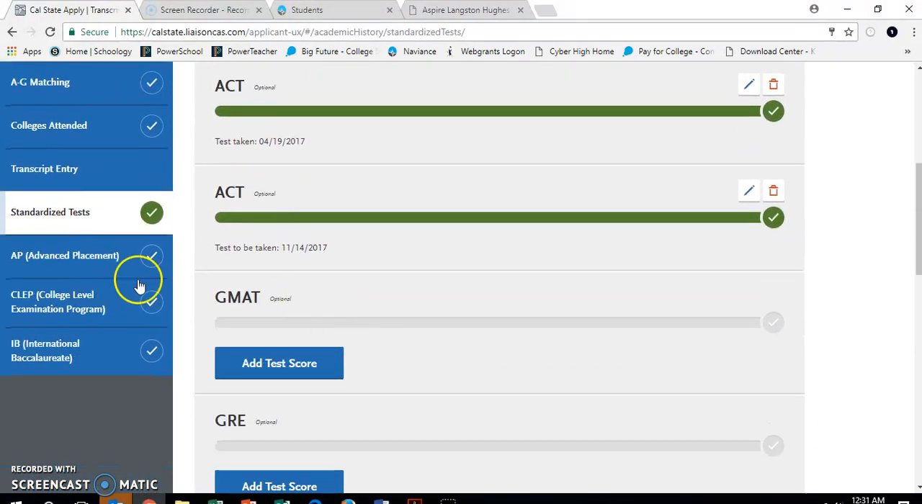
Open the AP (Advanced Placement) section, save it without entering any exams, and continue to the CLEP section
left_click(55, 260)
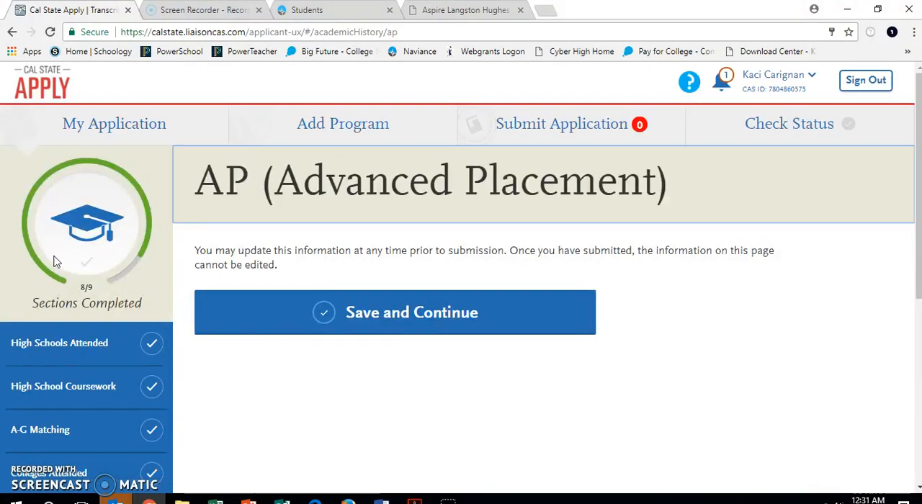
scroll(326, 284, "down", 12)
scroll(325, 284, "down", 8)
scroll(328, 284, "up", 16)
scroll(327, 284, "down", 16)
left_click(371, 398)
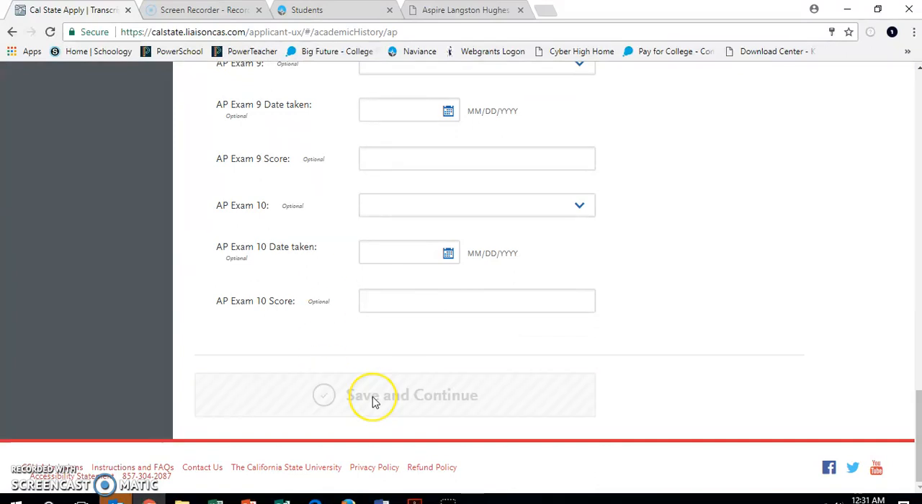
left_click(515, 257)
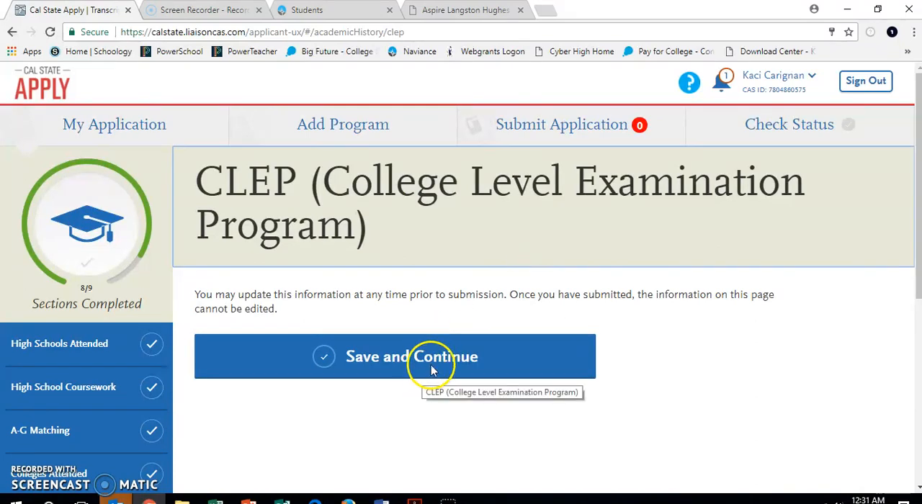
Save the CLEP and IB sections without entering any exams, continuing to the next section after each
scroll(433, 365, "down", 15)
left_click(395, 401)
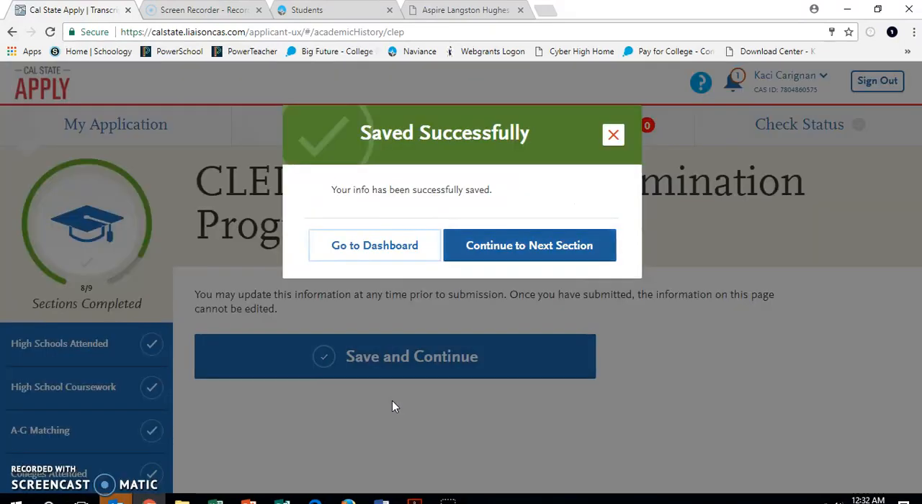
left_click(505, 245)
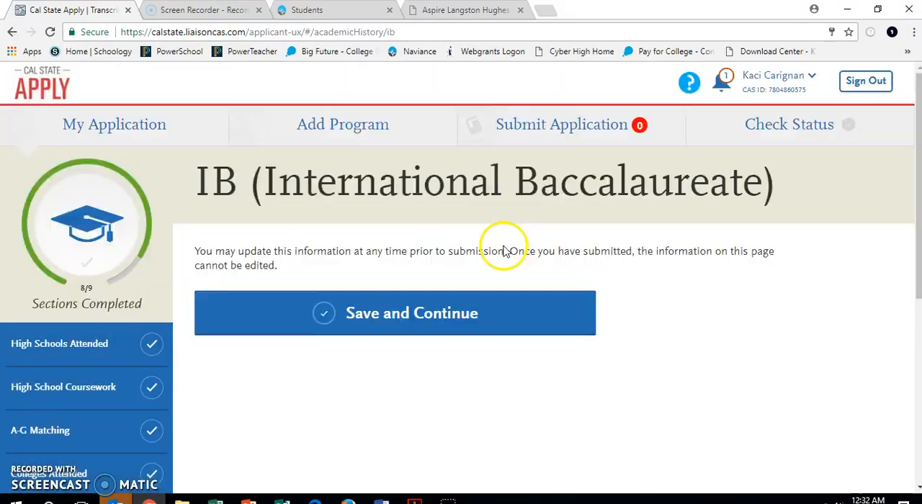
left_click(425, 324)
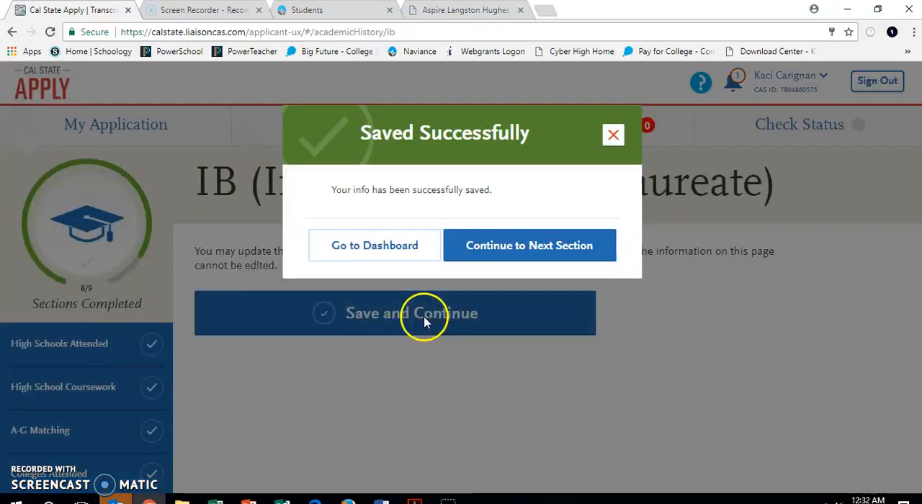
left_click(523, 248)
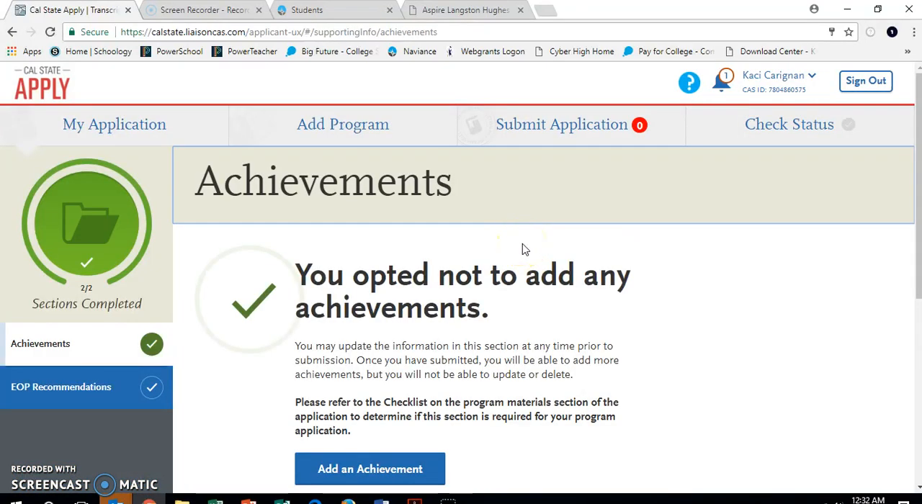
Review the Achievements page without adding anything, and open EOP Recommendations to check the recommendation requests and their status
scroll(524, 245, "down", 1)
left_click(454, 202)
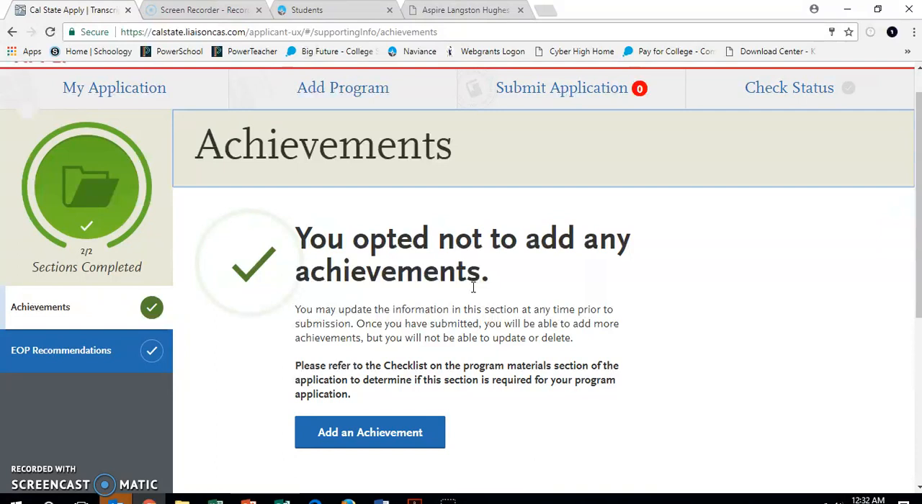
scroll(474, 287, "down", 3)
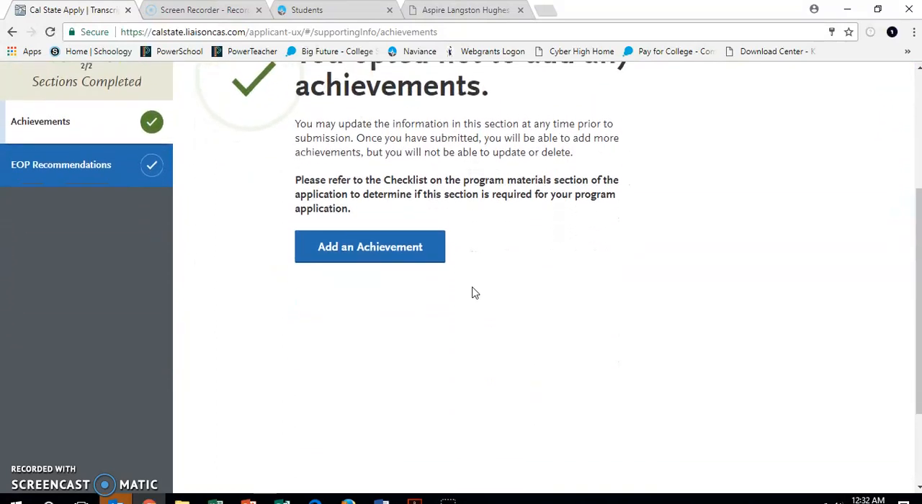
scroll(475, 291, "up", 4)
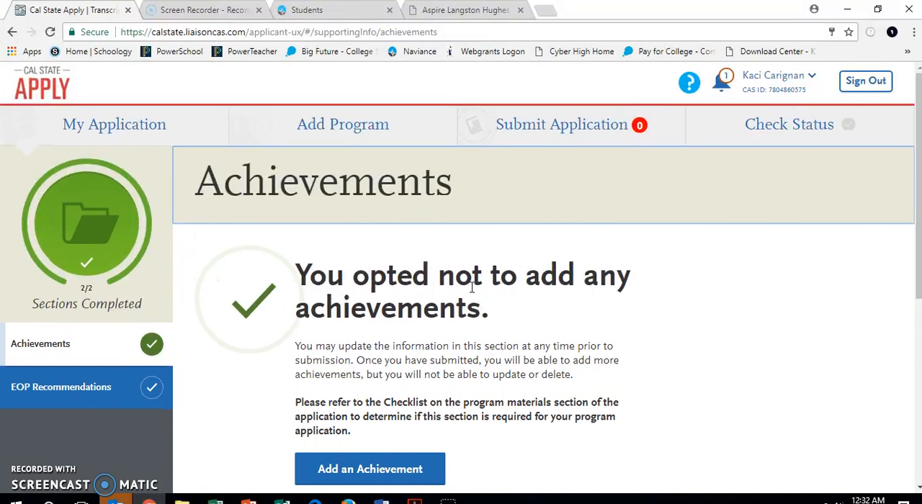
left_click(64, 393)
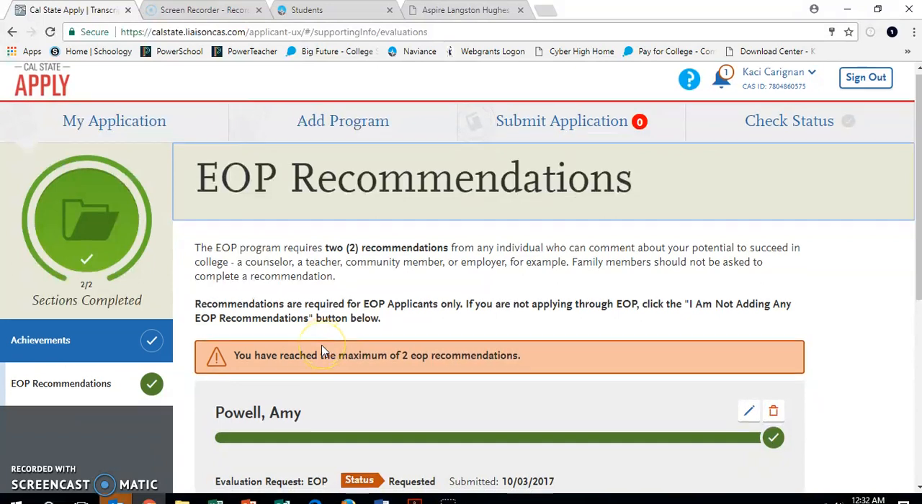
scroll(323, 351, "down", 2)
scroll(322, 350, "down", 3)
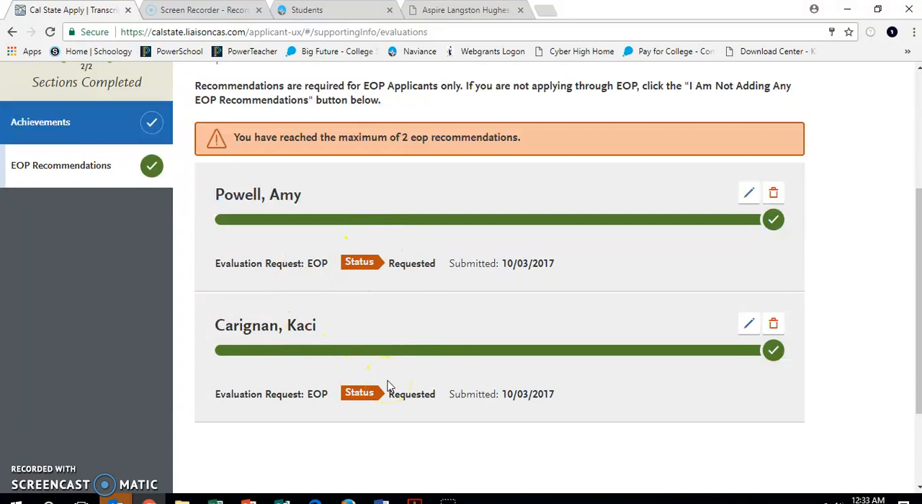
scroll(387, 387, "down", 2)
scroll(387, 387, "up", 4)
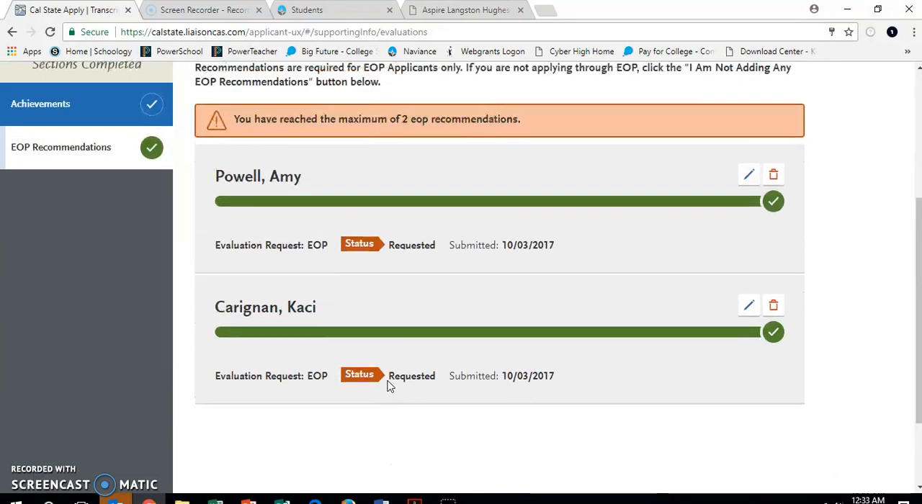
scroll(387, 387, "up", 1)
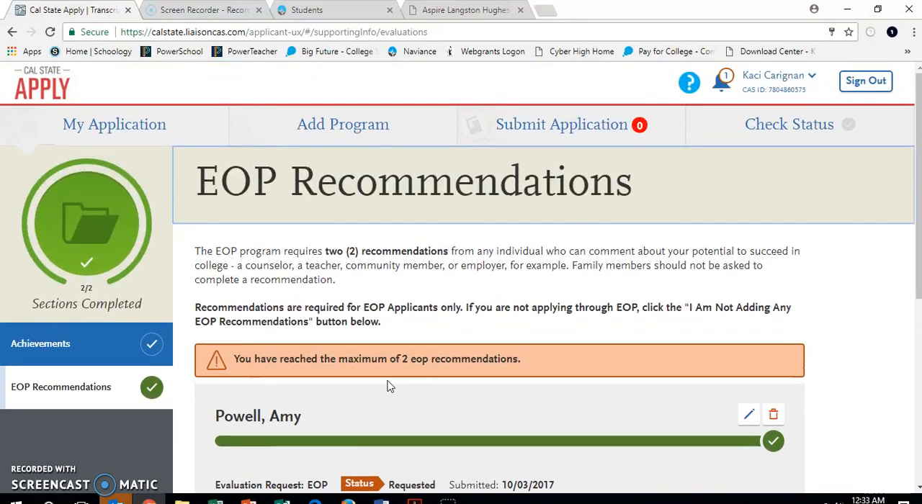
Return to the My Application dashboard and expand the list of Academic History sections
left_click(137, 137)
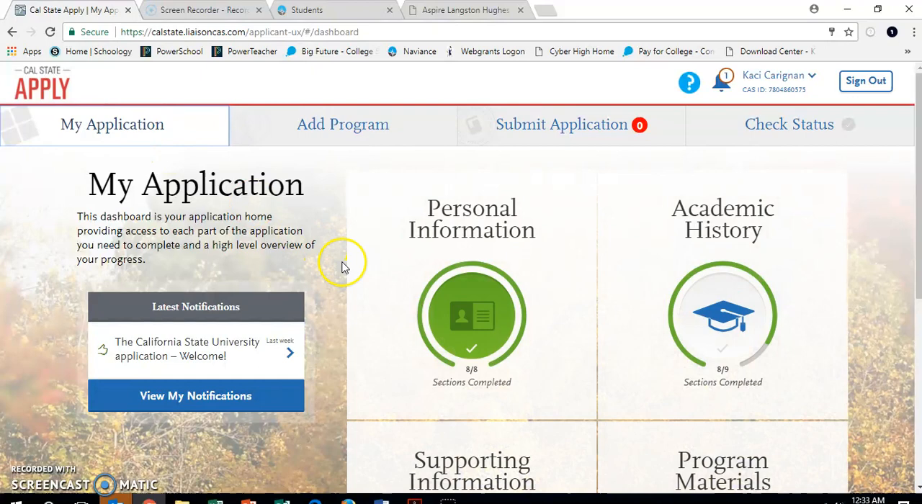
scroll(441, 283, "down", 2)
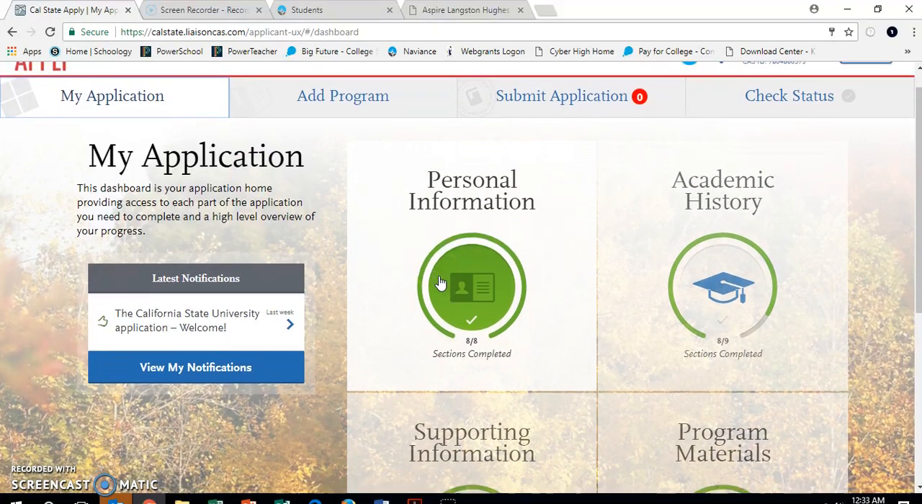
scroll(441, 282, "down", 1)
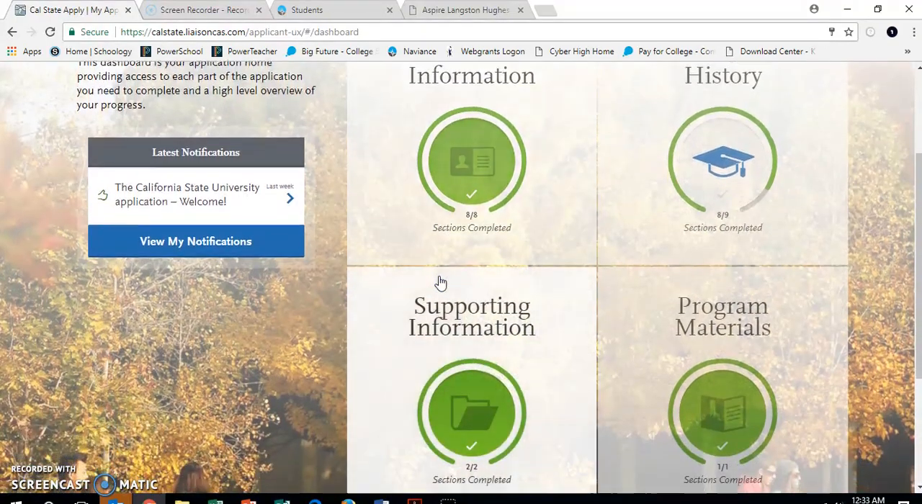
left_click(437, 274)
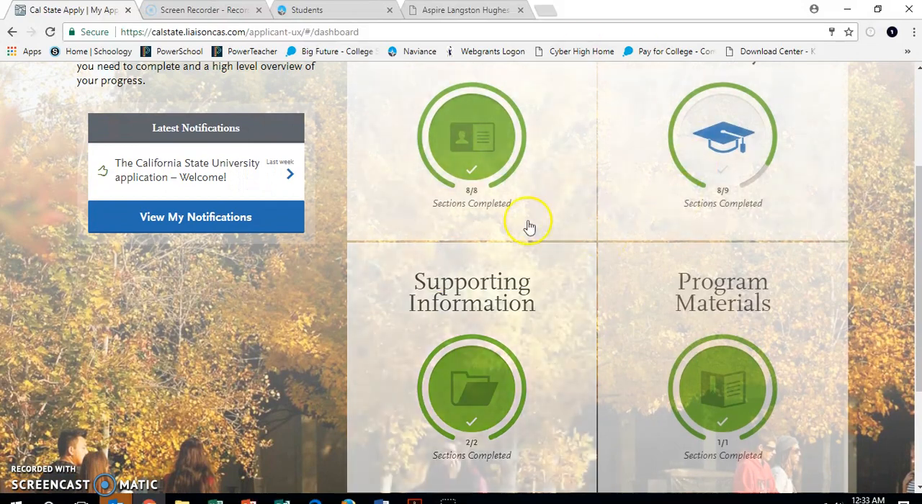
scroll(529, 132, "up", 1)
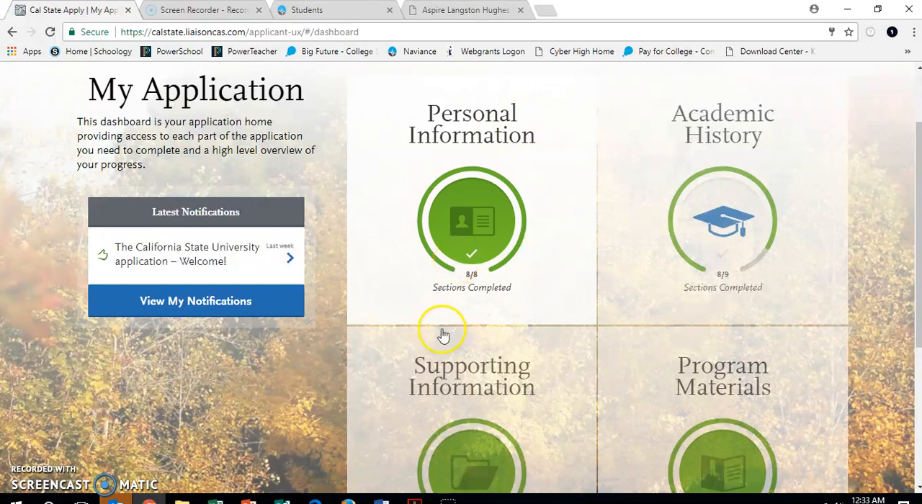
scroll(445, 426, "down", 2)
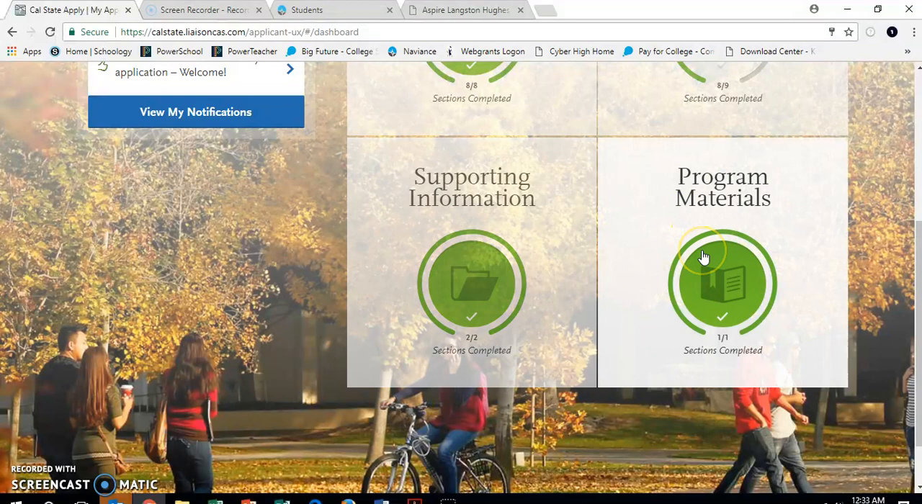
scroll(704, 257, "up", 2)
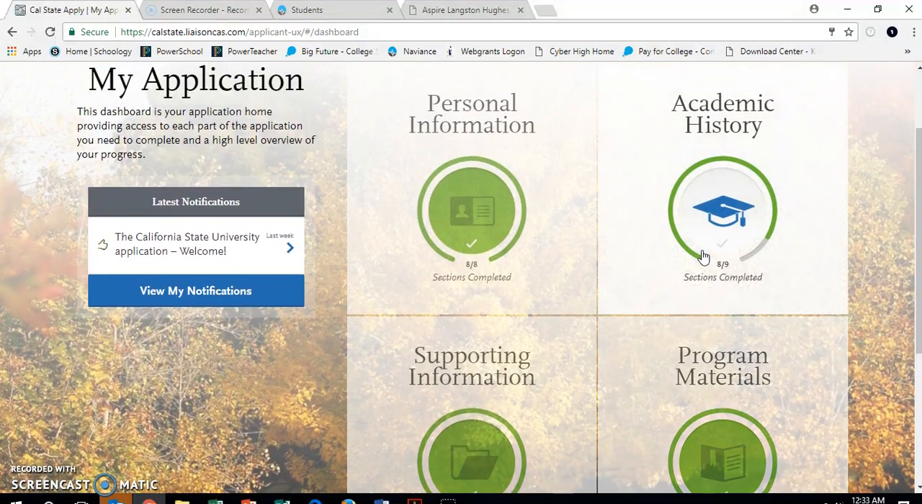
left_click(701, 236)
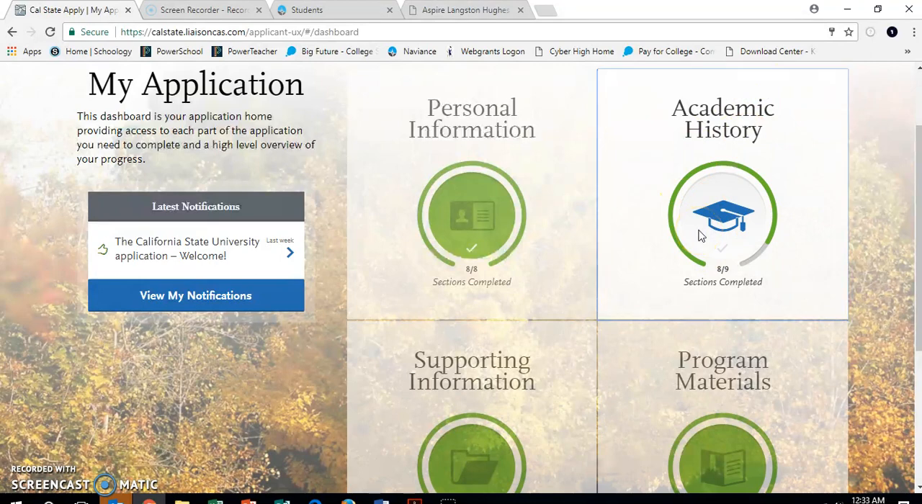
scroll(701, 236, "down", 2)
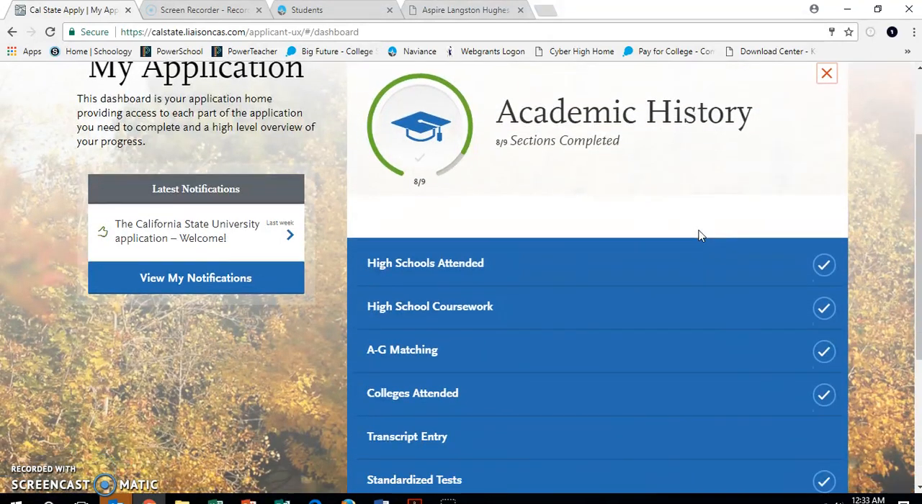
Open the Transcript Entry section and start the transcript for San Joaquin Delta College
scroll(699, 237, "down", 1)
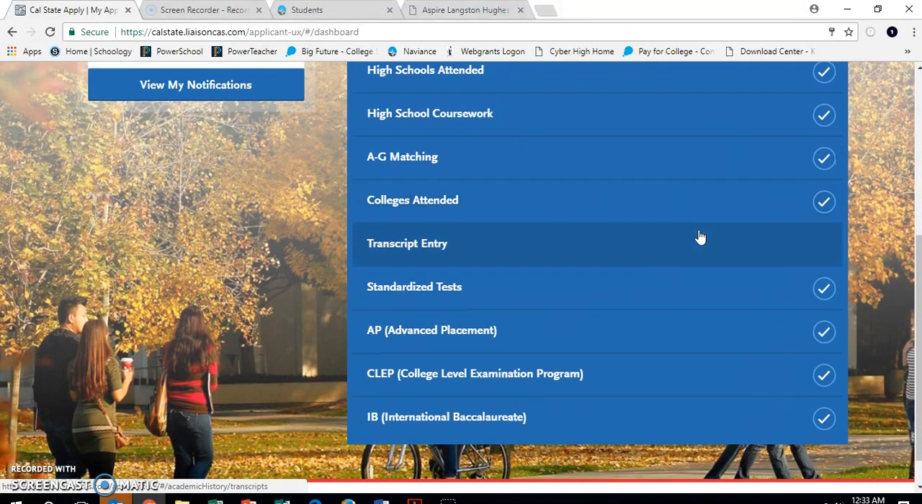
left_click(693, 250)
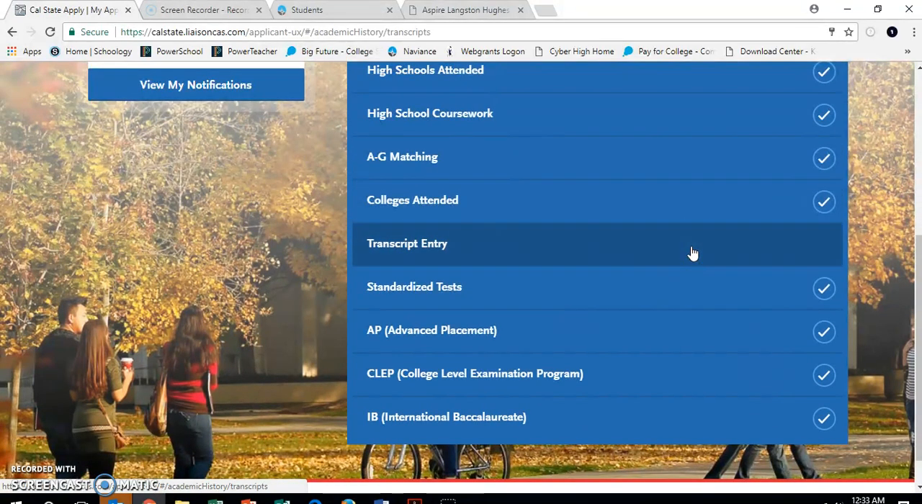
scroll(690, 251, "down", 6)
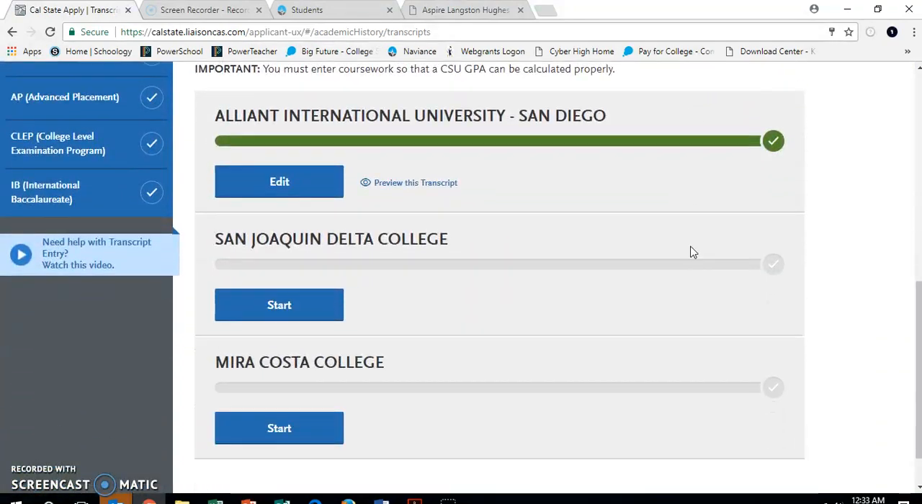
left_click(309, 314)
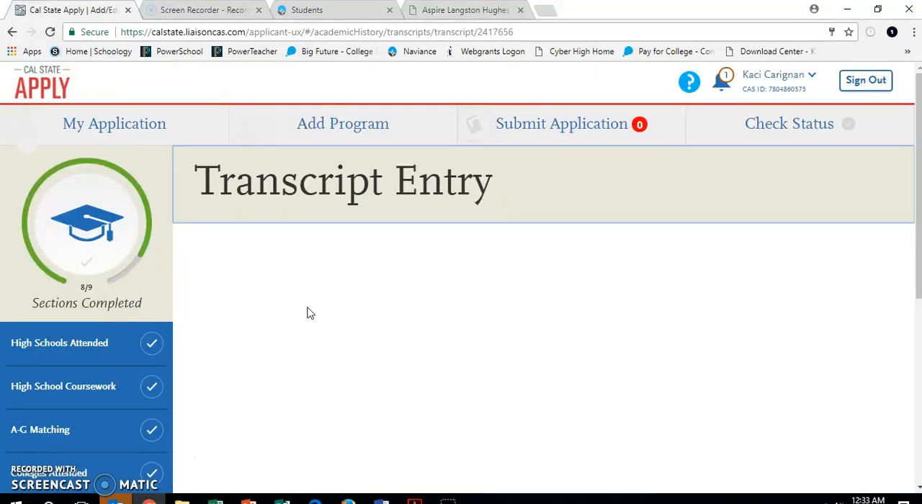
scroll(309, 313, "down", 1)
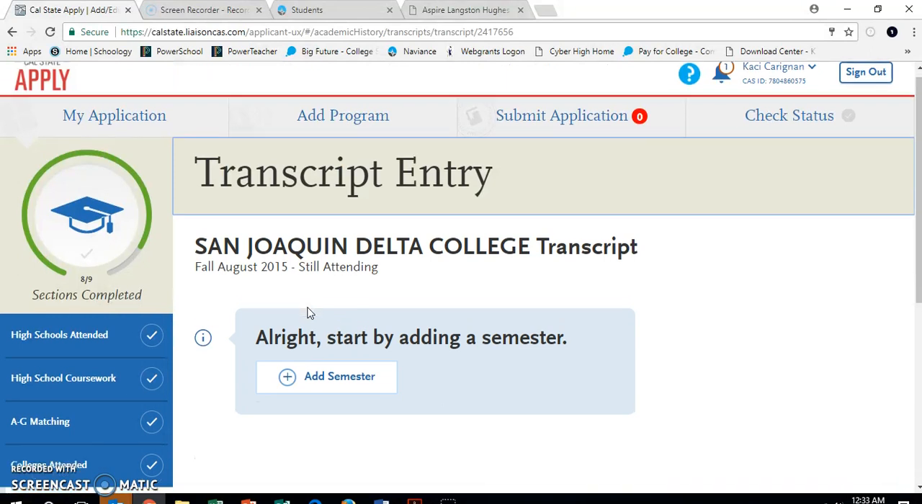
Add a semester to the San Joaquin Delta College transcript with term Spring, year 2016 and academic status Sophomore
left_click(326, 337)
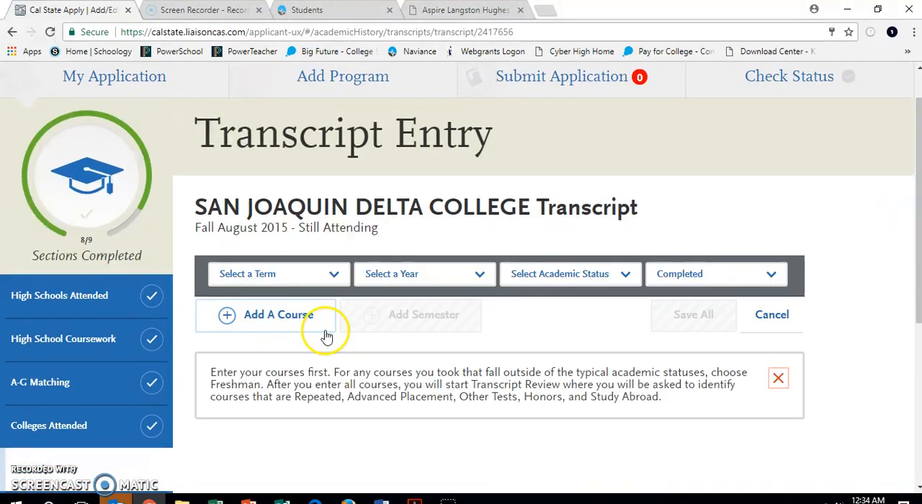
left_click(309, 277)
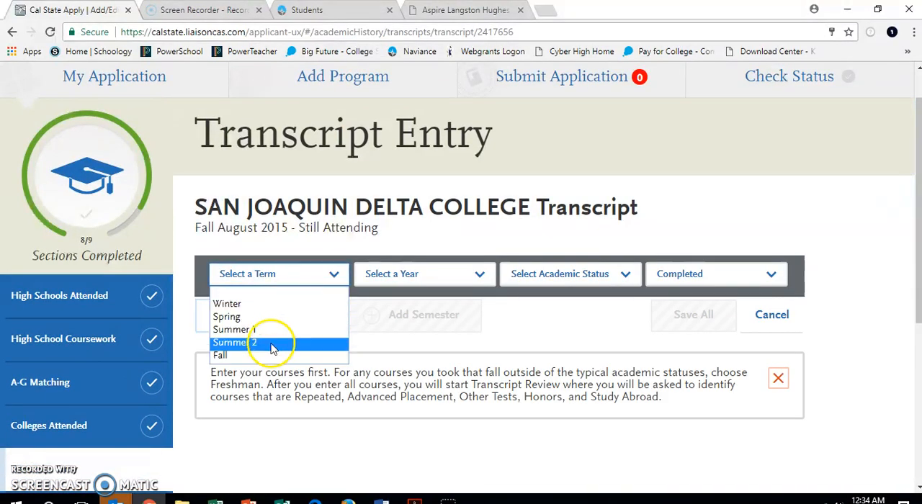
left_click(287, 317)
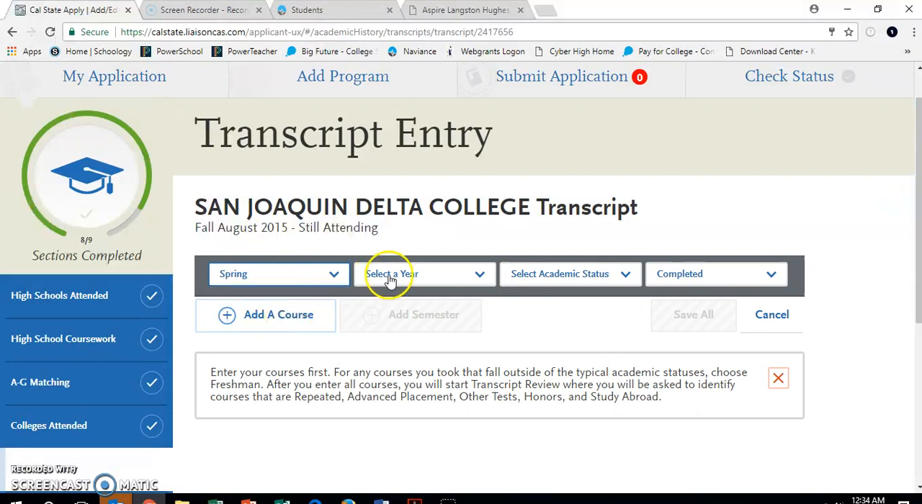
left_click(389, 280)
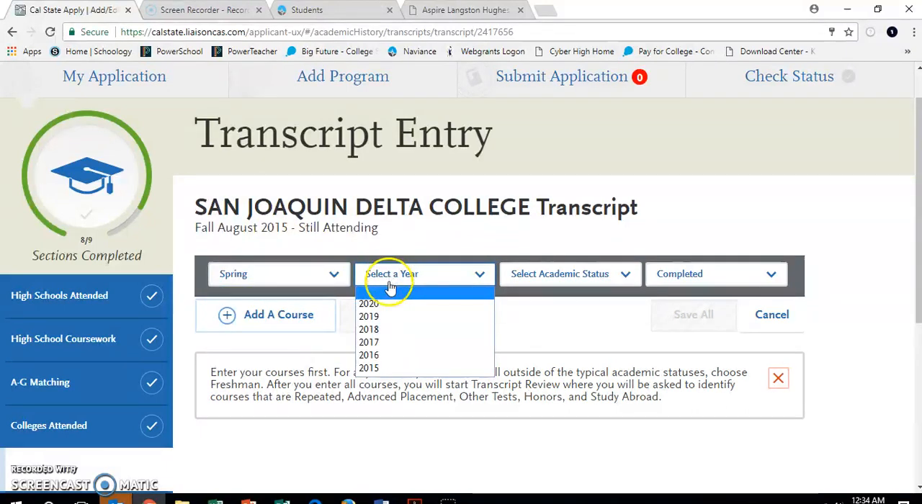
left_click(388, 355)
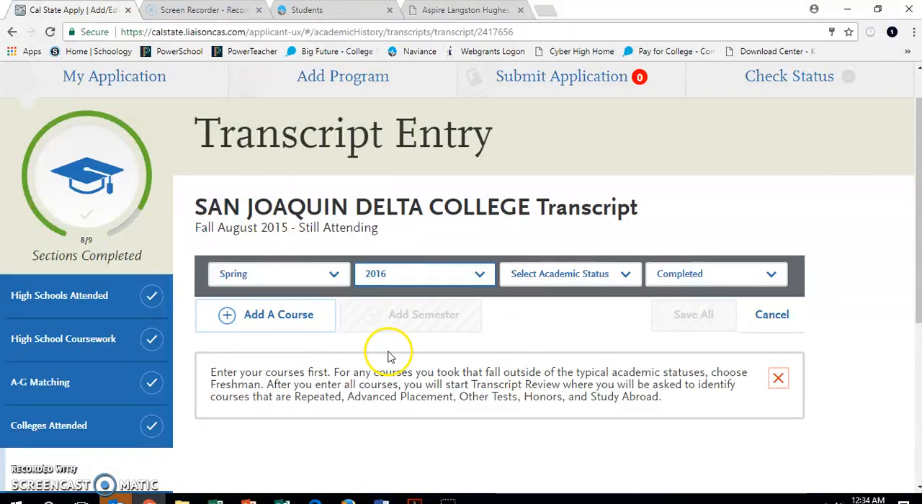
left_click(558, 278)
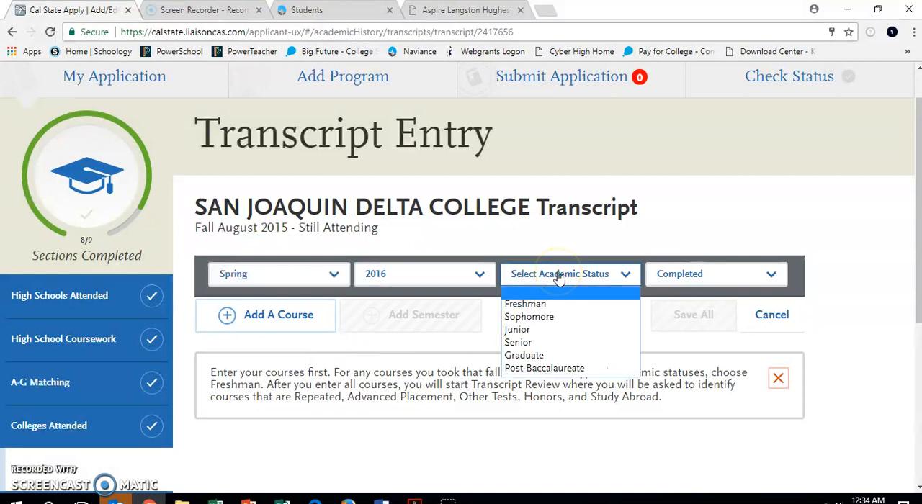
left_click(545, 330)
left_click(560, 274)
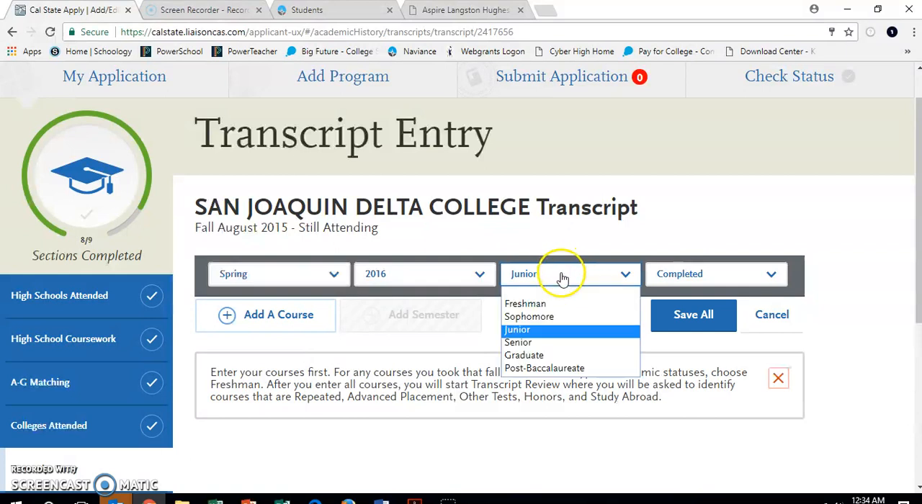
left_click(552, 318)
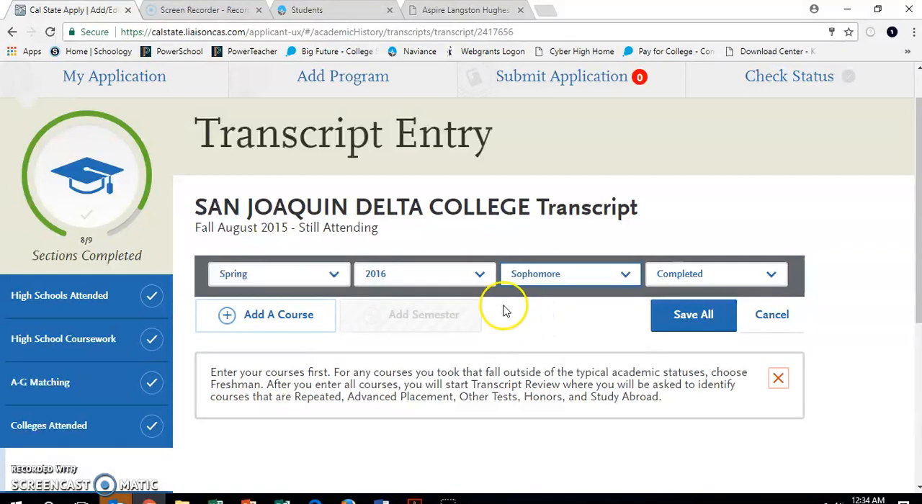
Add a course to the Spring 2016 semester and enter Psychology as its course code
left_click(285, 326)
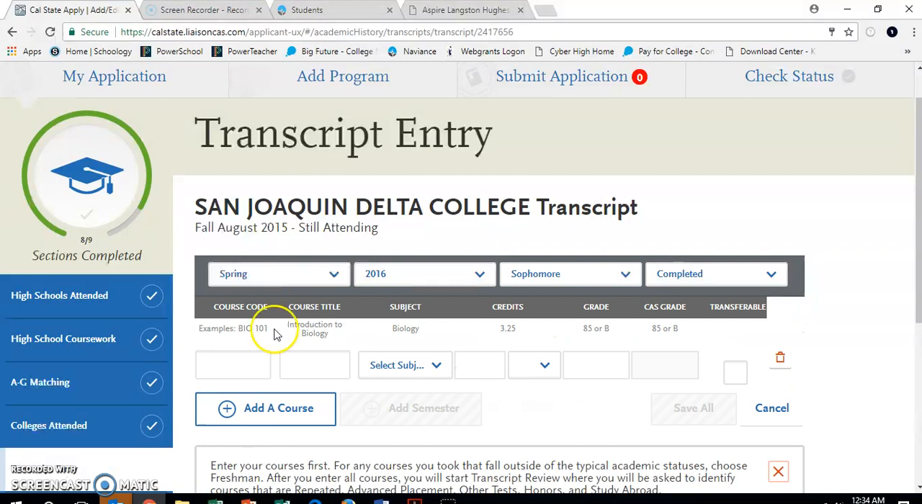
left_click(246, 364)
type("Ps")
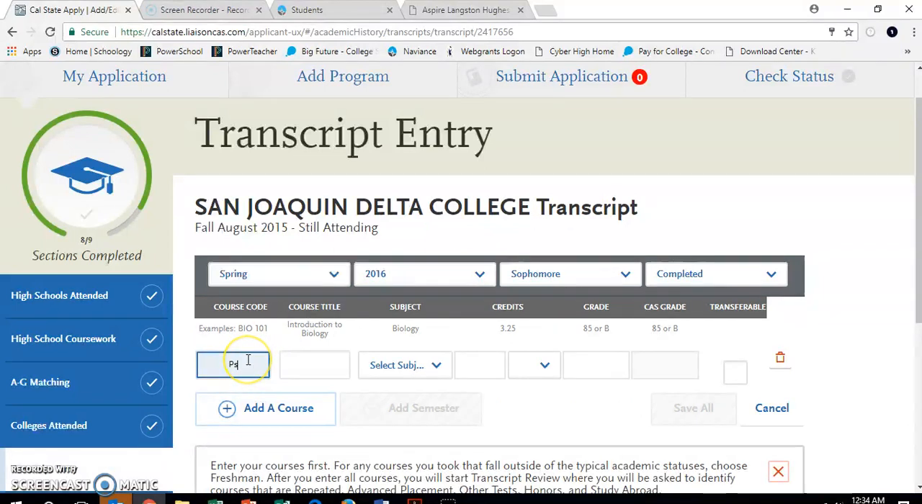
type("ych")
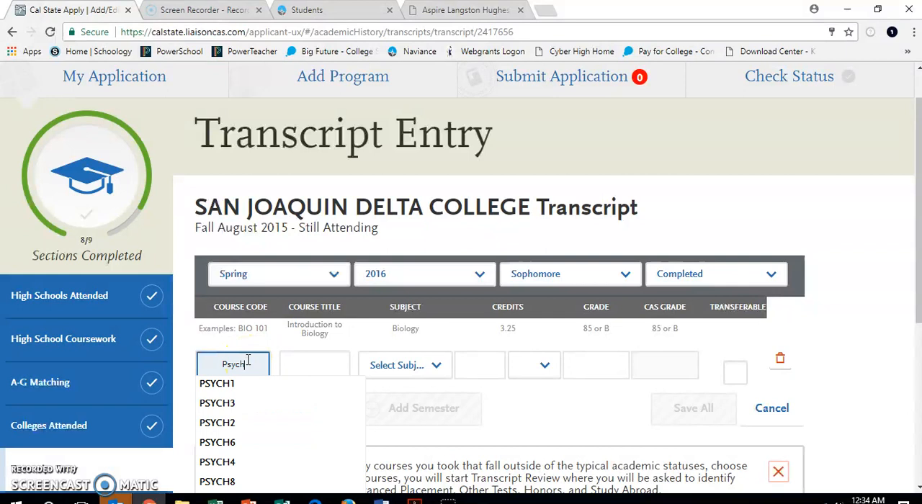
type("ology")
left_click(287, 369)
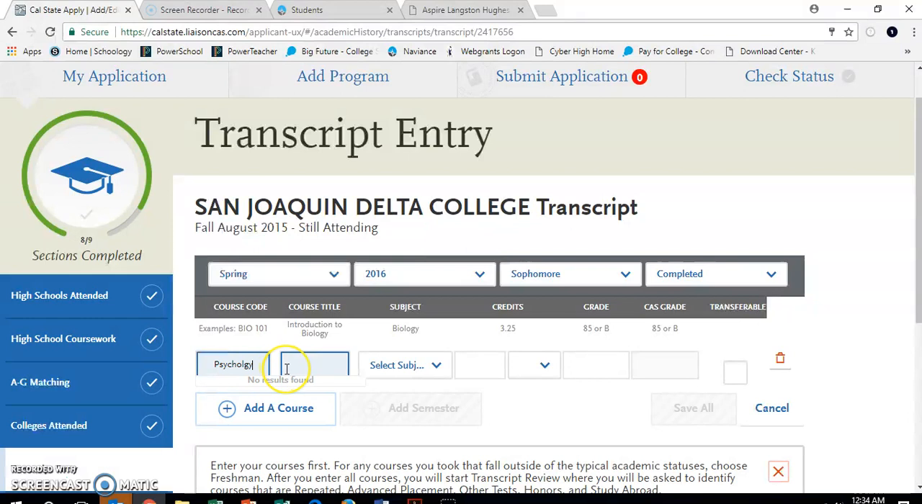
key("BackSpace")
key("BackSpace")
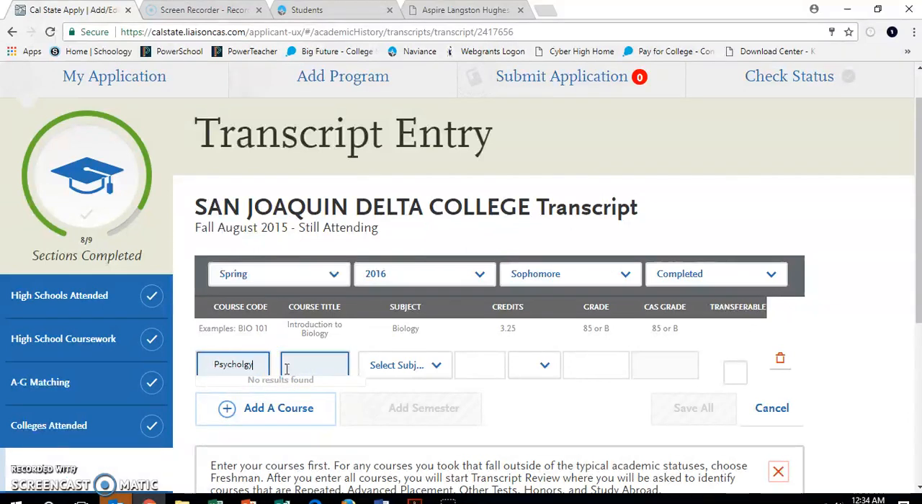
key("BackSpace")
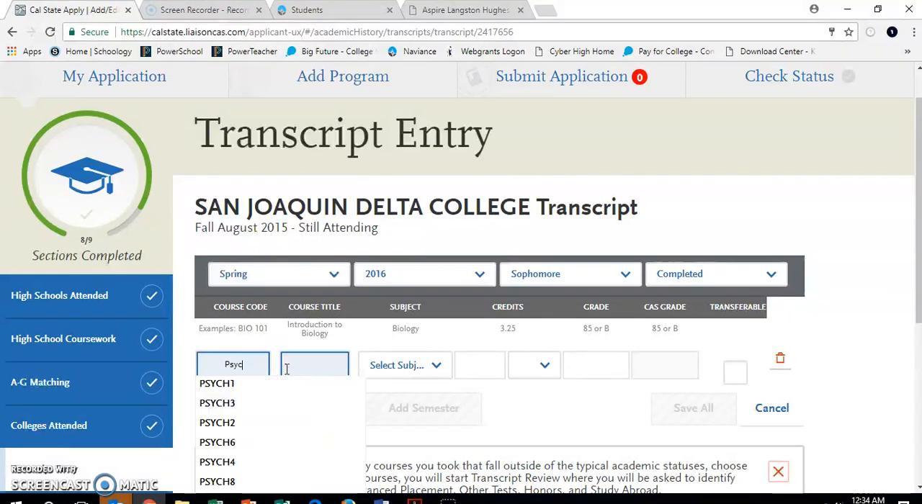
type("ho")
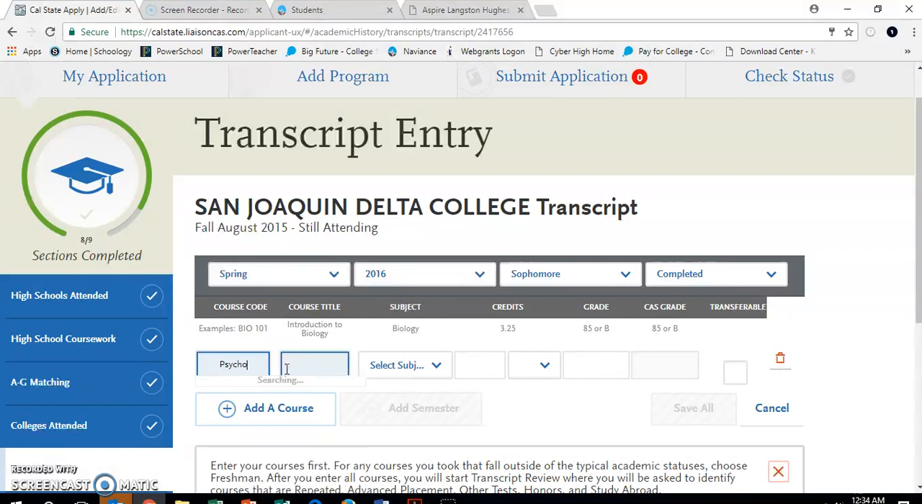
type("logy")
left_click(311, 367)
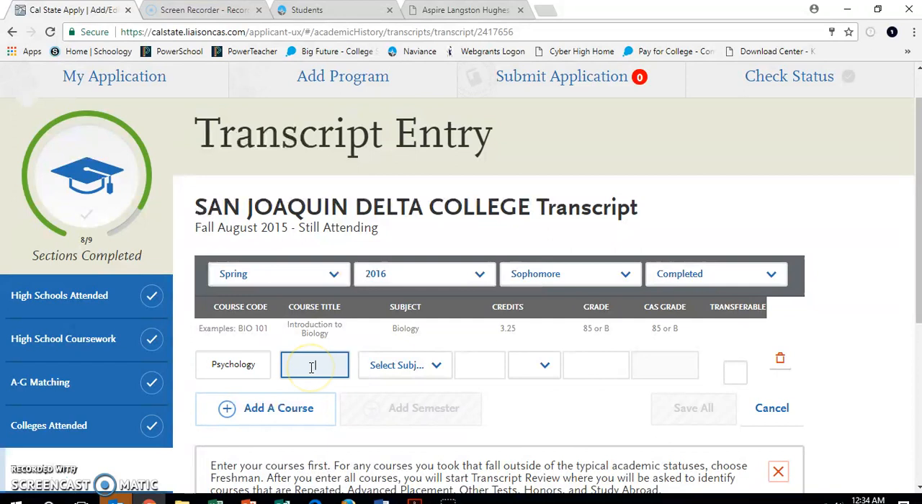
Open the San Joaquin Delta College website in a new browser tab and go to its 2017-18 catalog page
left_click(545, 16)
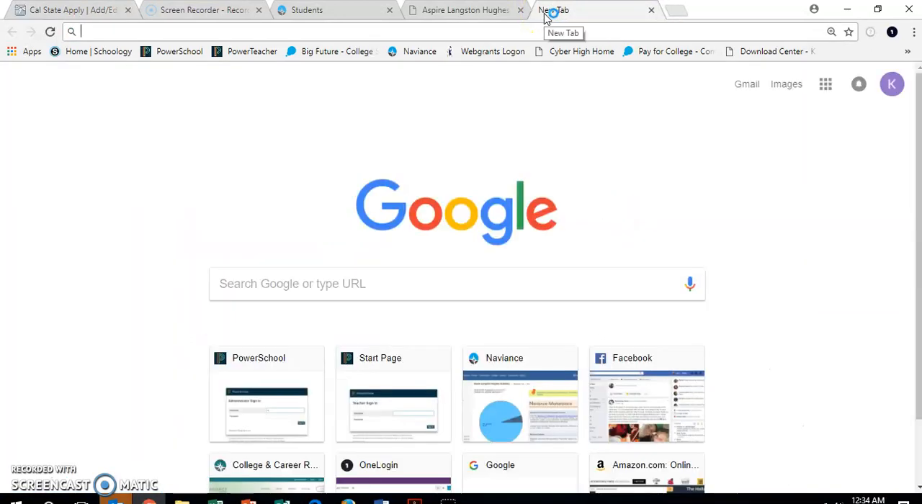
type("san")
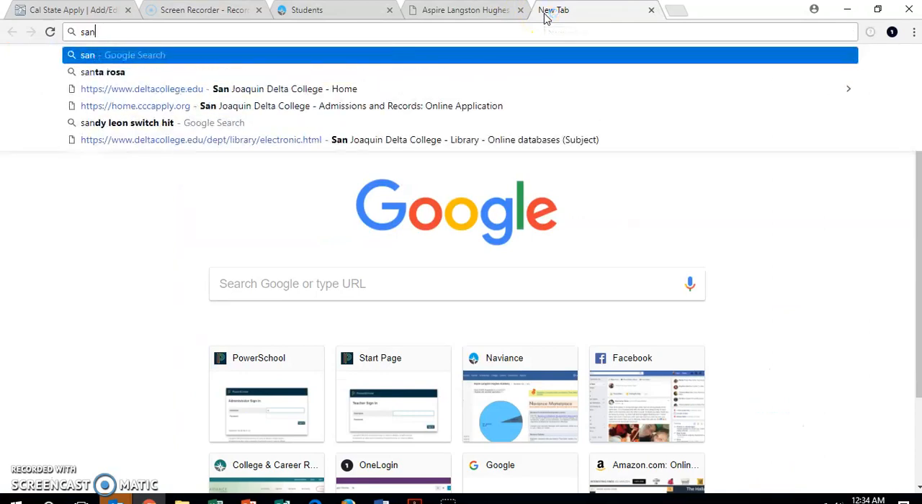
left_click(151, 94)
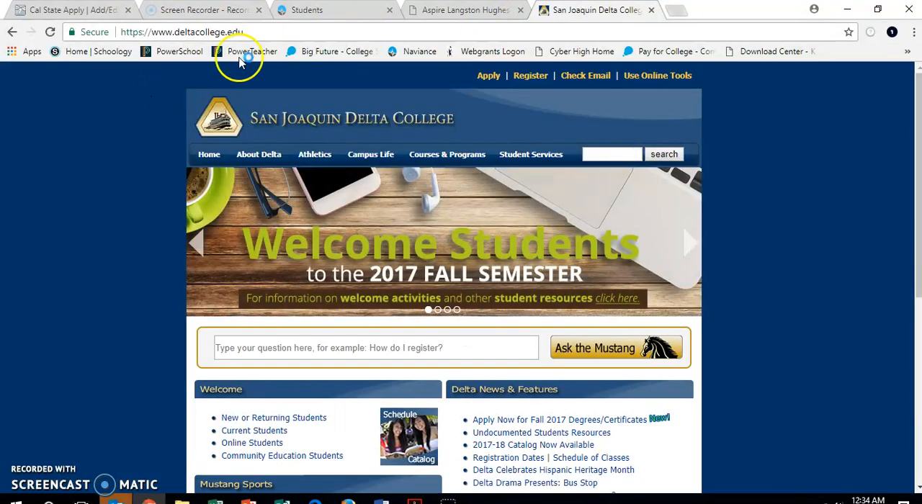
scroll(497, 198, "down", 2)
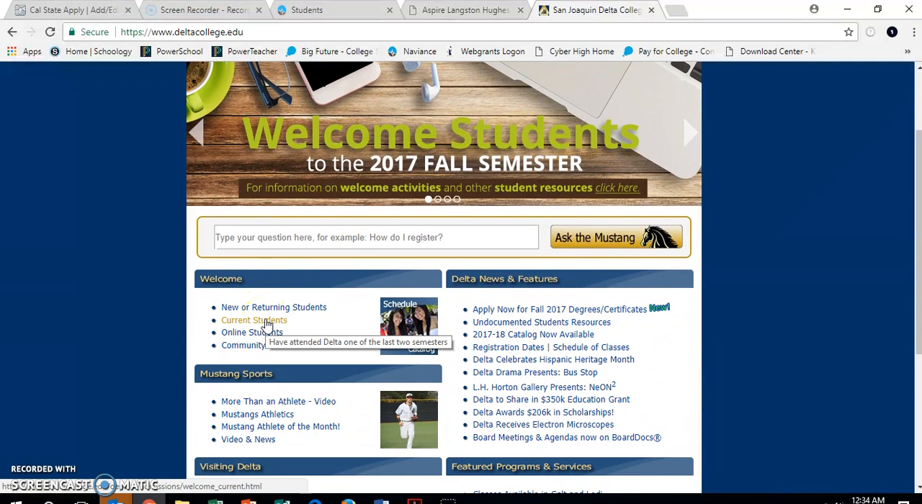
left_click(271, 322)
left_click(506, 339)
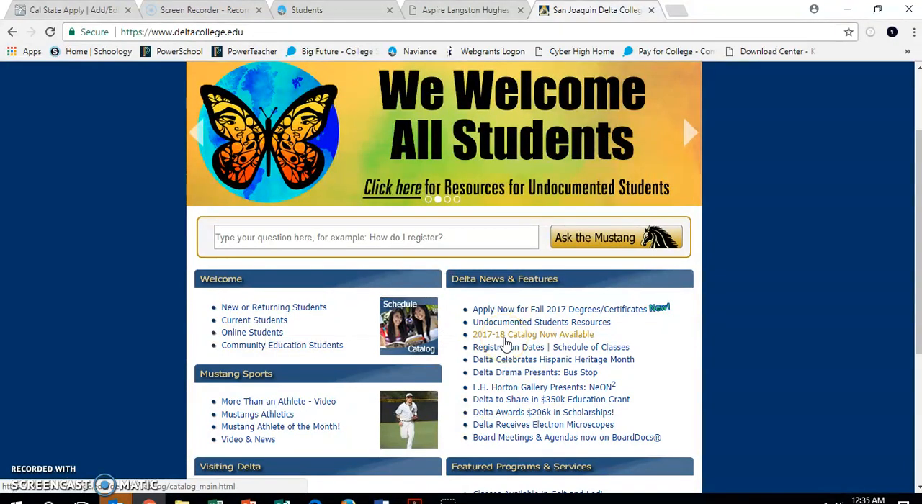
scroll(506, 344, "down", 1)
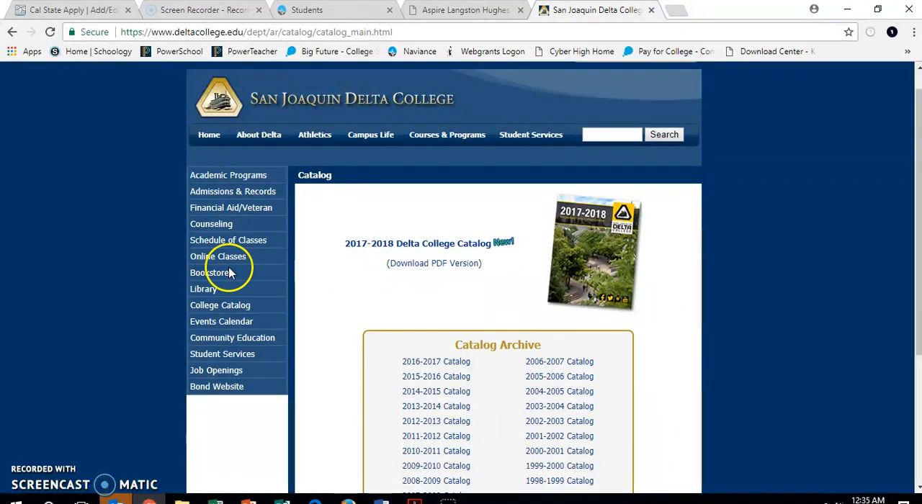
Open the college's Schedule of Classes and display the current class listings for Fall 2017
left_click(250, 242)
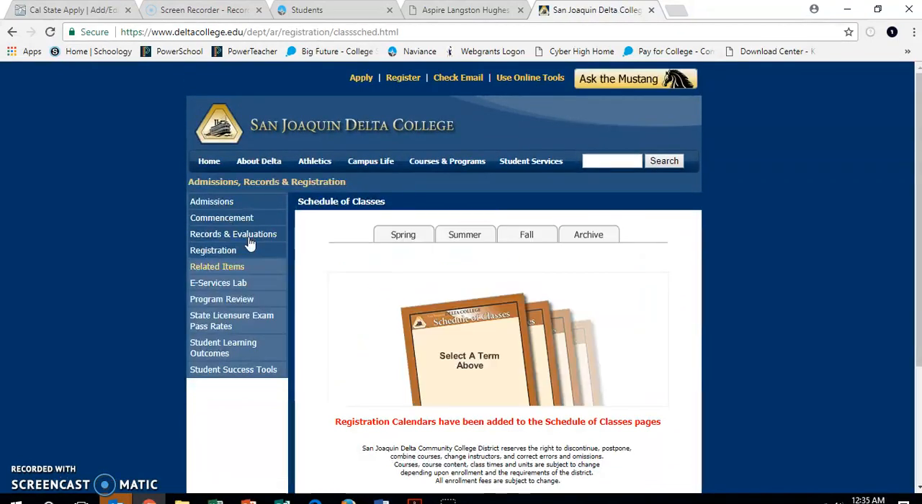
left_click(521, 238)
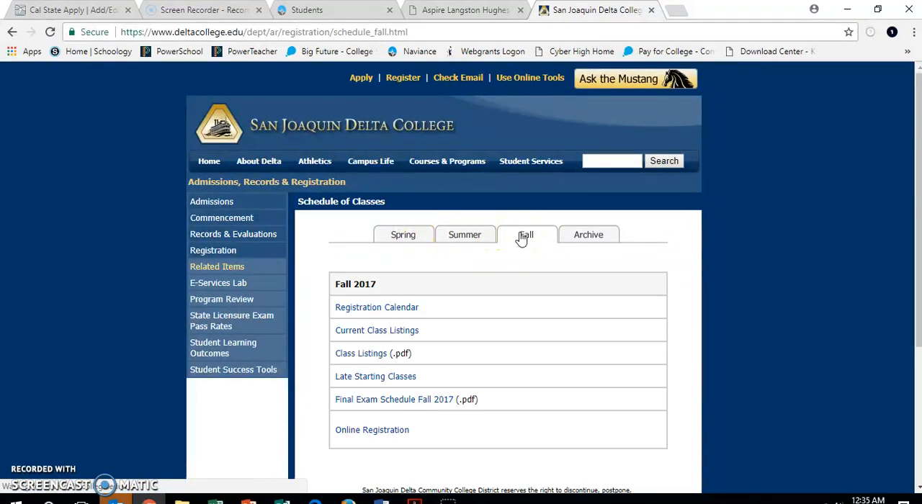
left_click(393, 335)
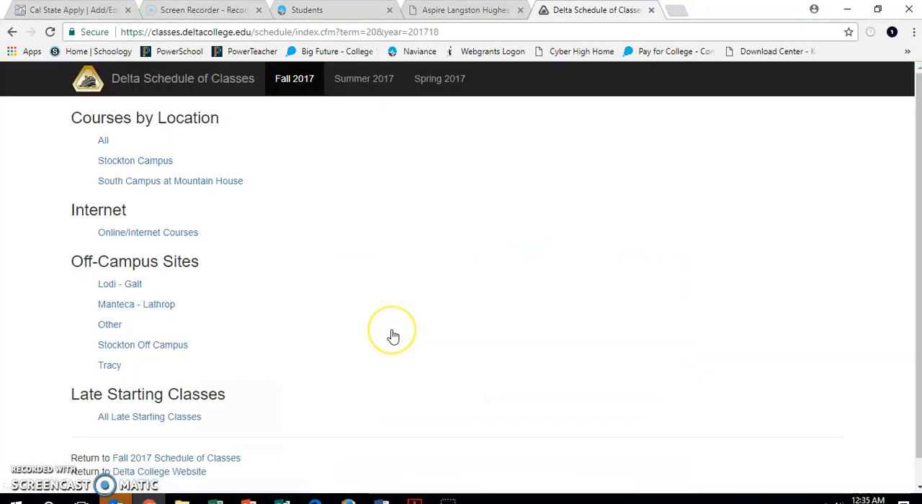
scroll(393, 337, "down", 1)
scroll(393, 337, "up", 1)
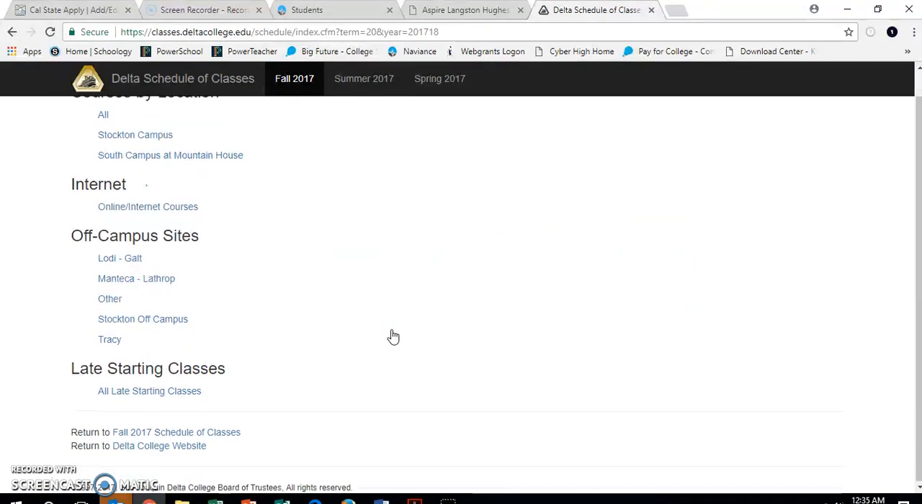
scroll(393, 337, "up", 1)
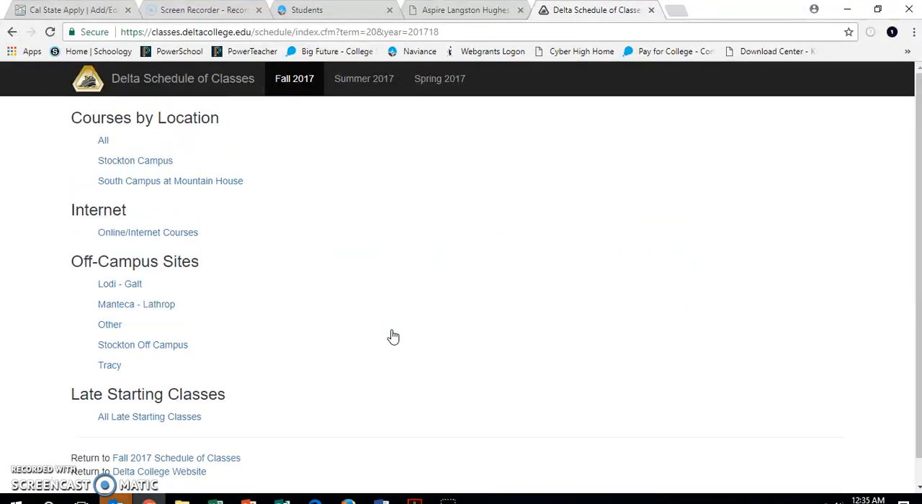
Display the Fall 2017 Psychology course listing for the Stockton Campus
left_click(142, 166)
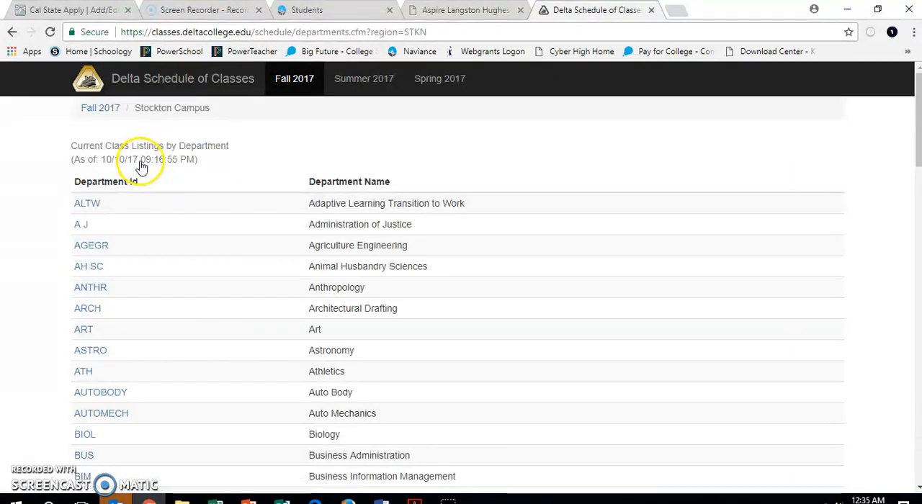
scroll(144, 319, "down", 8)
scroll(144, 319, "down", 7)
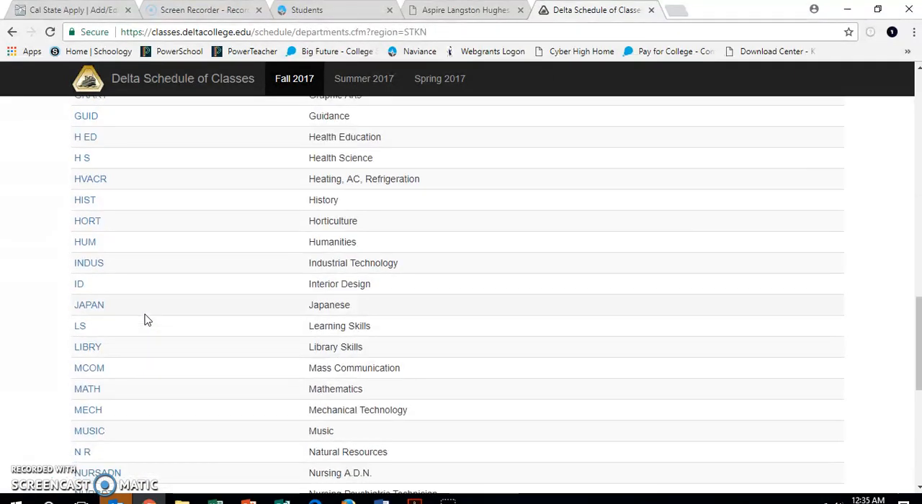
scroll(144, 320, "down", 1)
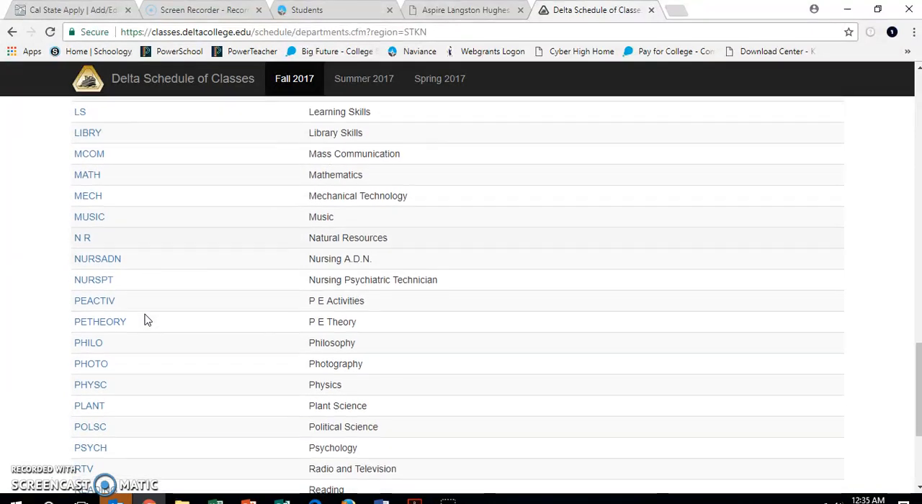
left_click(90, 447)
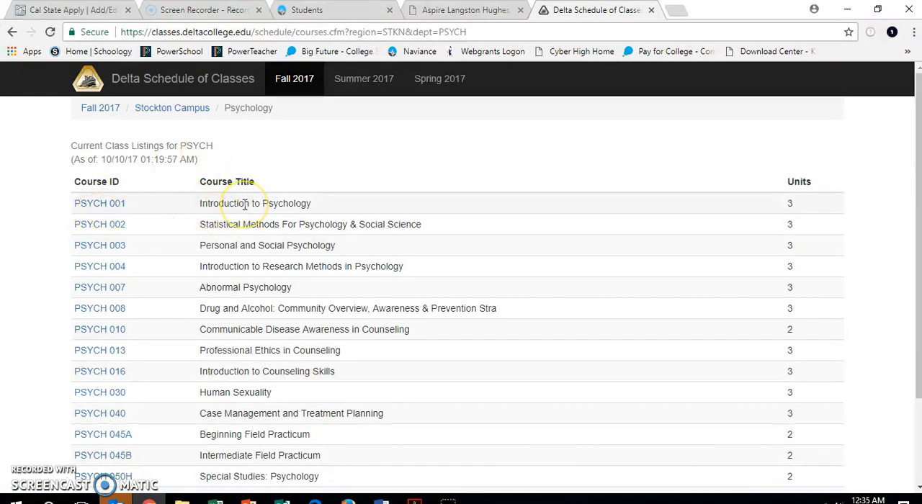
Return to the Cal State Apply transcript and enter Intro to Psychology as the course title
left_click(79, 10)
type("Intro to")
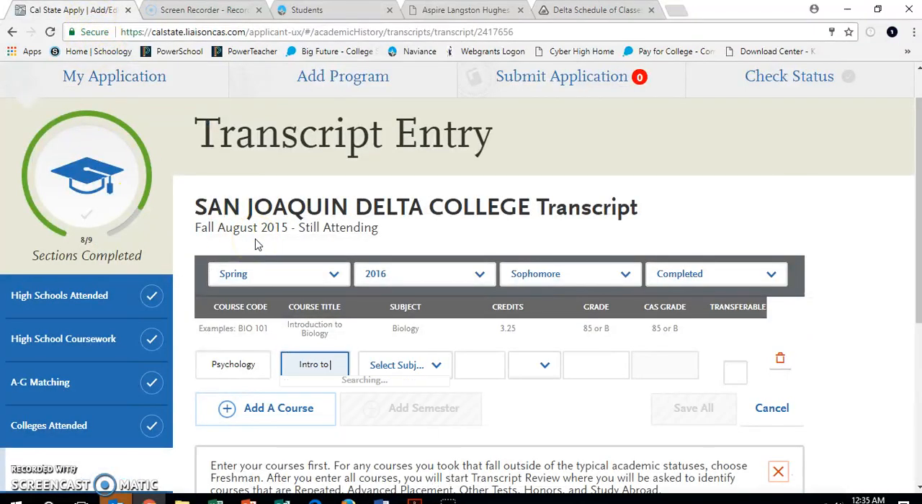
type(" Psycholo")
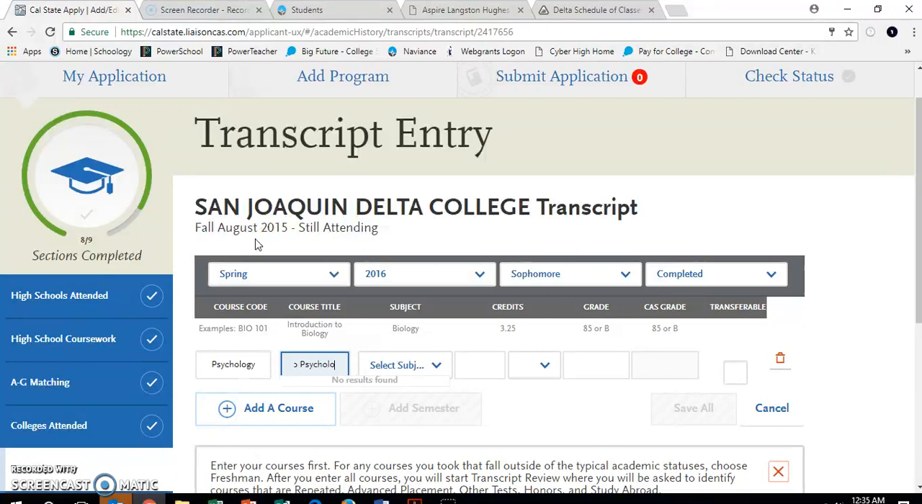
type("gy")
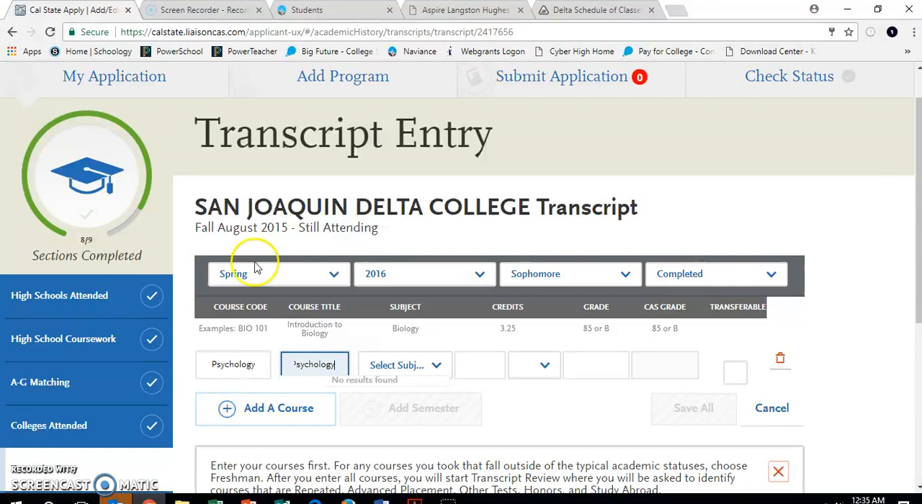
Set the subject of the Intro to Psychology course to Psychology
left_click(393, 368)
scroll(425, 279, "down", 12)
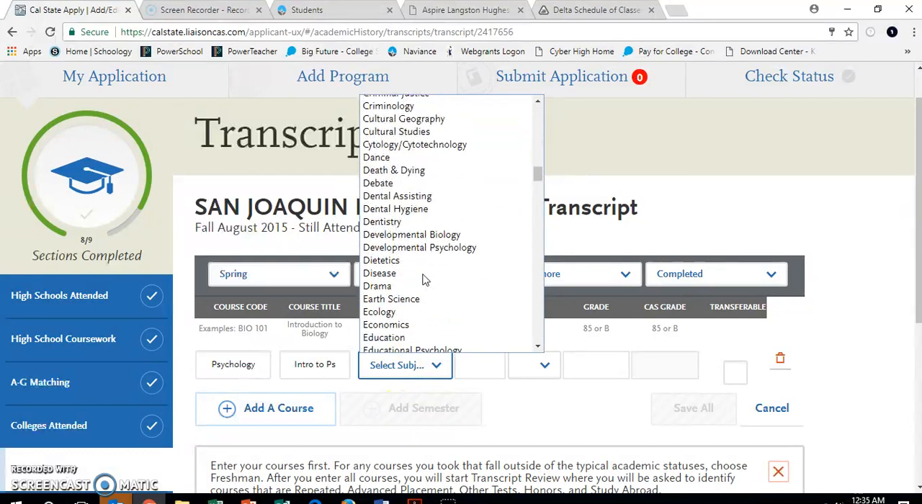
scroll(425, 280, "down", 12)
scroll(425, 279, "down", 12)
scroll(425, 280, "down", 1)
type("ps")
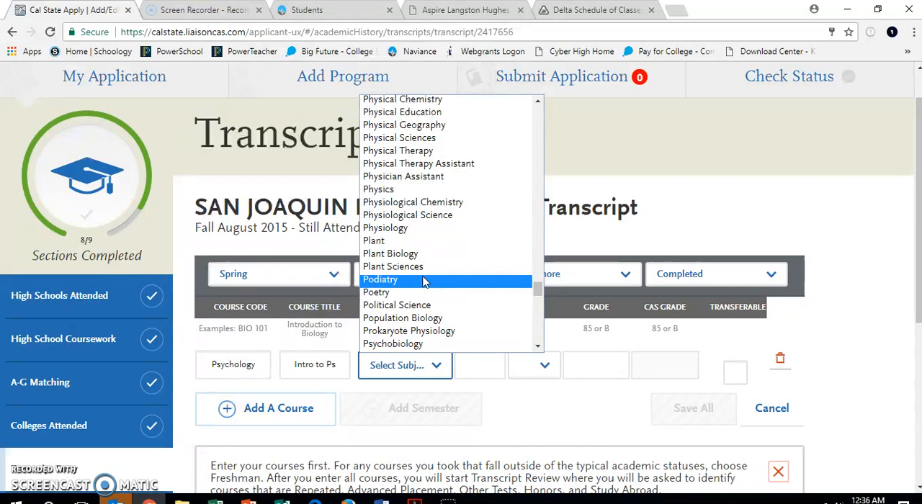
left_click(538, 347)
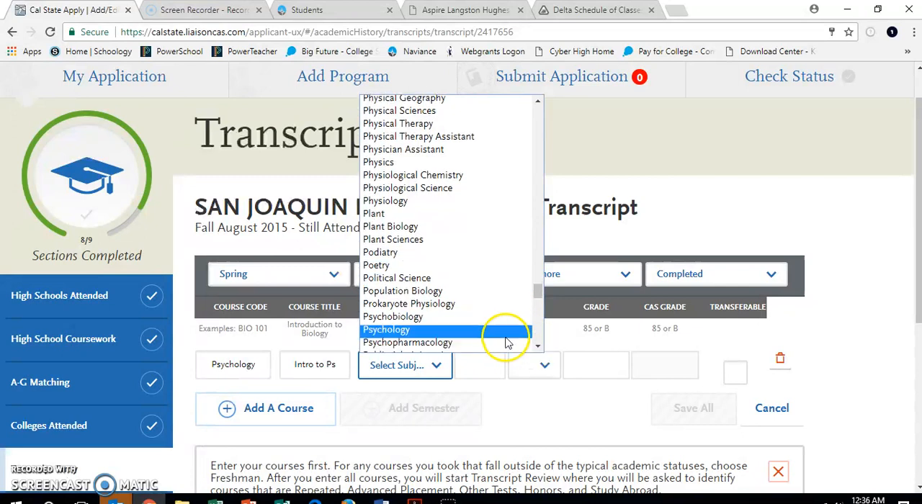
left_click(506, 333)
Give the psychology course 3.00 credits and grade A, mark it transferable, and save the Spring 2016 semester
left_click(478, 367)
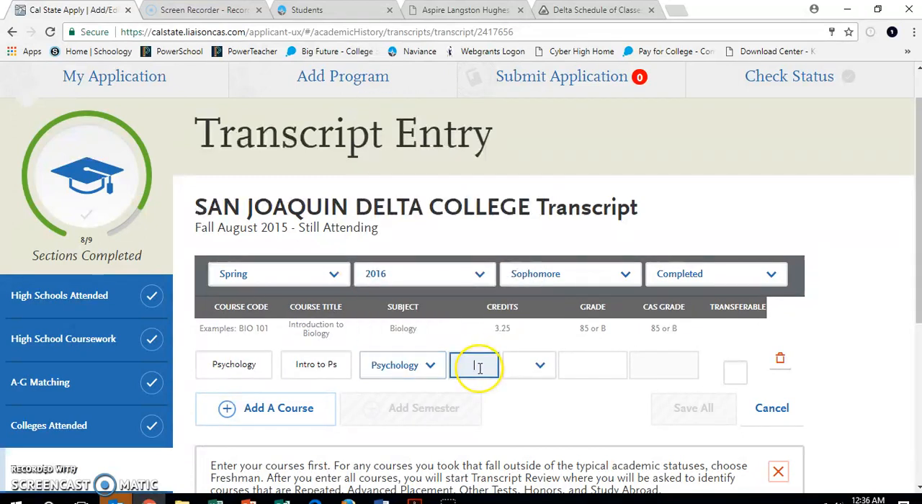
left_click(524, 366)
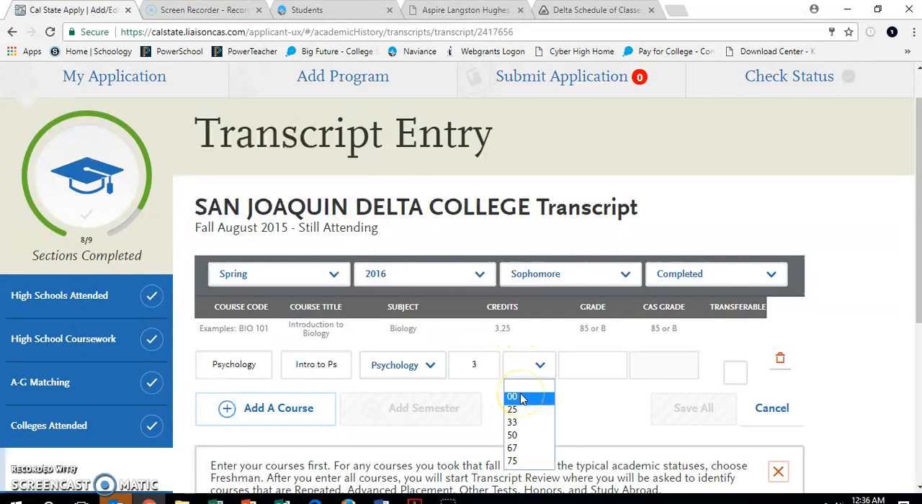
left_click(523, 398)
left_click(583, 373)
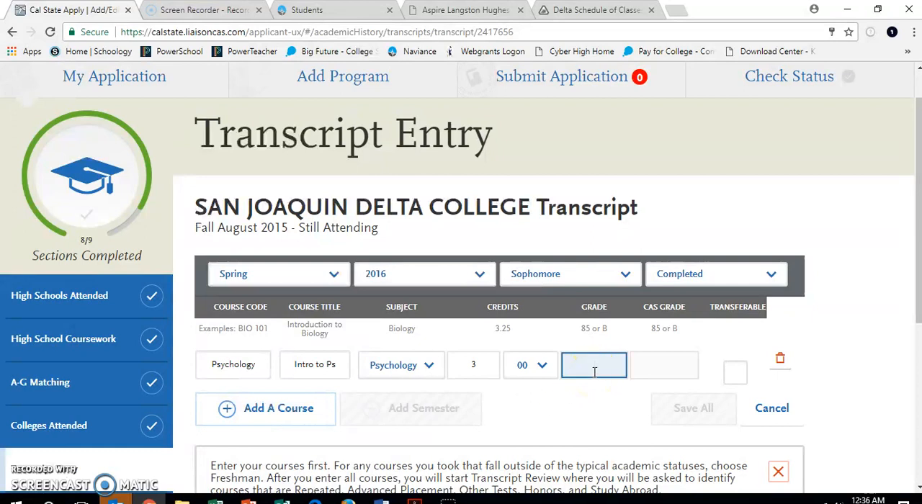
left_click(735, 373)
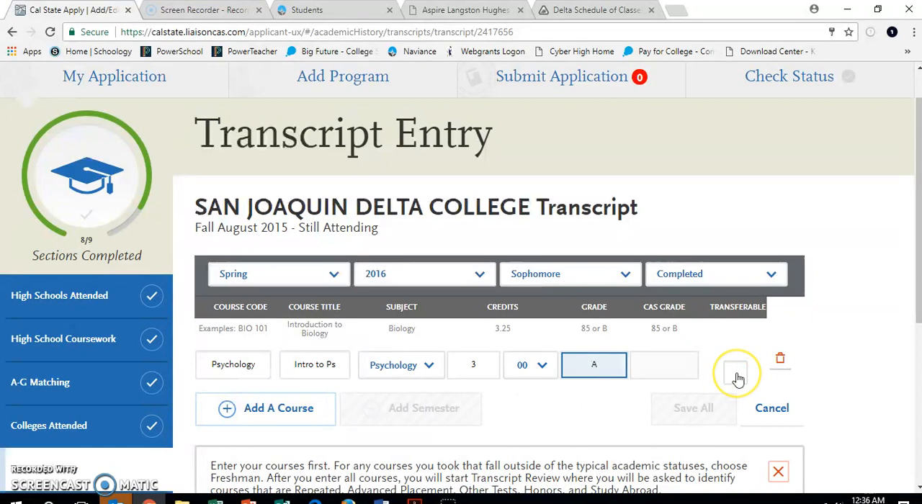
left_click(696, 410)
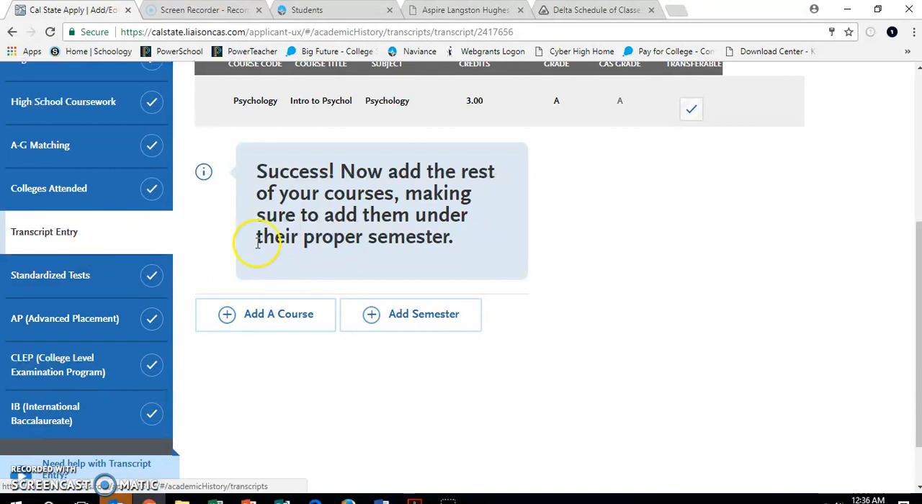
Return to the Transcript Entry overview and open the Mira Costa College transcript
scroll(268, 243, "up", 5)
scroll(268, 245, "down", 2)
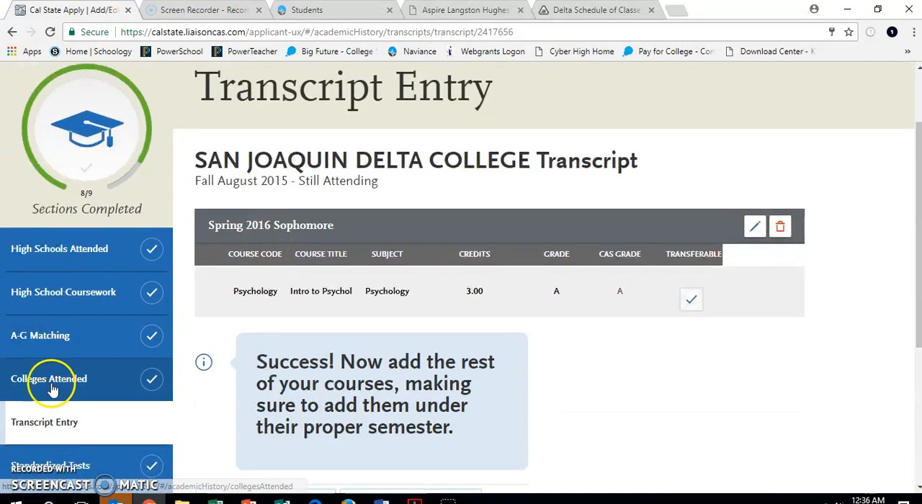
left_click(54, 423)
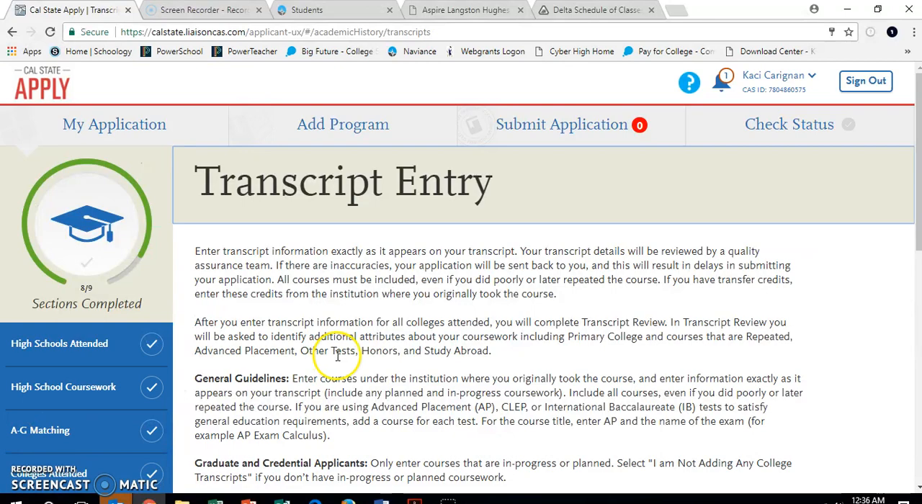
scroll(330, 411, "down", 6)
scroll(337, 361, "down", 1)
left_click(324, 375)
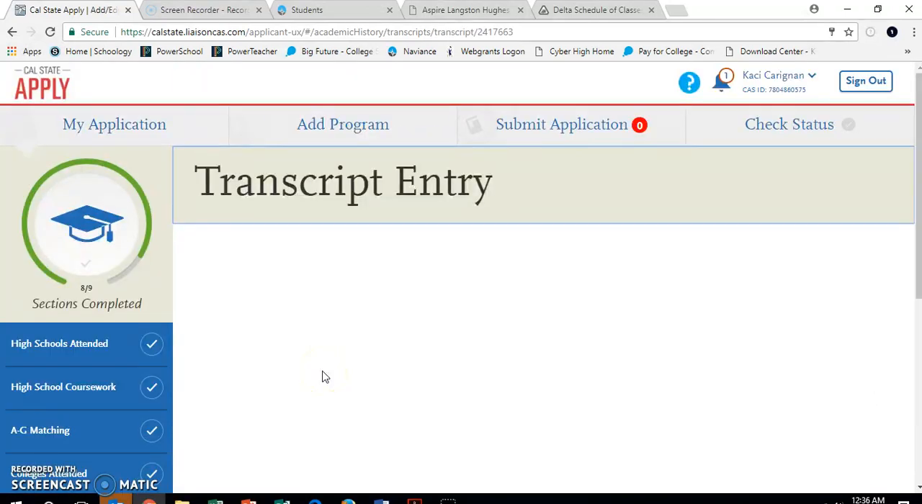
Add a semester to the Mira Costa College transcript with term Fall, year 2017, academic status Senior and completion status In Progress/Planned
left_click(328, 391)
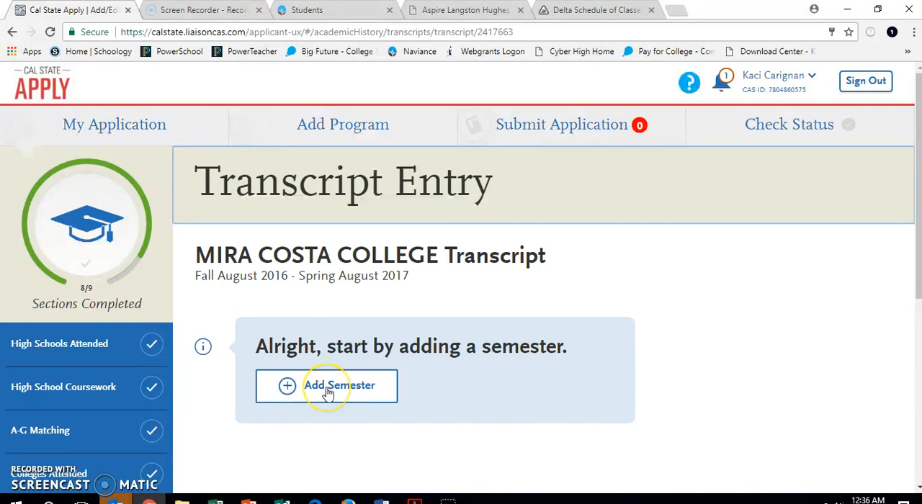
left_click(328, 323)
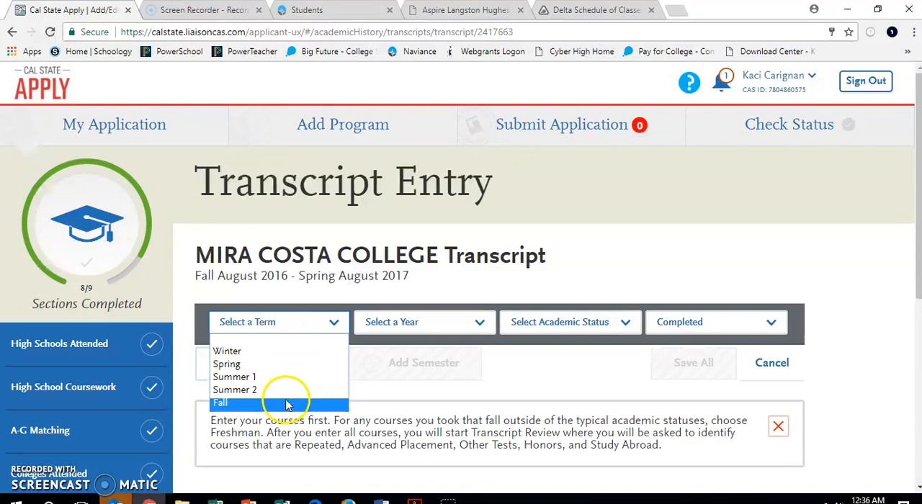
left_click(289, 403)
left_click(420, 330)
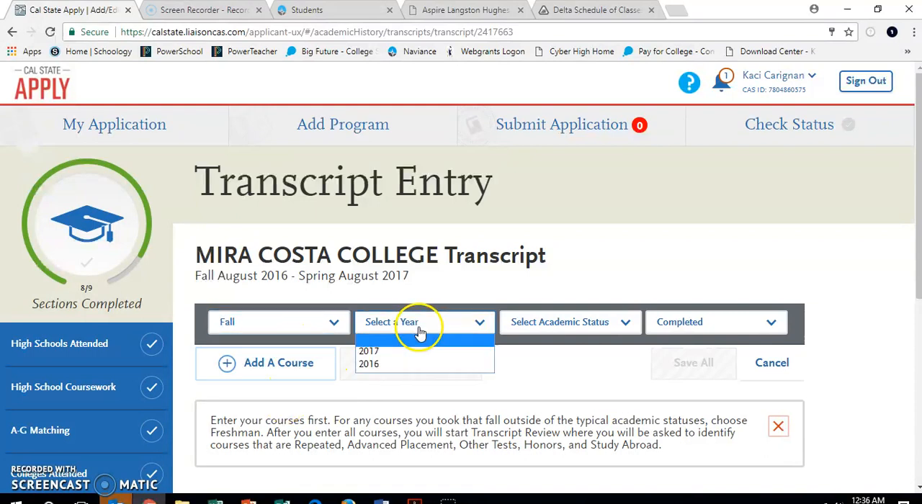
left_click(410, 351)
left_click(555, 323)
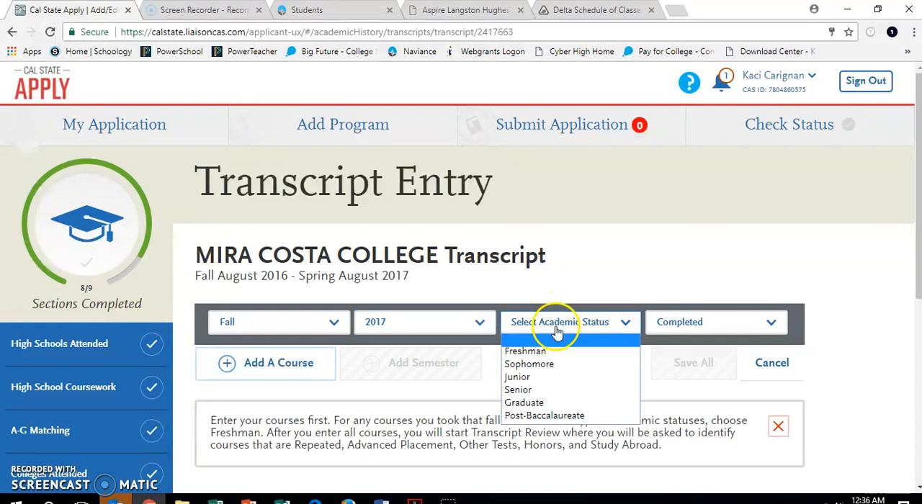
left_click(542, 397)
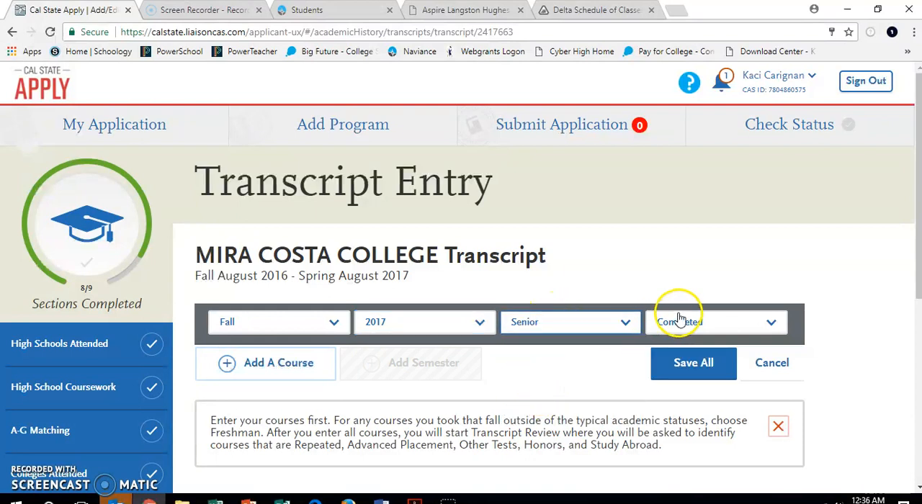
left_click(680, 321)
left_click(681, 351)
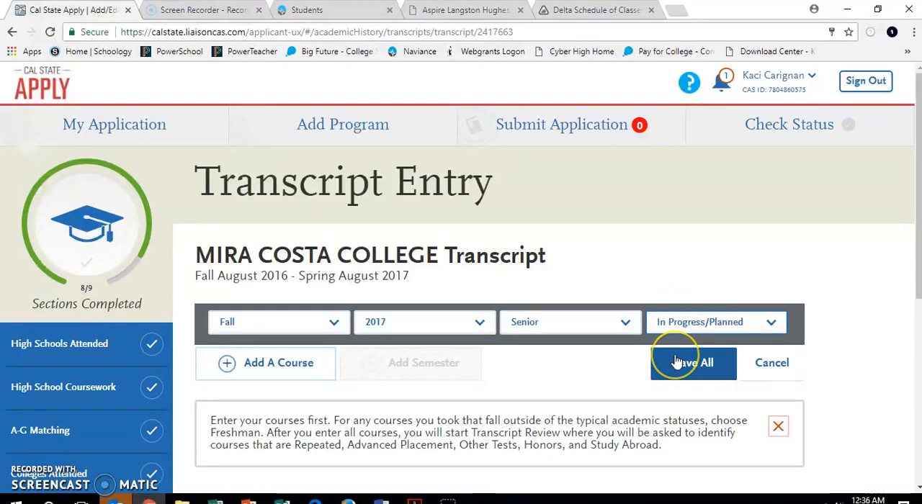
Add a course to the Fall 2017 semester with course code IST and title Intro to Google Docs
left_click(269, 362)
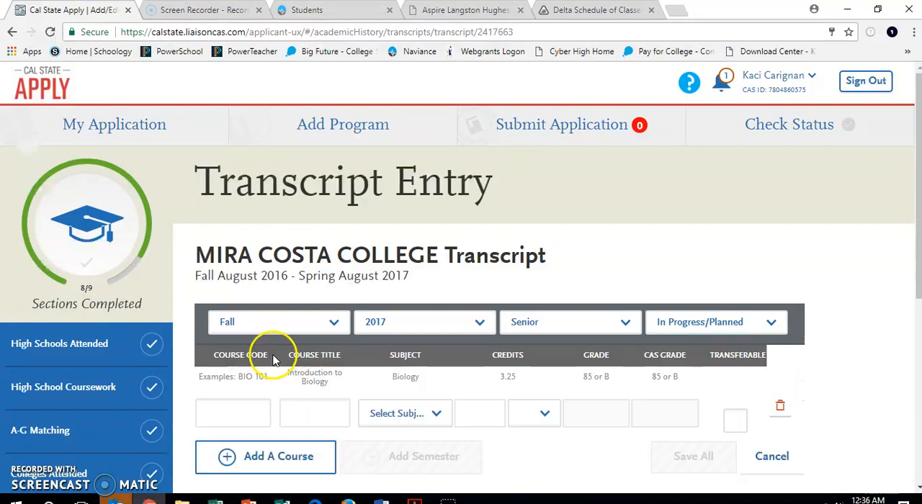
left_click(241, 424)
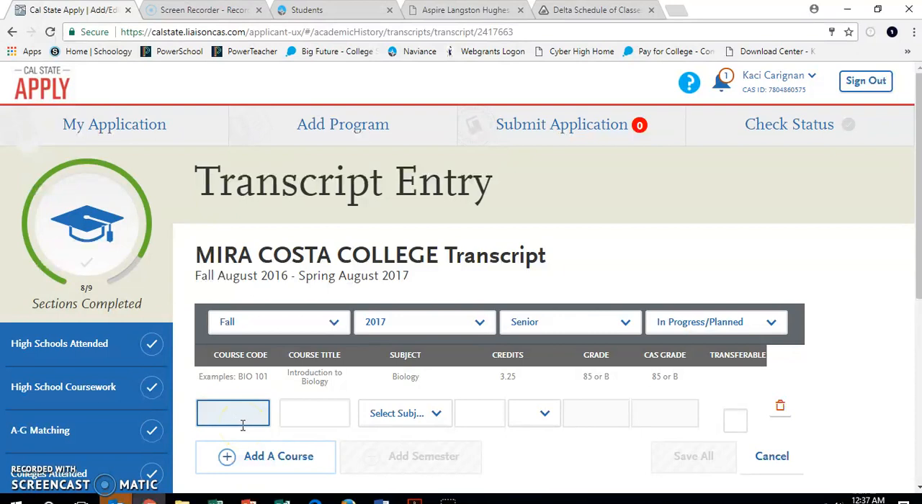
type("ISTT")
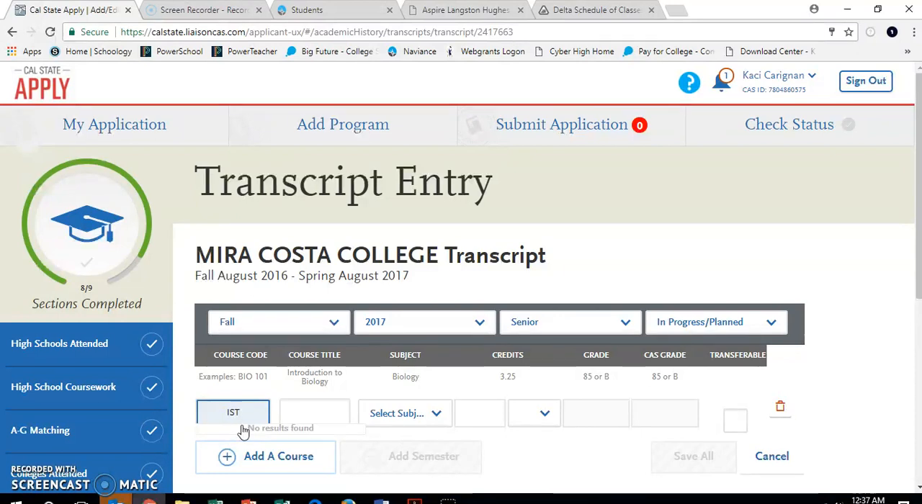
left_click(309, 411)
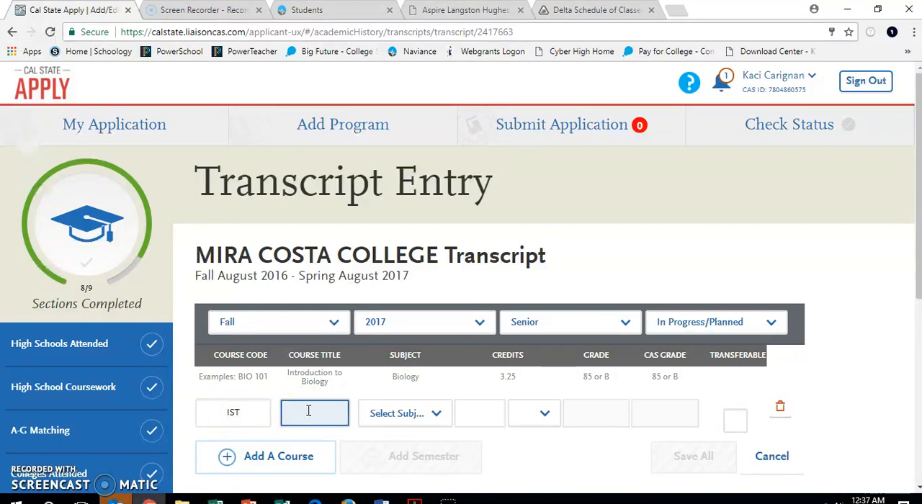
type("Intro to Google Sc")
key("BackSpace")
key("BackSpace")
type("Docs")
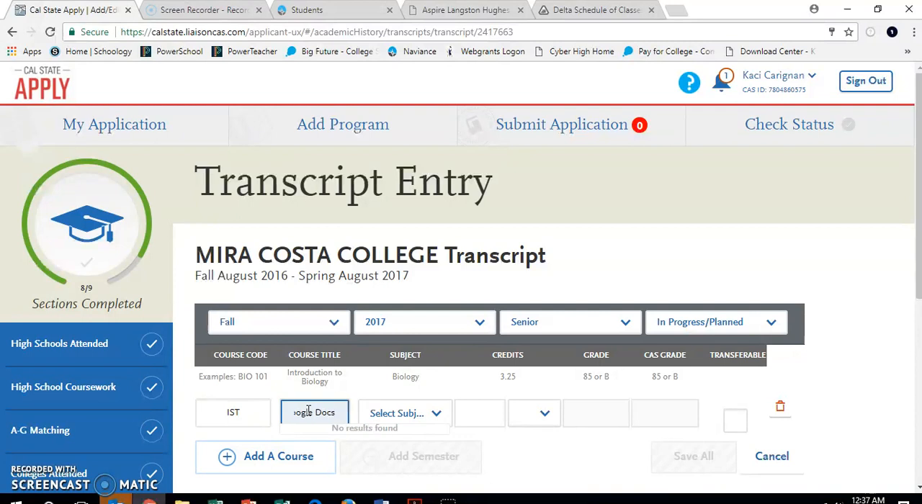
Set the subject of the Intro to Google Docs course to Computer Science
left_click(433, 413)
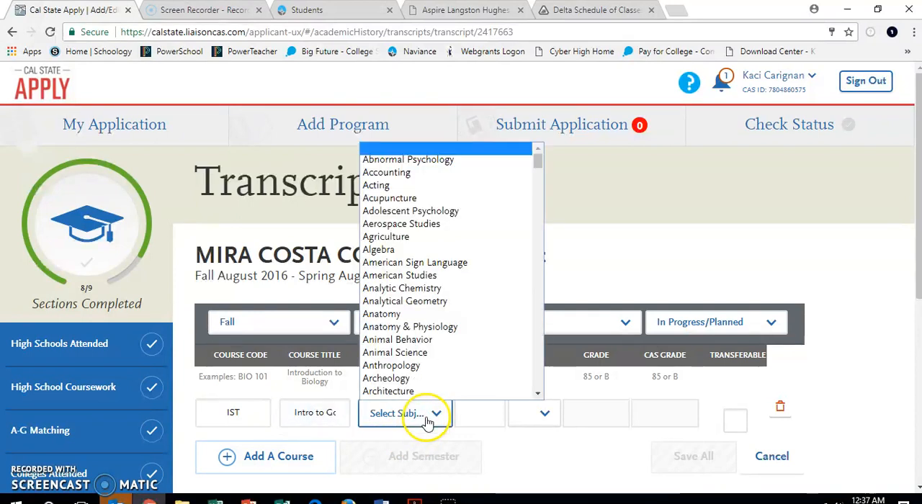
scroll(442, 299, "down", 6)
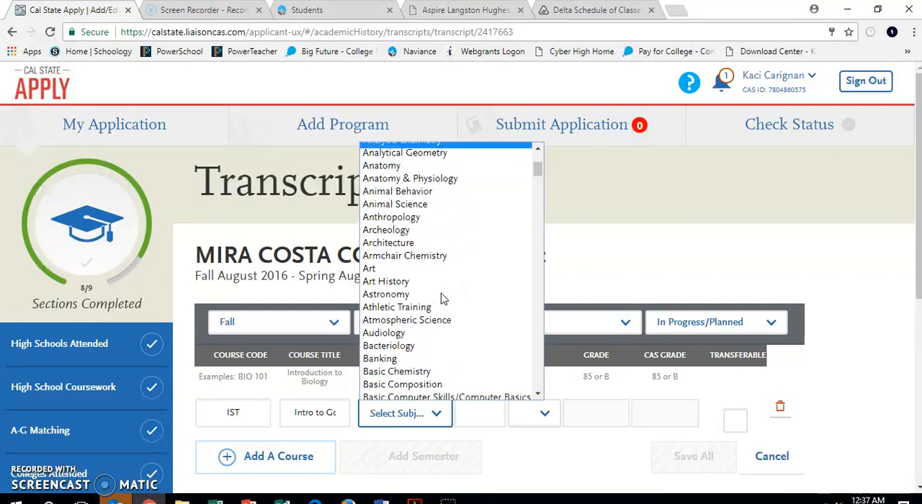
scroll(443, 299, "down", 1)
scroll(443, 300, "down", 8)
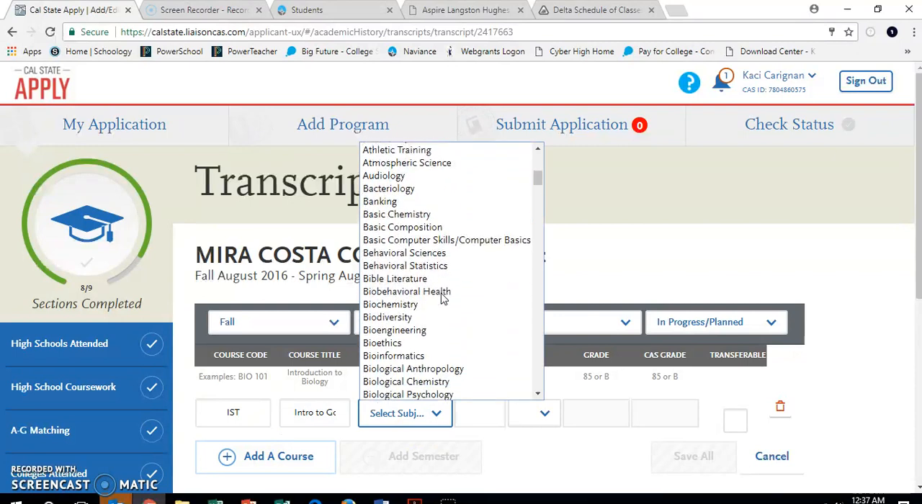
scroll(442, 300, "down", 2)
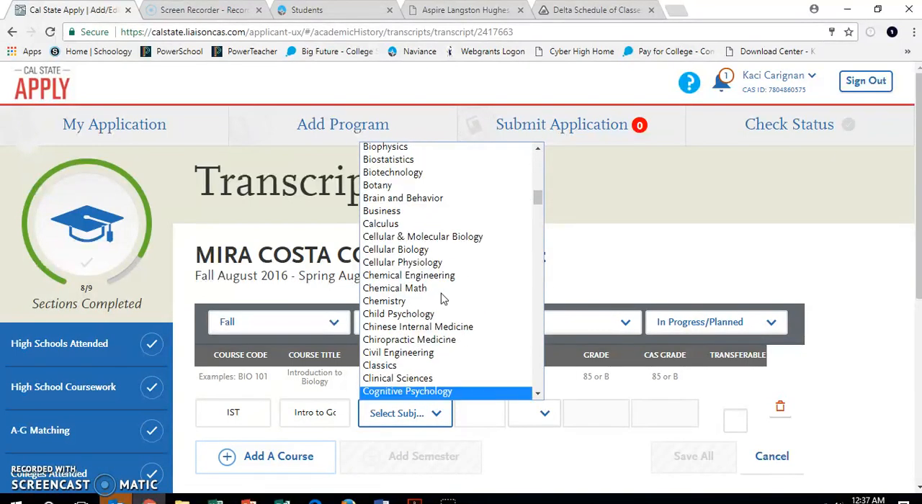
scroll(454, 392, "down", 5)
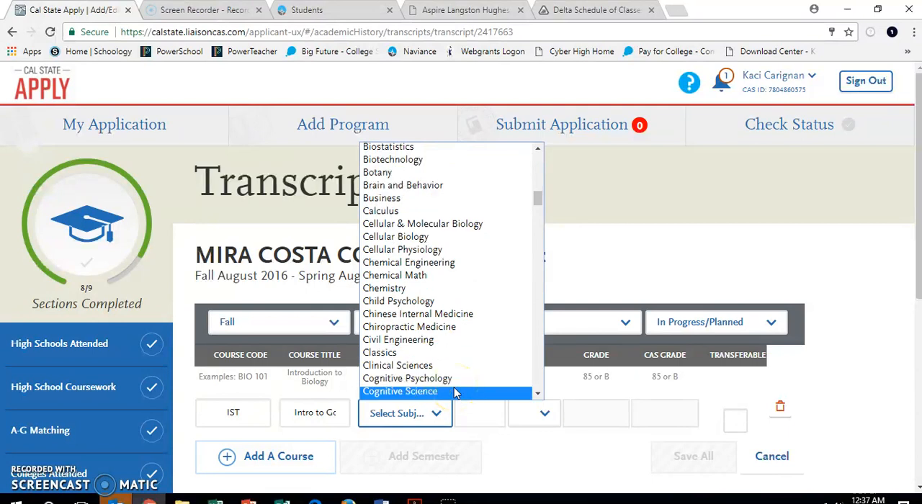
scroll(454, 393, "down", 3)
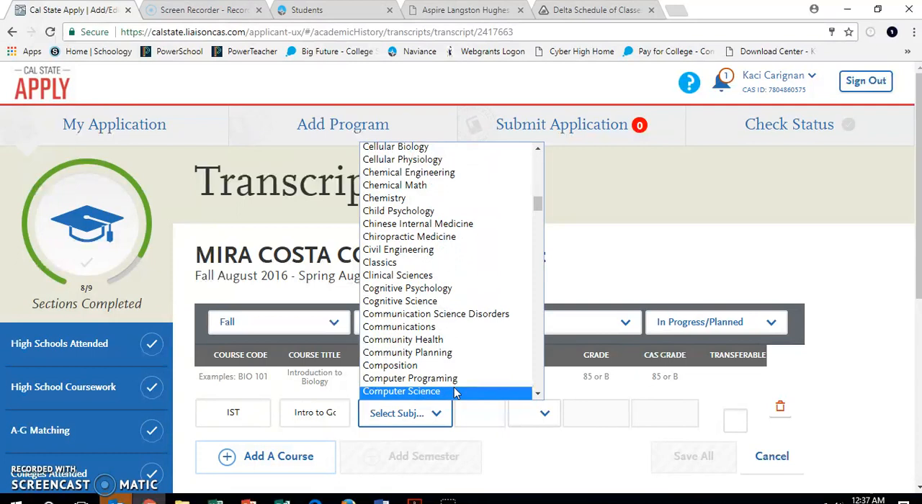
left_click(454, 393)
Give the IST course 3.00 credits with no grade, mark it transferable, and save the Fall 2017 semester
left_click(479, 415)
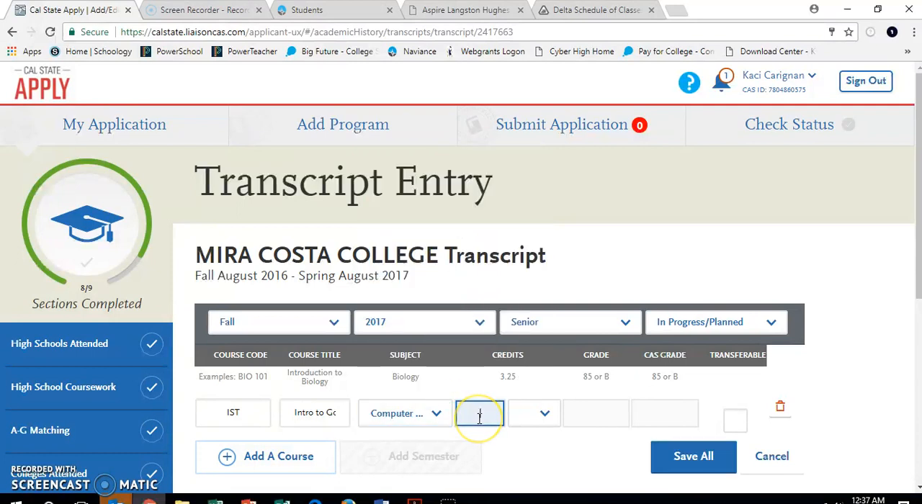
type("3")
left_click(546, 414)
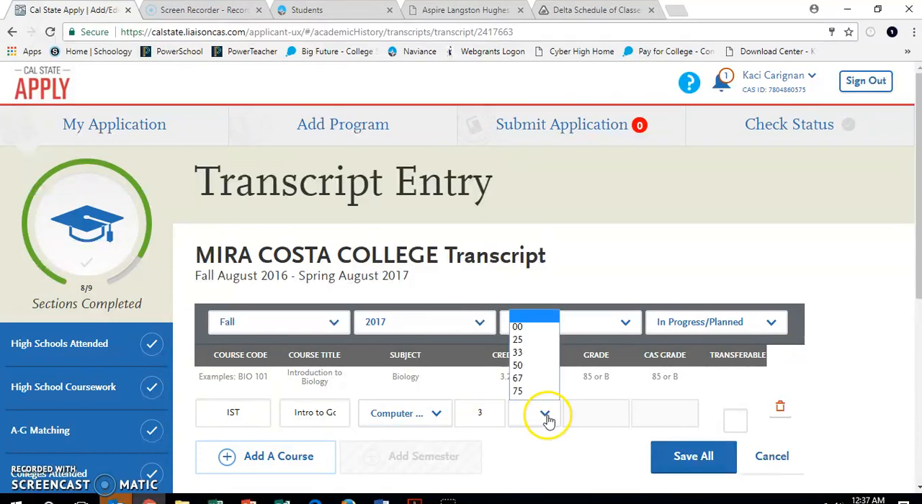
left_click(537, 333)
left_click(593, 415)
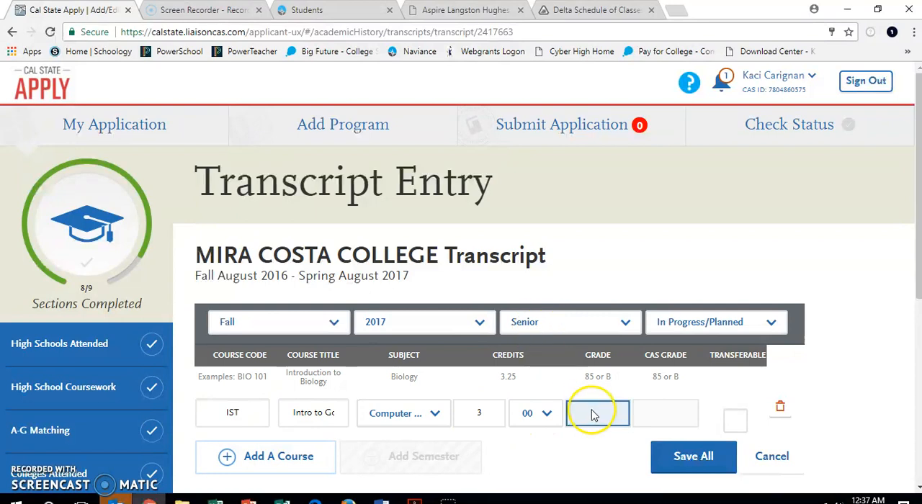
left_click(735, 423)
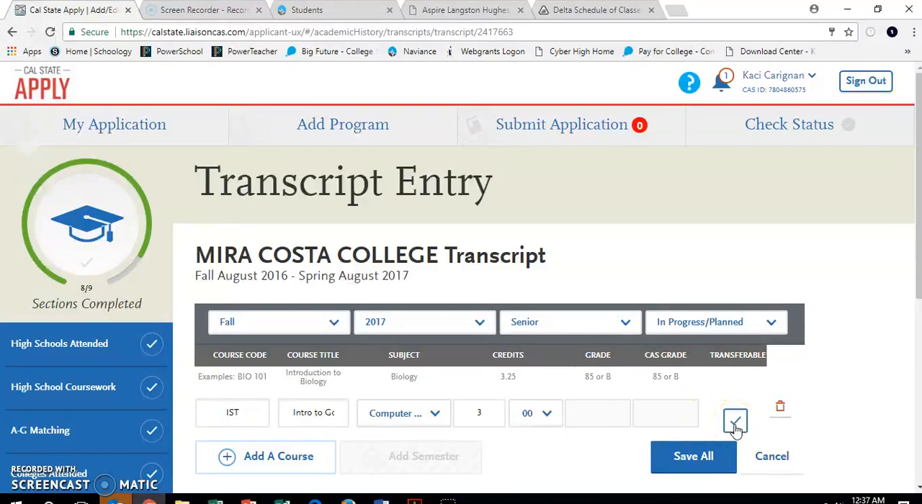
left_click(691, 464)
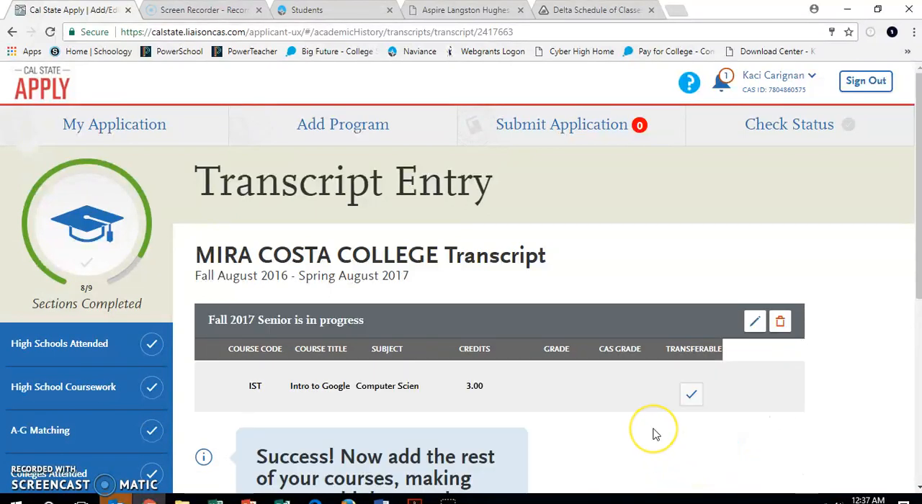
Look over the saved Mira Costa College transcript, and open the Standardized Tests section to view its entries
scroll(656, 435, "down", 5)
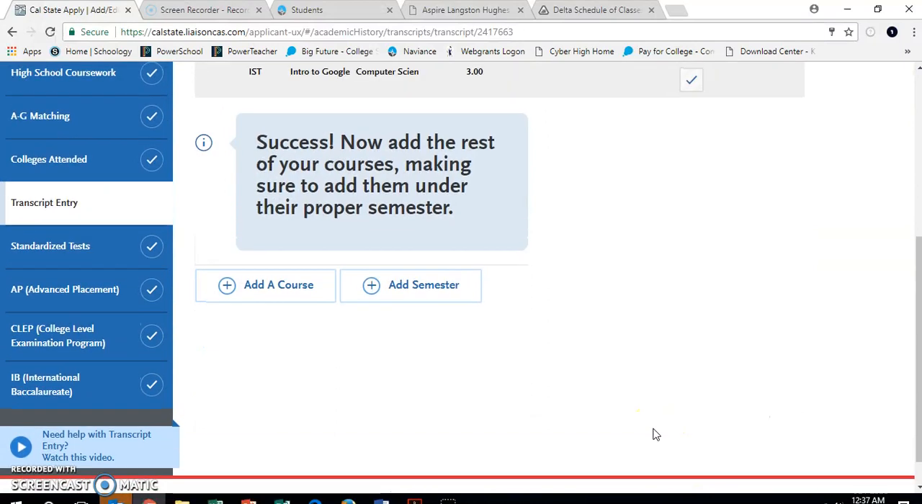
scroll(656, 435, "up", 4)
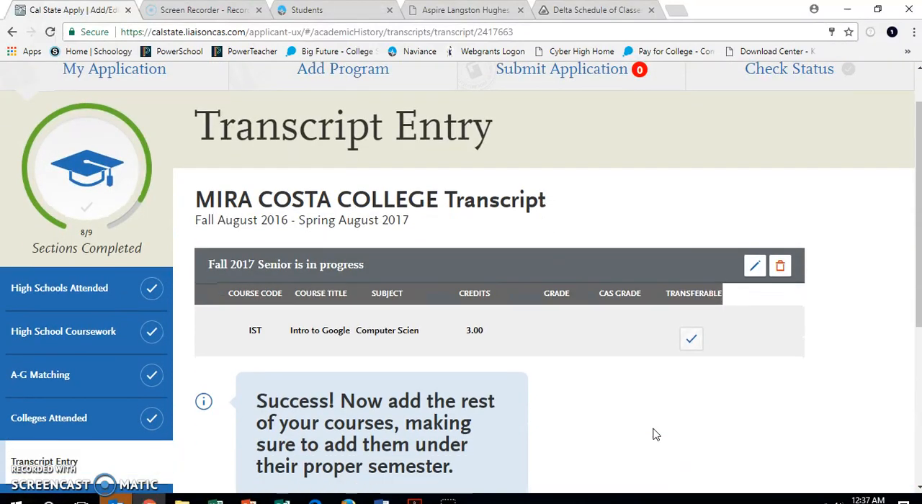
scroll(656, 435, "down", 1)
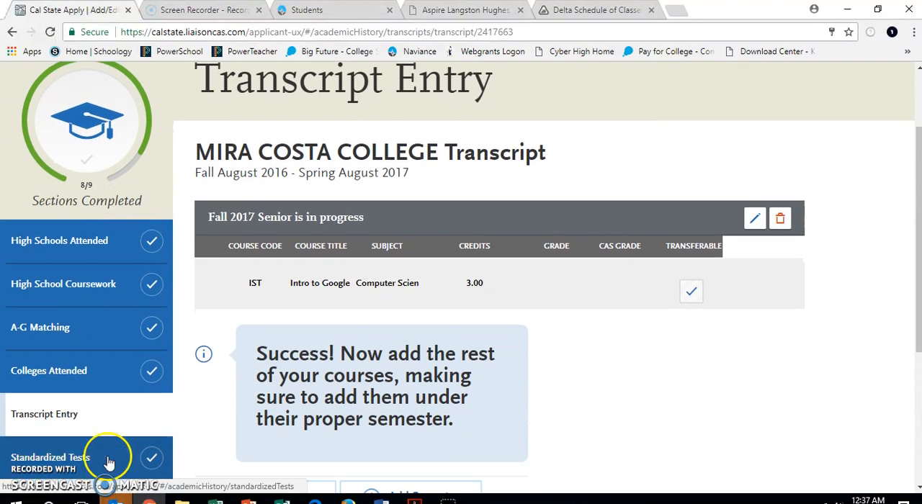
left_click(108, 460)
scroll(289, 407, "down", 3)
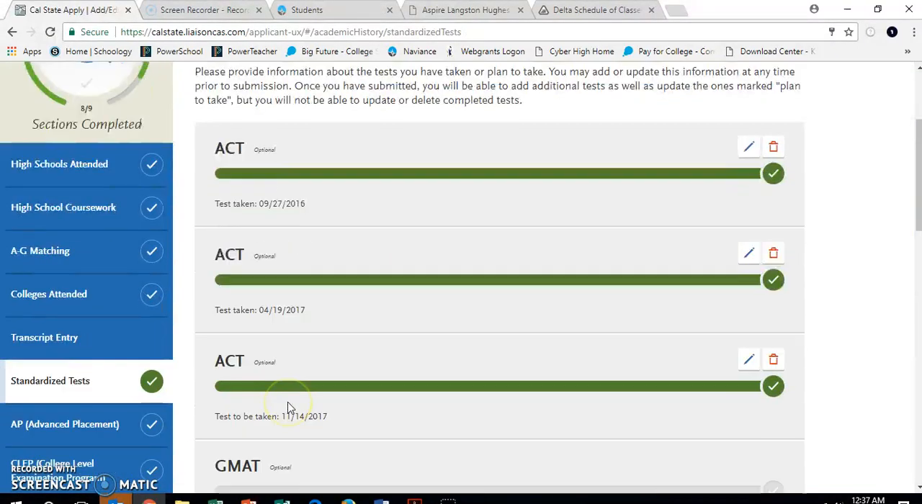
scroll(288, 407, "down", 4)
scroll(288, 408, "up", 7)
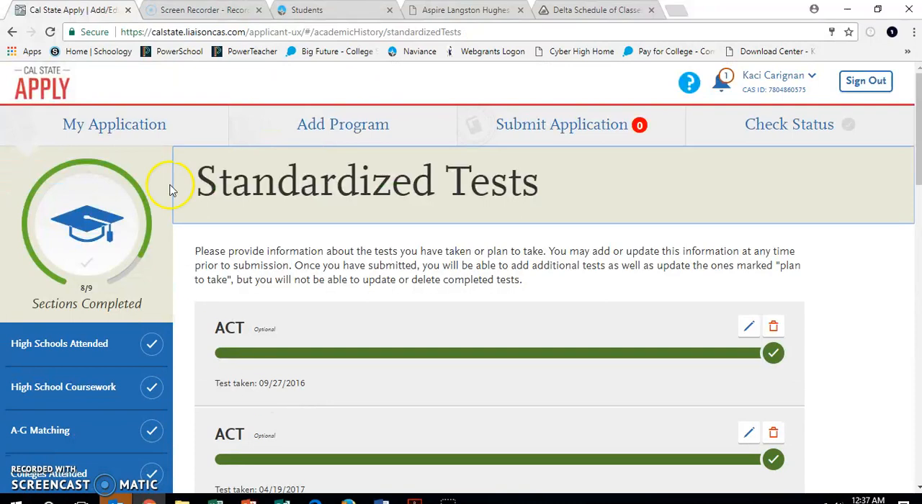
Return to the My Application dashboard and open Transcript Entry from the Academic History sections
left_click(128, 128)
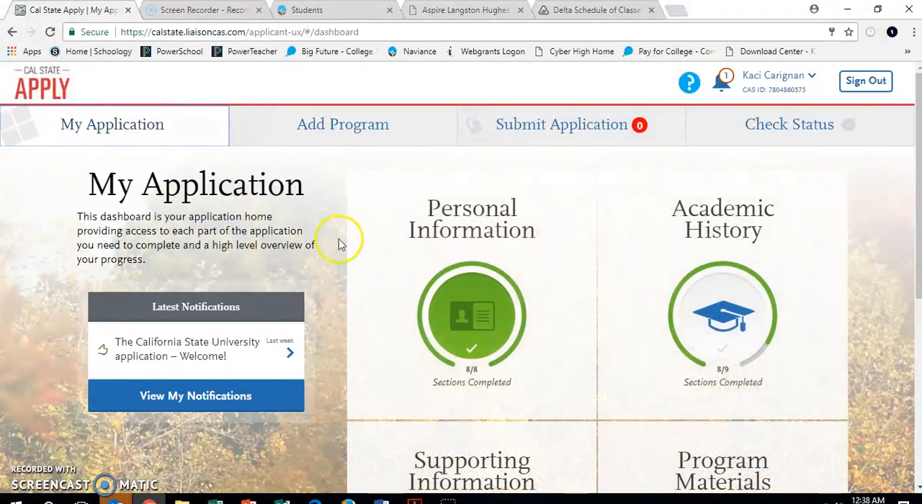
scroll(531, 320, "down", 3)
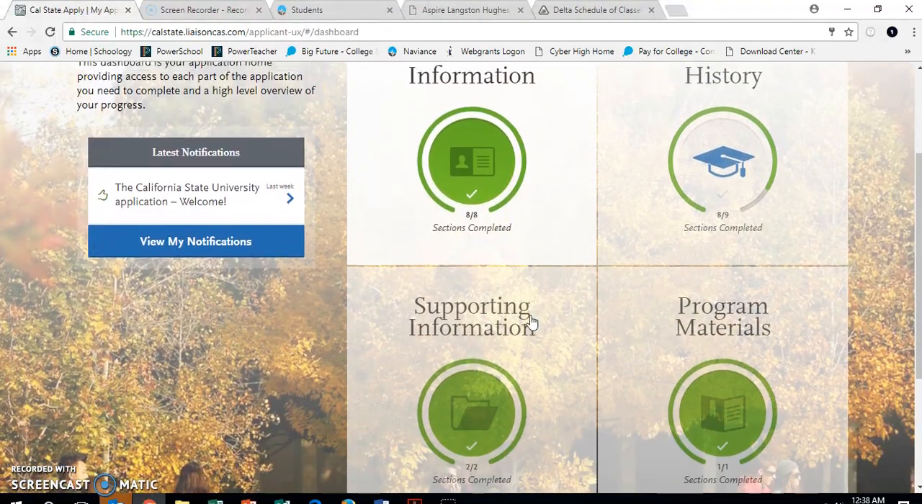
scroll(531, 321, "down", 1)
scroll(531, 321, "up", 3)
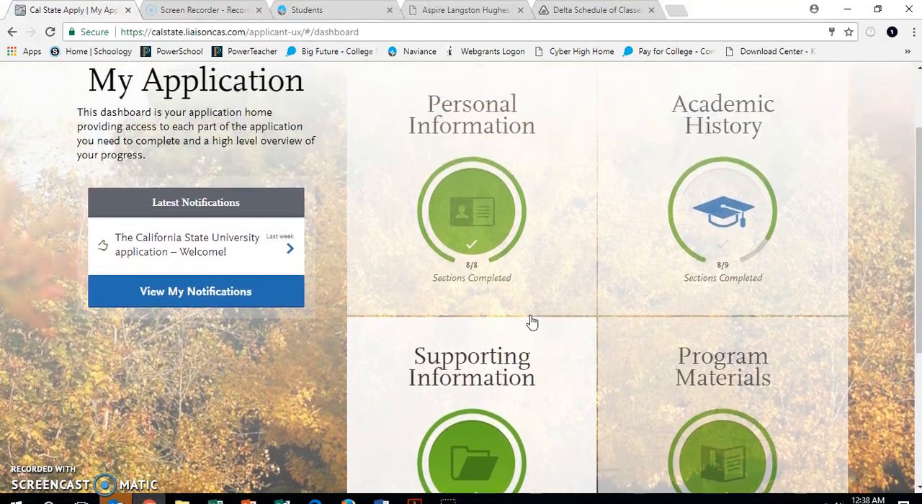
left_click(721, 313)
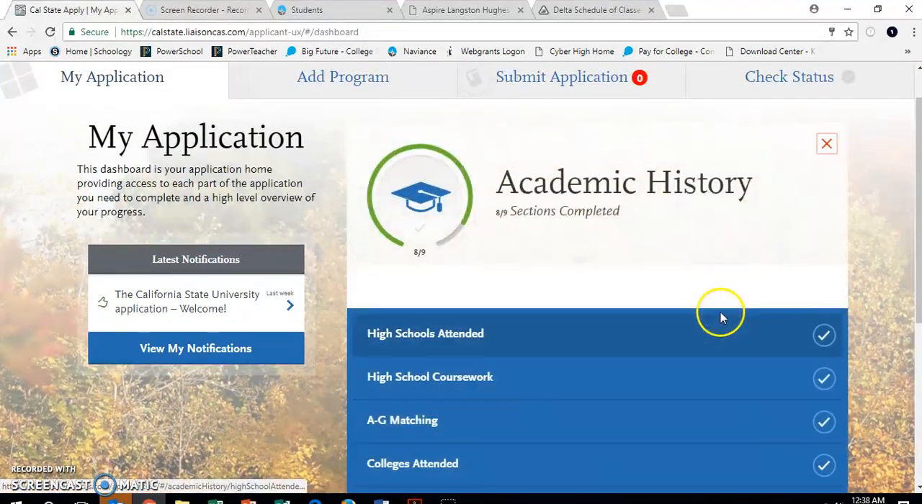
scroll(723, 326, "down", 1)
scroll(720, 325, "down", 3)
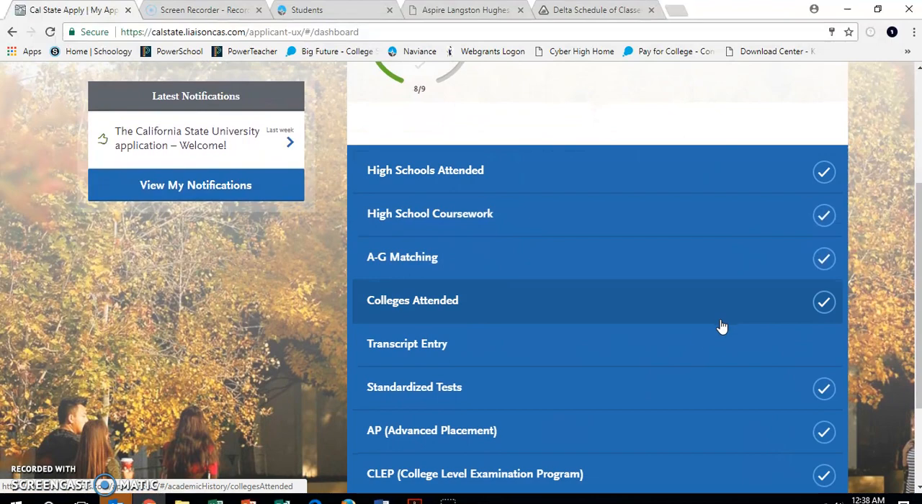
left_click(718, 344)
Open Review & Finalize My Transcripts and start the Transcript Review
scroll(719, 344, "down", 3)
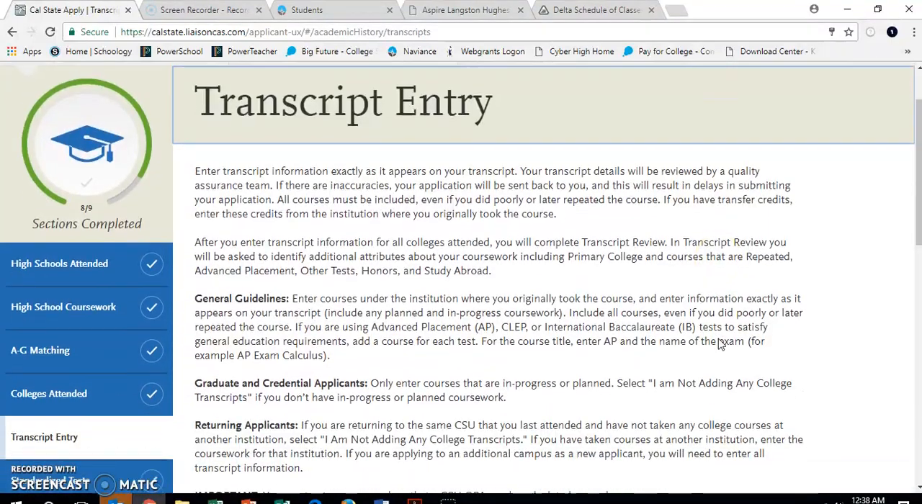
scroll(719, 341, "down", 2)
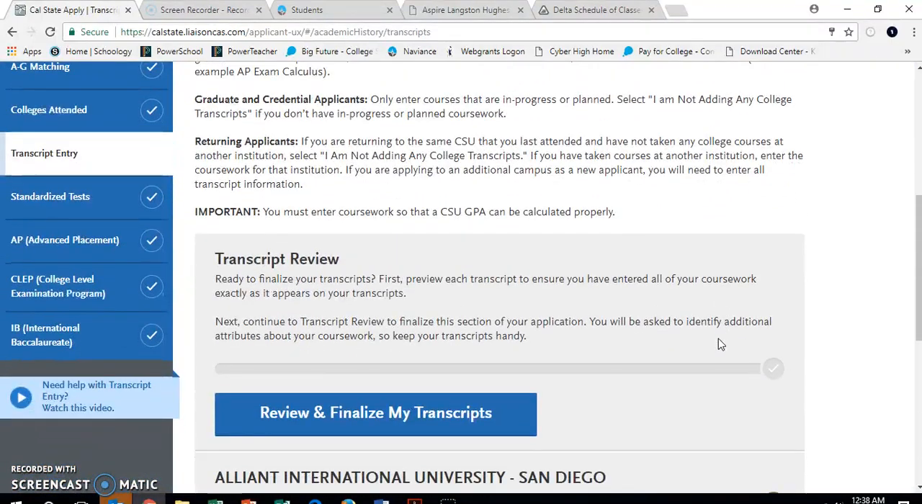
scroll(718, 345, "down", 1)
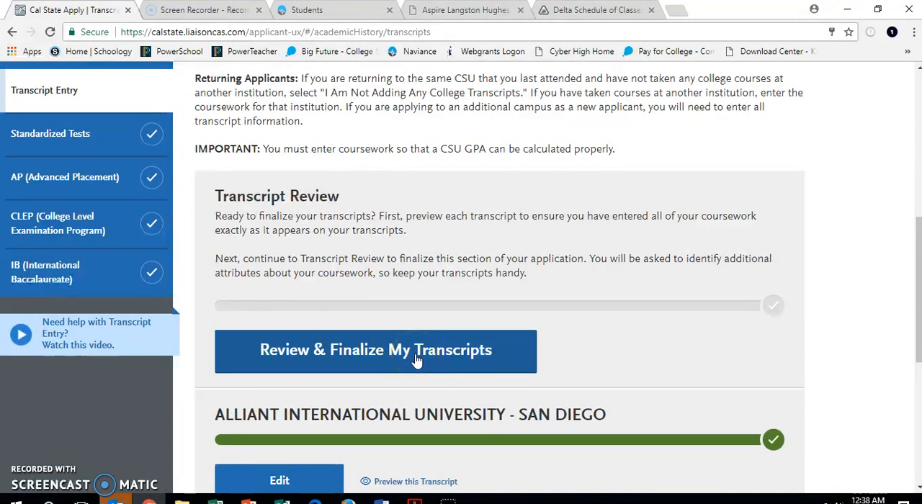
left_click(417, 360)
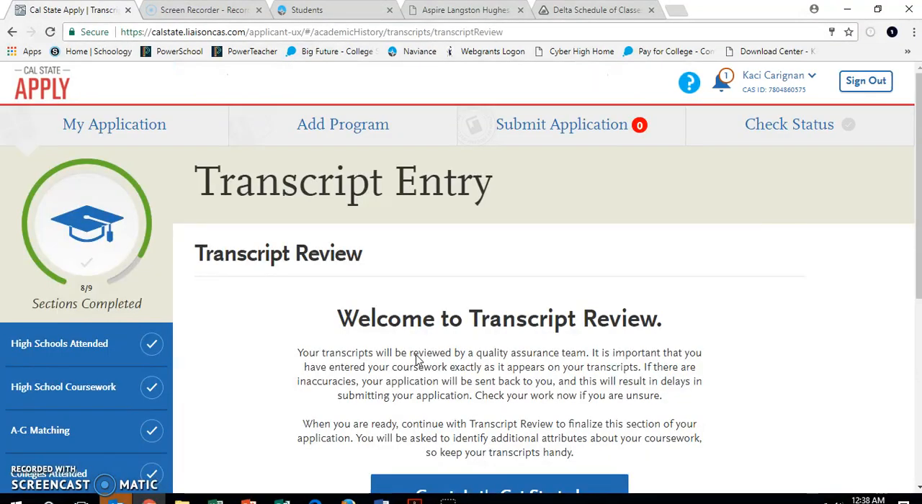
scroll(416, 355, "down", 1)
scroll(416, 355, "down", 1)
left_click(444, 358)
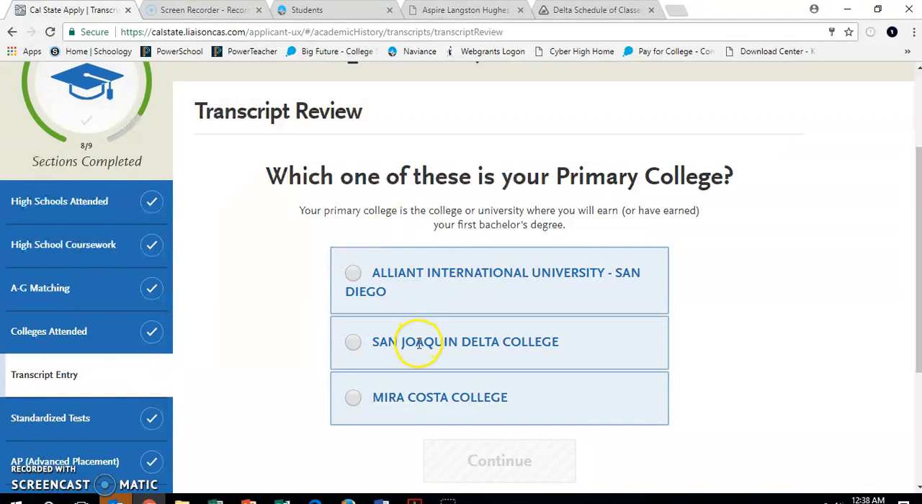
Choose San Joaquin Delta College as primary college and answer No to the remaining review questions, including repeated classes, AP credit, other test credit and study abroad
left_click(356, 344)
left_click(475, 455)
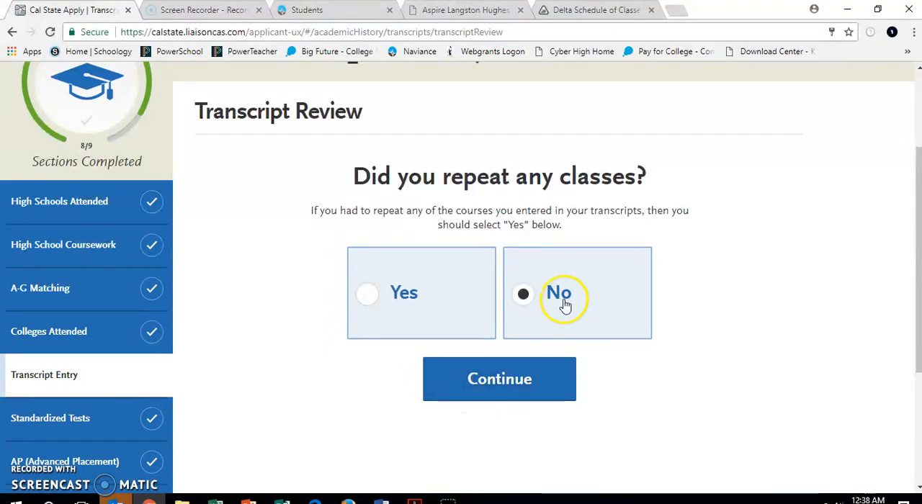
left_click(500, 378)
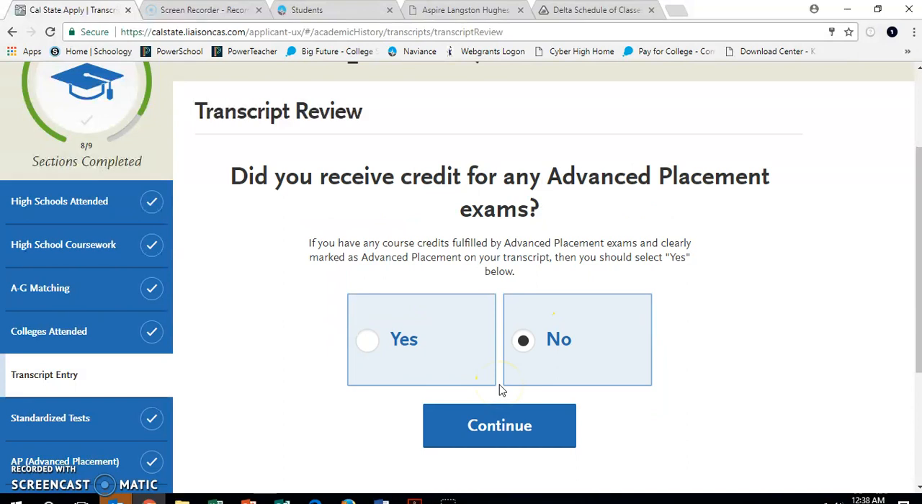
left_click(500, 422)
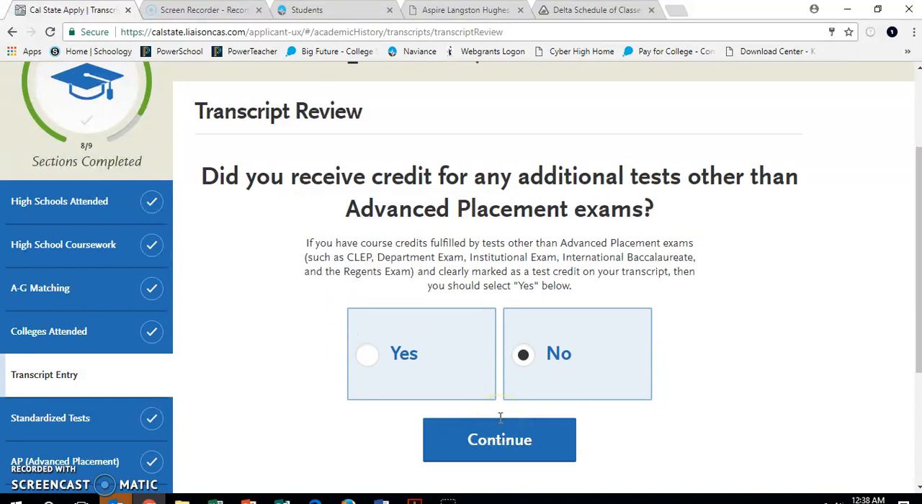
left_click(502, 436)
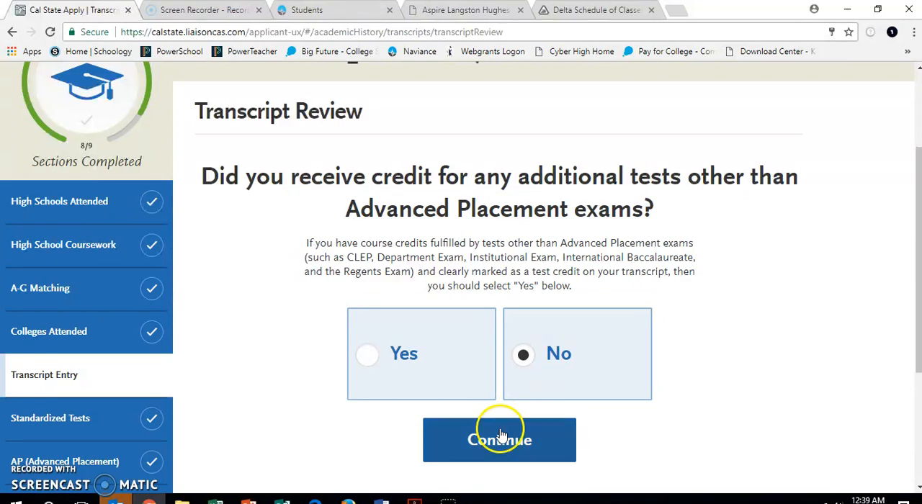
left_click(501, 396)
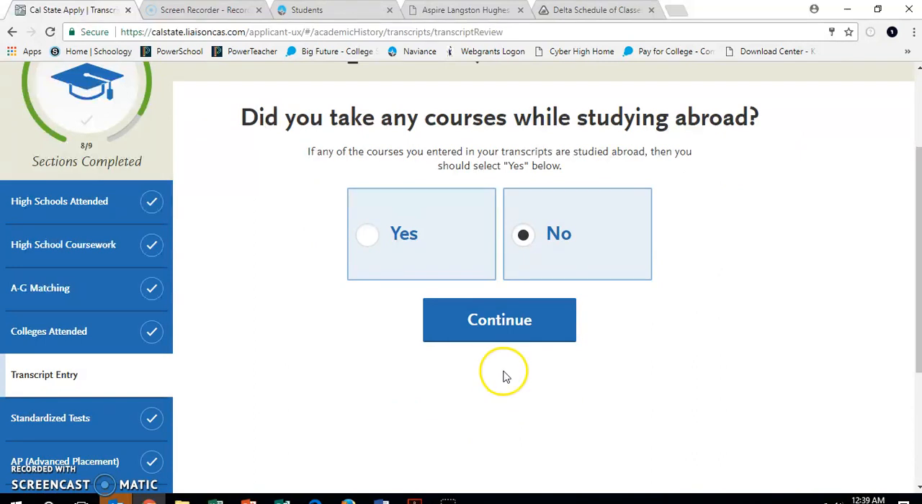
left_click(490, 325)
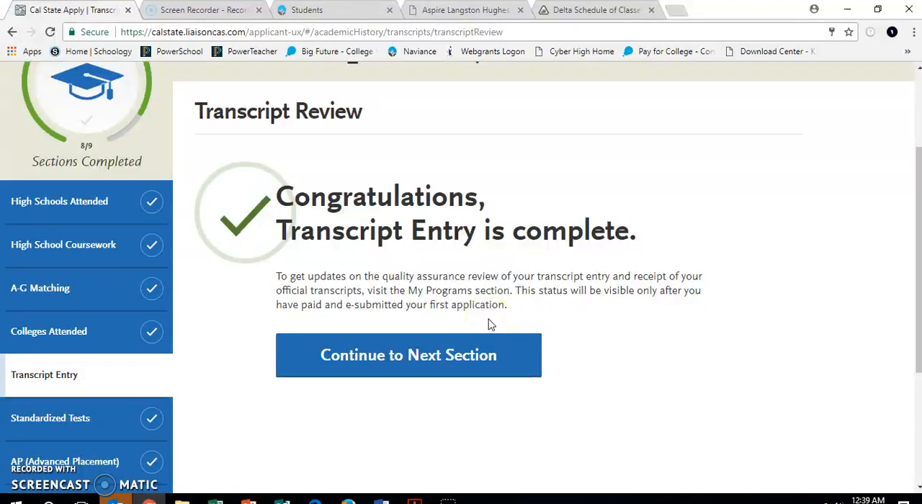
Continue from the completed Transcript Review to the Standardized Tests section and look over its test entries
left_click(461, 352)
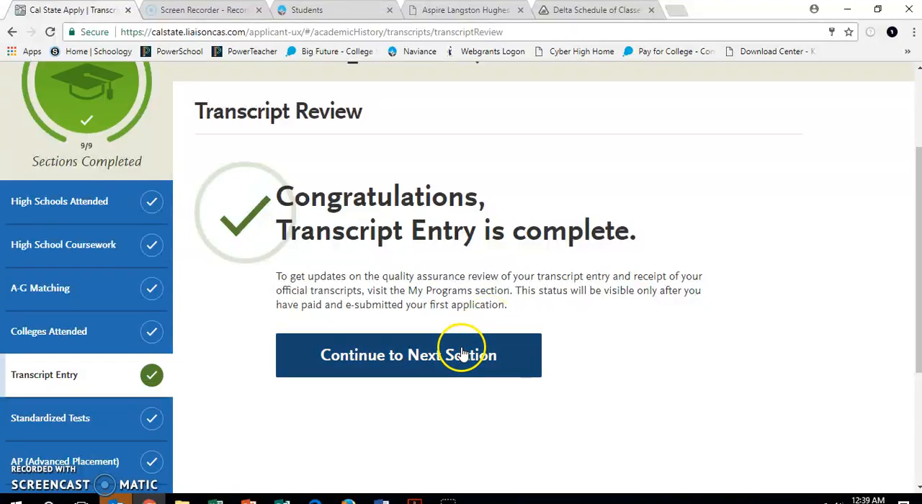
scroll(461, 352, "down", 10)
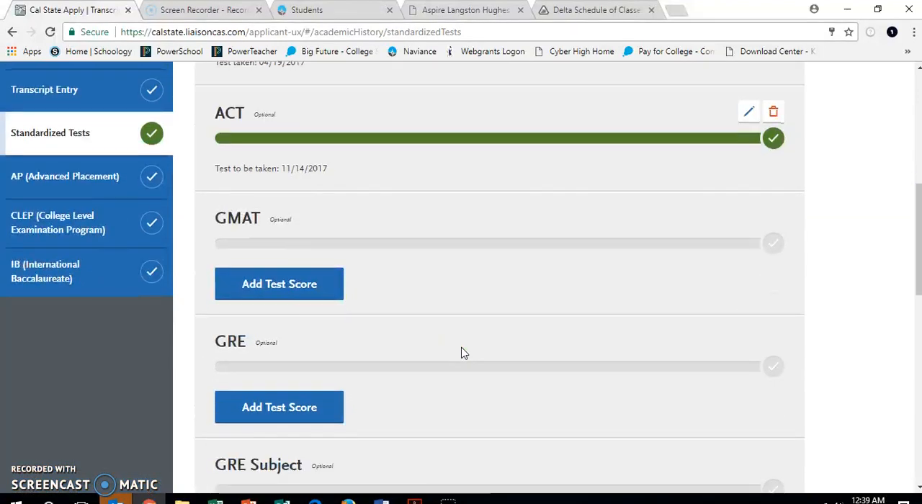
scroll(461, 353, "up", 10)
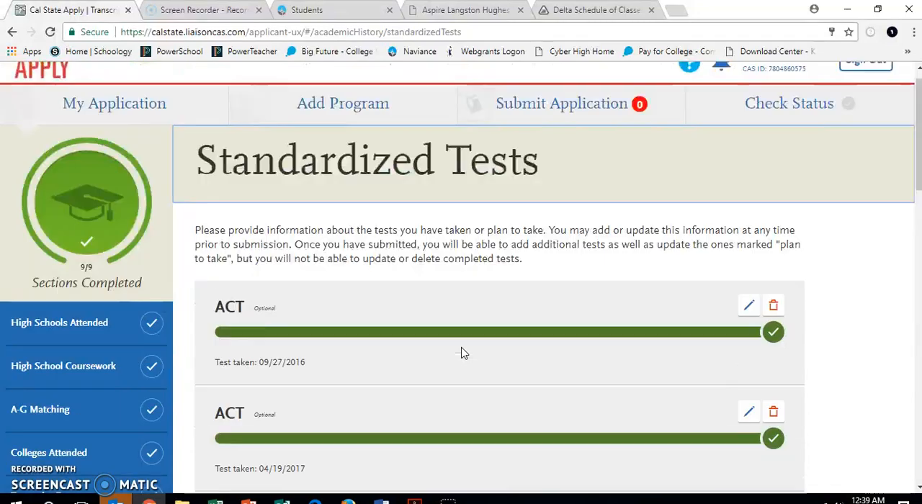
Return to the My Application dashboard, look over its section progress, and open Add Program
left_click(137, 116)
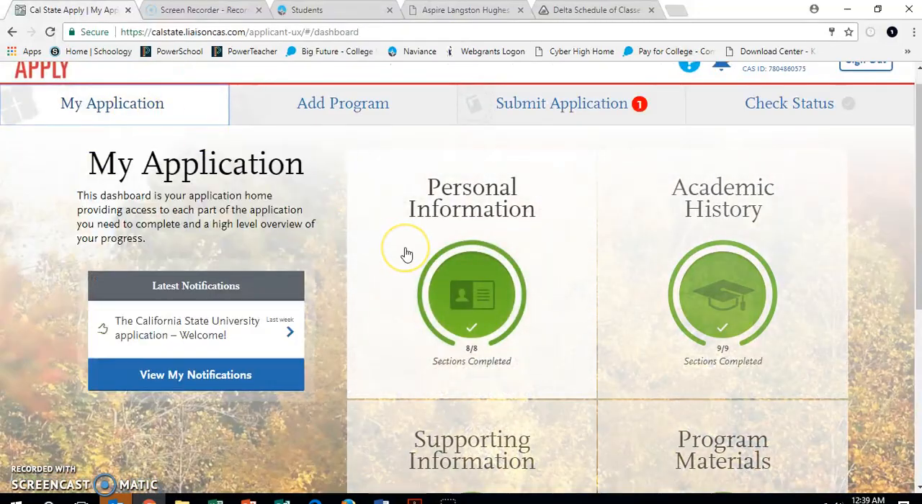
scroll(407, 253, "down", 3)
scroll(407, 254, "up", 4)
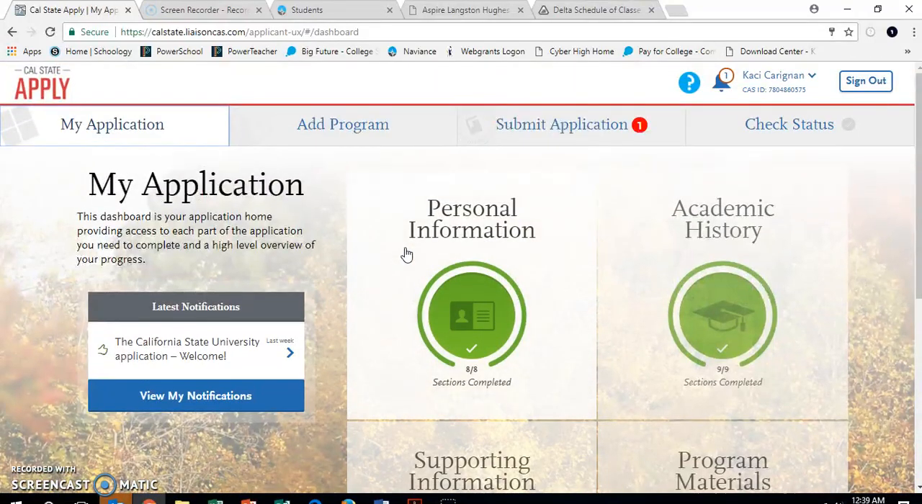
left_click(346, 130)
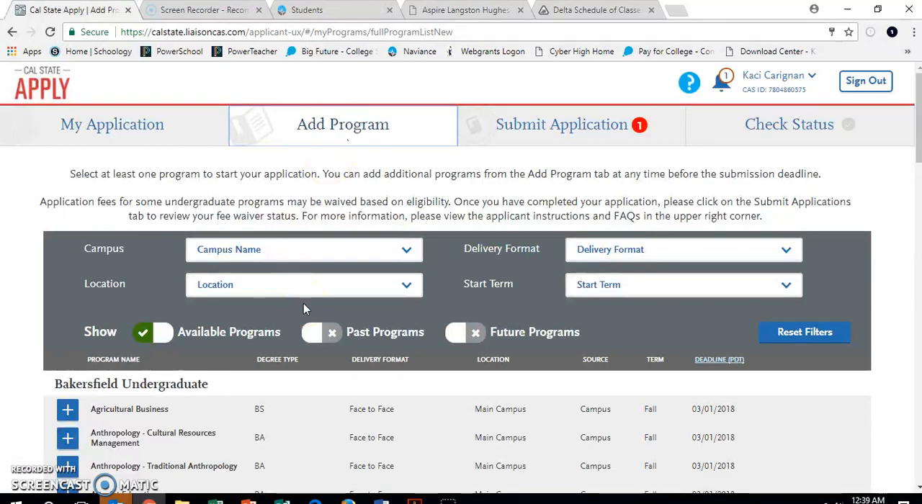
Filter the available programs to the Fresno State campus and the Main Campus location
scroll(304, 304, "down", 1)
left_click(320, 192)
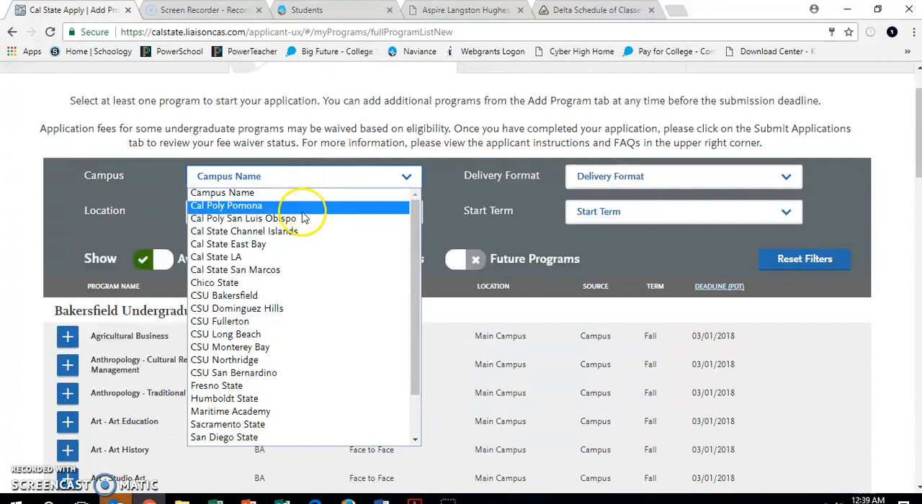
left_click(254, 389)
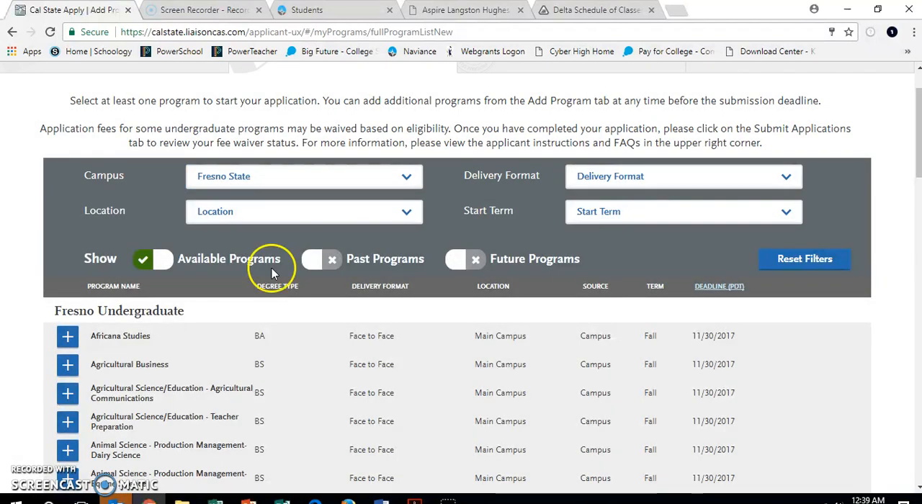
left_click(274, 212)
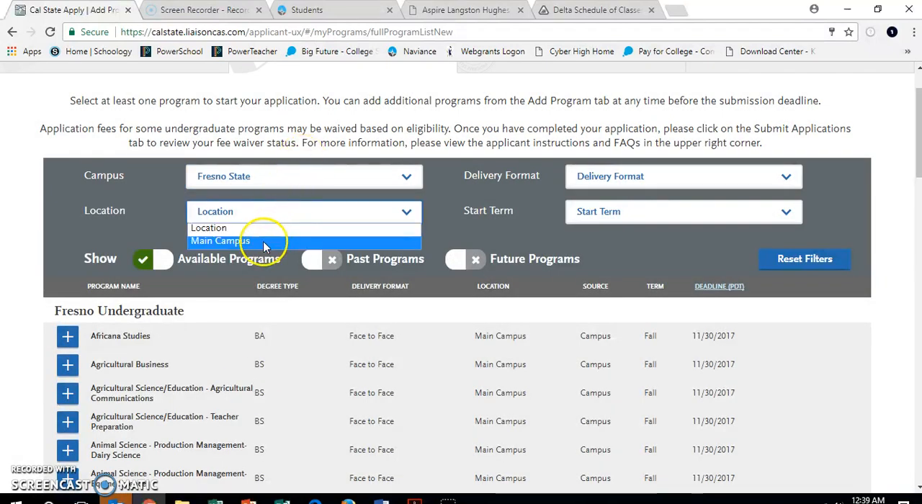
left_click(263, 241)
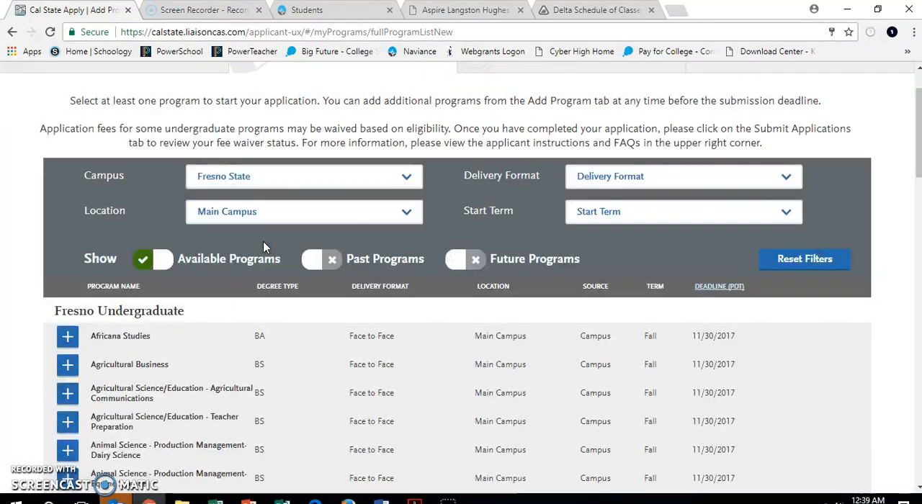
Narrow the Fresno State programs to the Face to Face delivery format and the Fall start term
left_click(639, 179)
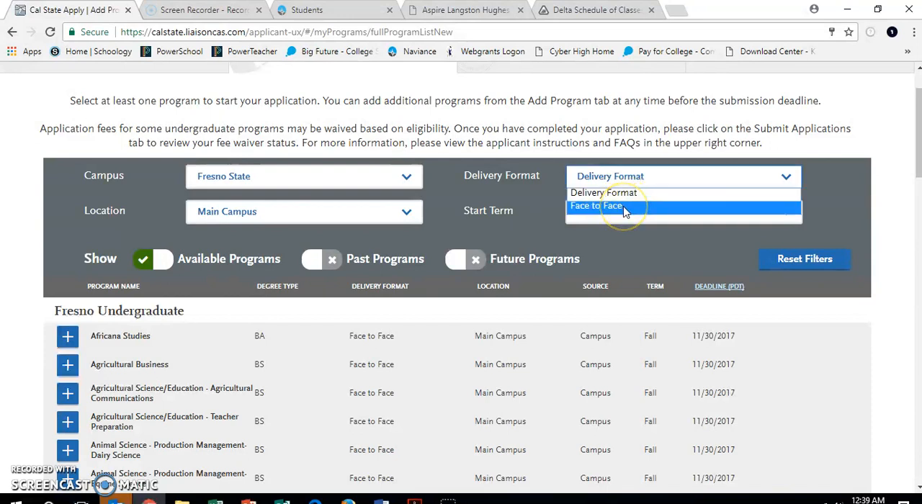
left_click(624, 207)
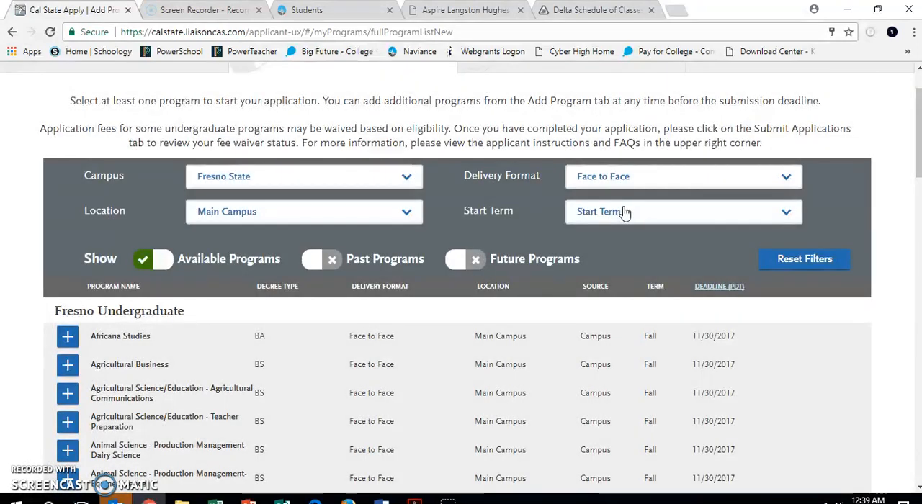
left_click(624, 213)
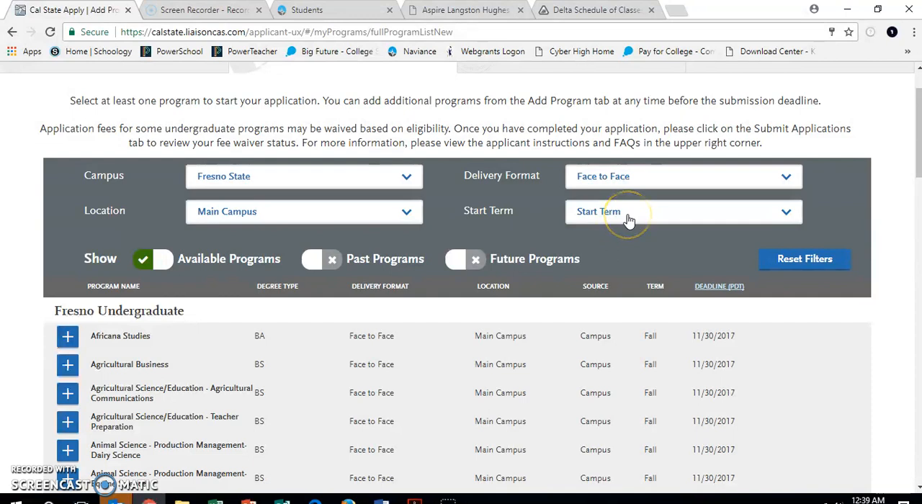
left_click(628, 217)
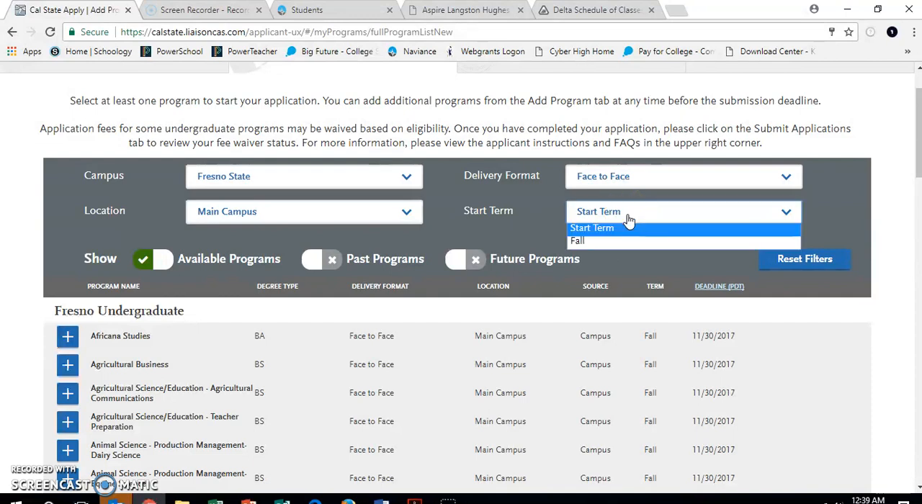
left_click(621, 242)
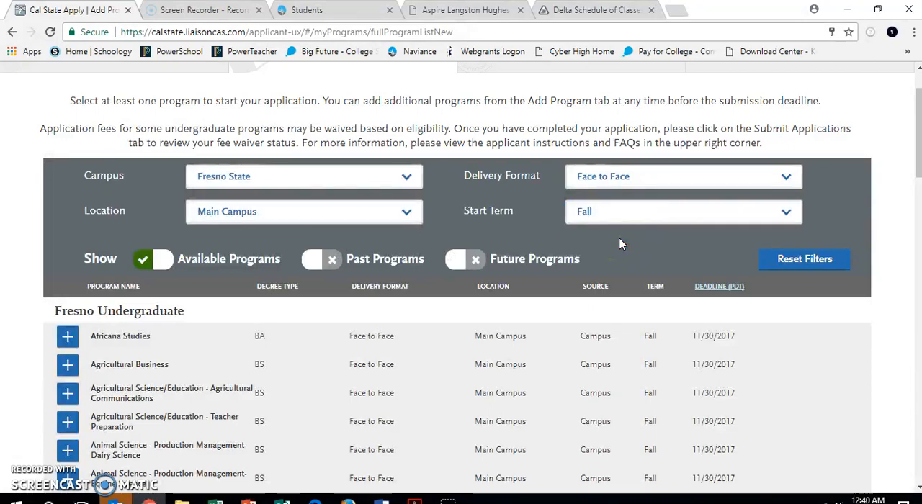
Browse the filtered Fresno State programs across the pages of the list to find a suitable major
scroll(621, 243, "down", 2)
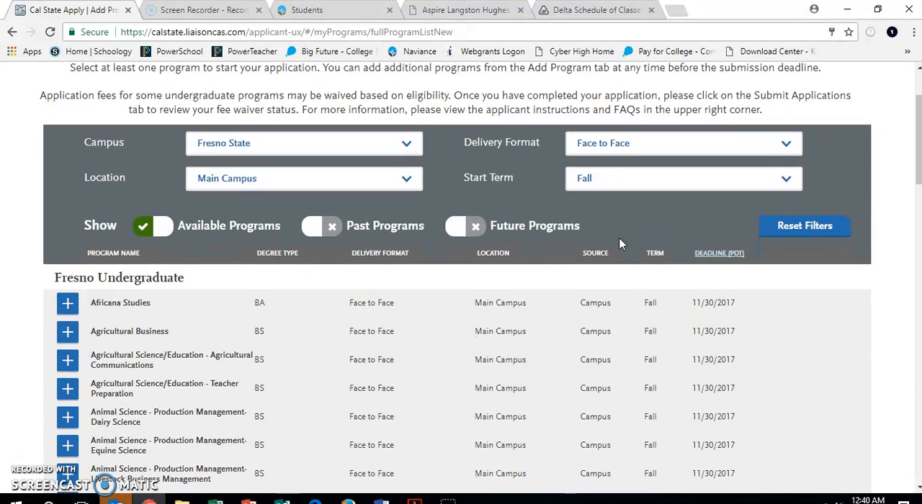
scroll(621, 243, "down", 4)
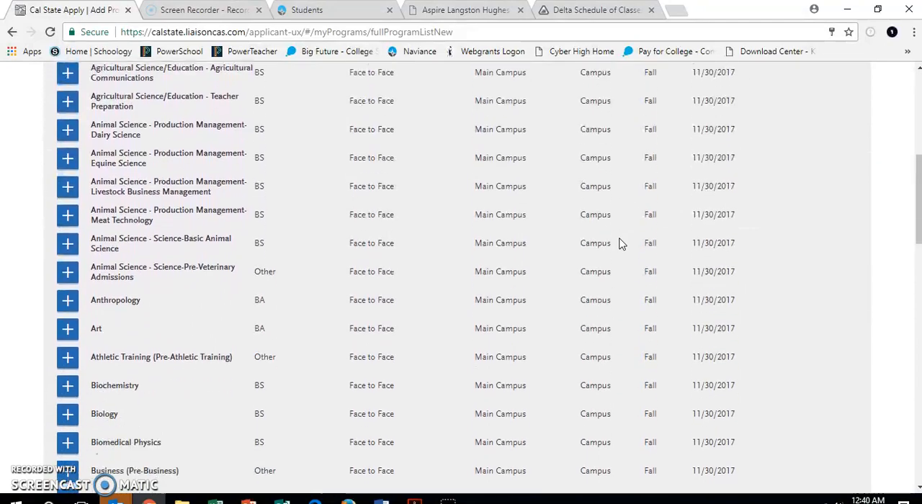
scroll(621, 243, "down", 8)
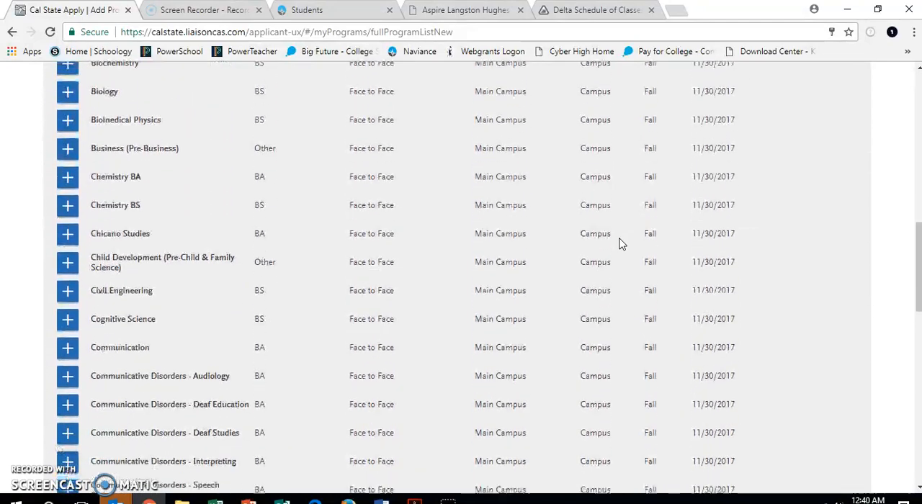
scroll(621, 243, "down", 7)
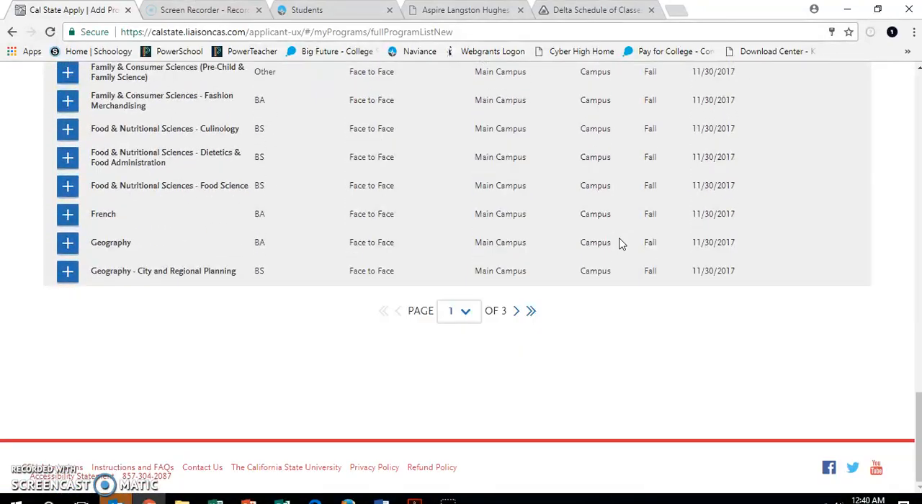
left_click(531, 311)
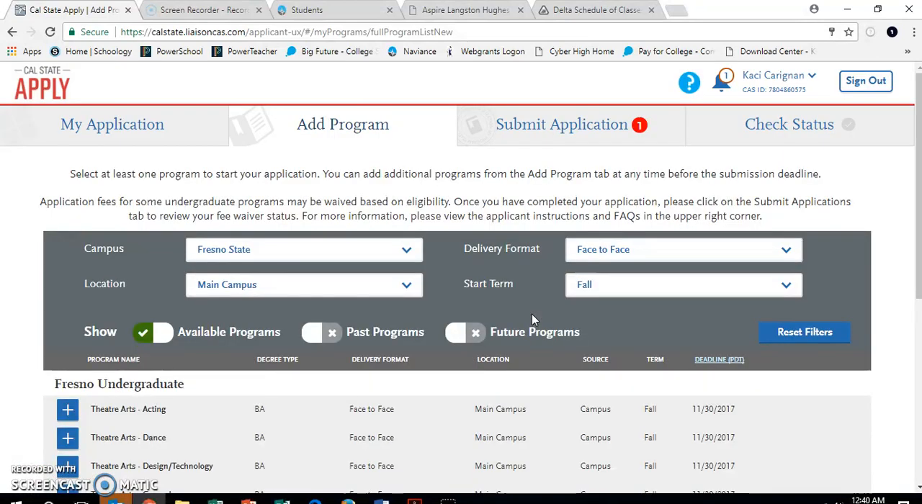
scroll(531, 317, "down", 5)
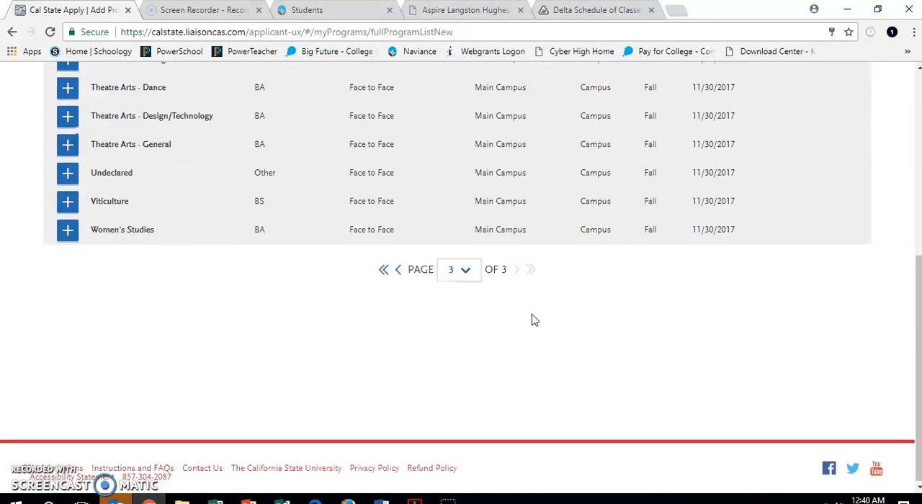
scroll(534, 320, "up", 1)
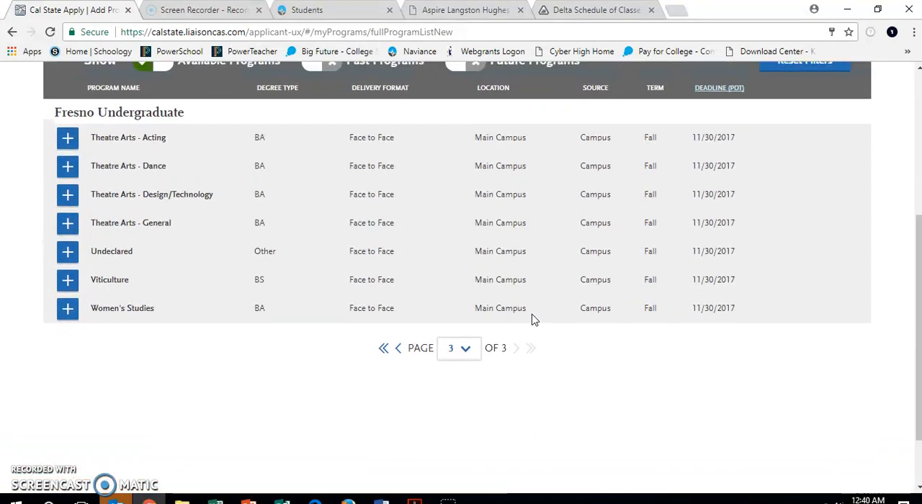
left_click(401, 349)
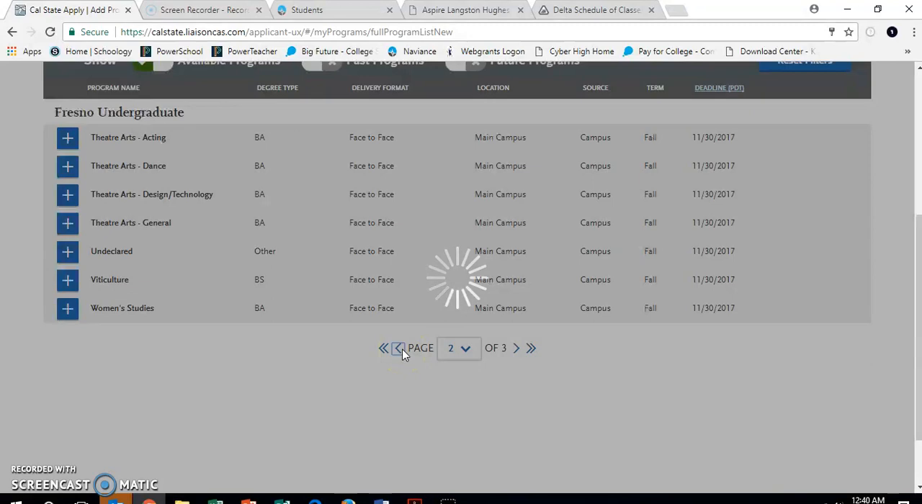
scroll(402, 353, "down", 20)
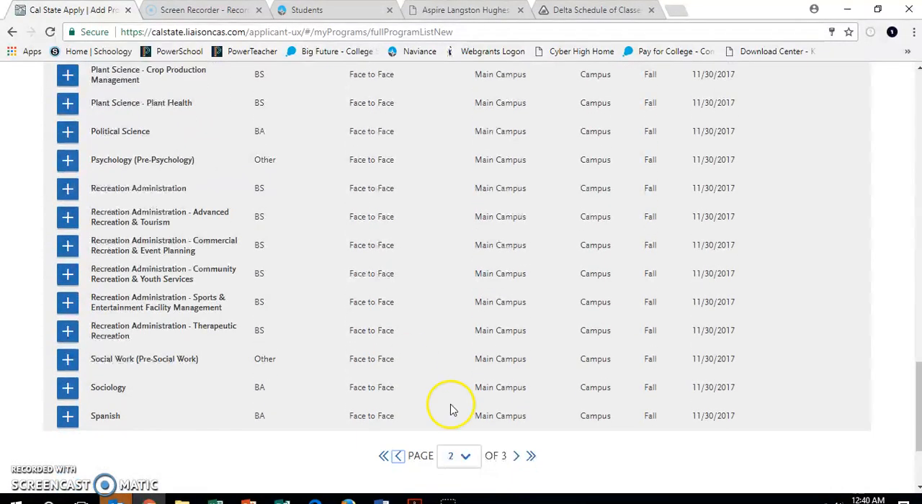
Add the Undeclared program at Fresno Undergraduate from the last page of the list, saving without an alternate program
left_click(519, 457)
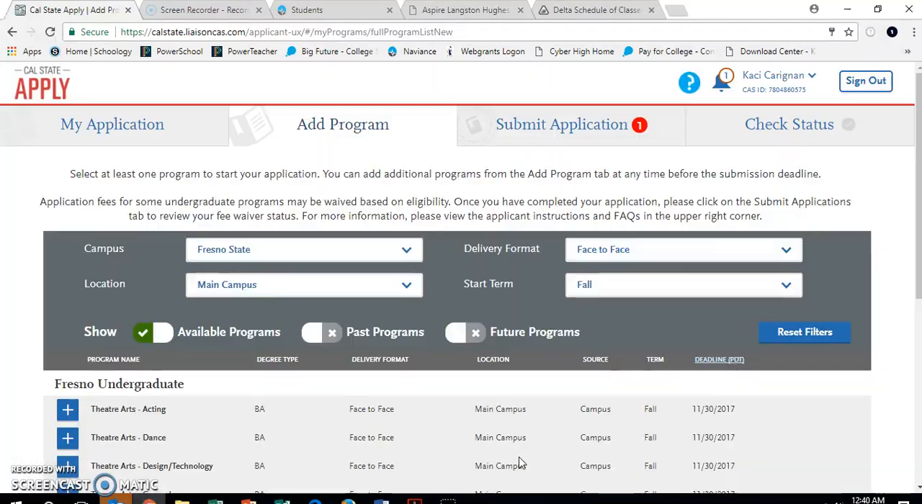
scroll(477, 407, "down", 3)
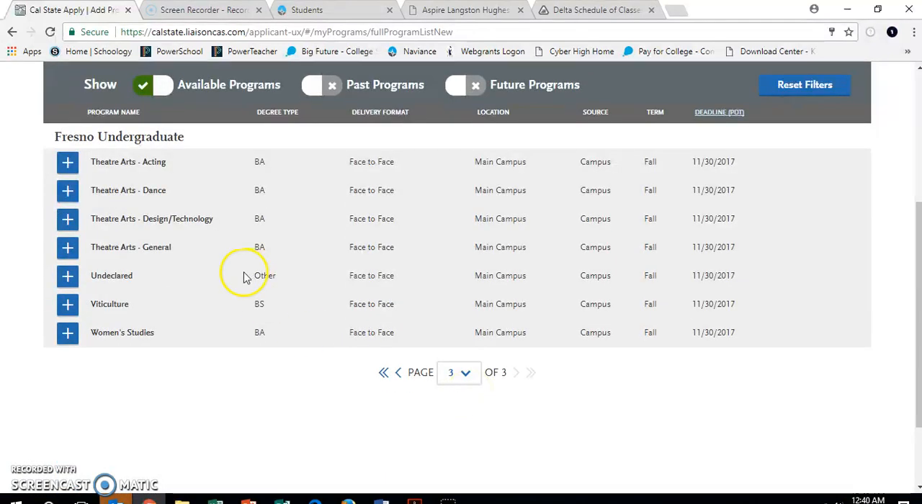
left_click(68, 276)
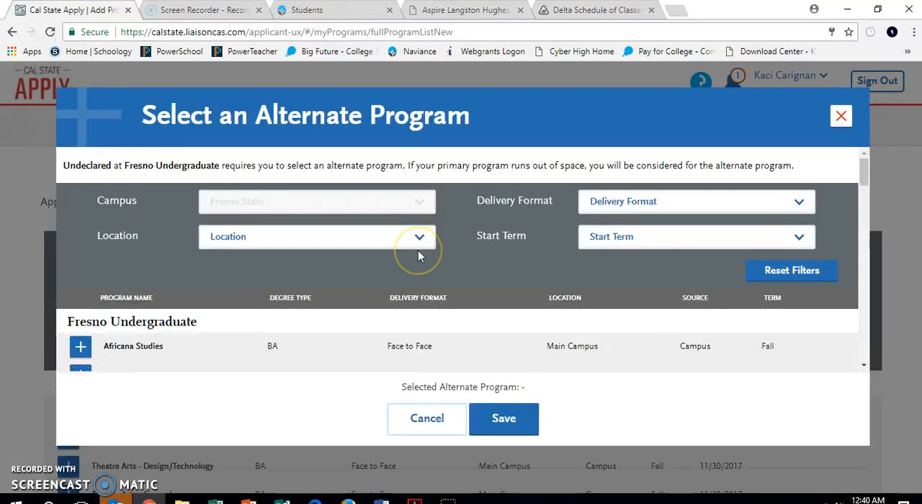
left_click(511, 413)
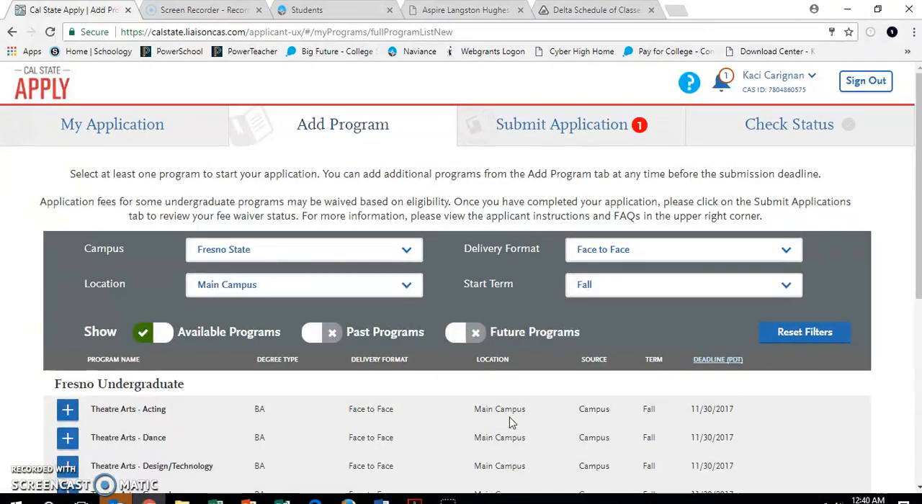
left_click(328, 262)
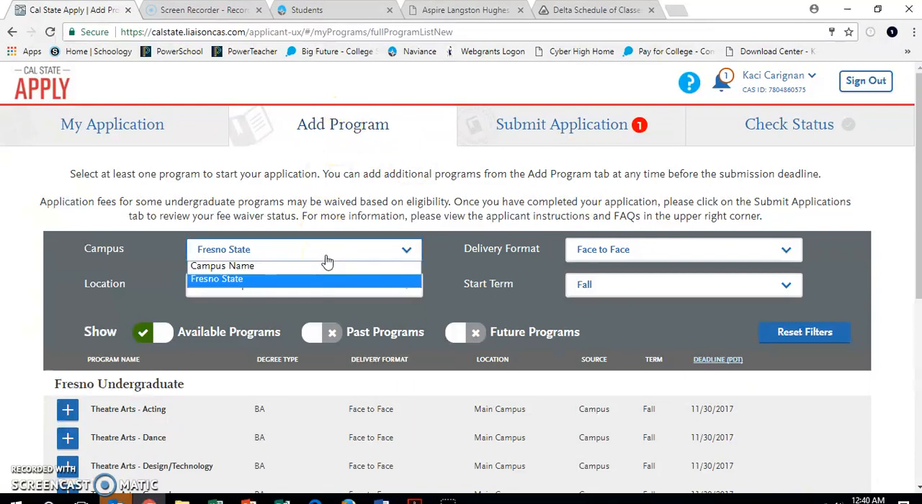
left_click(325, 257)
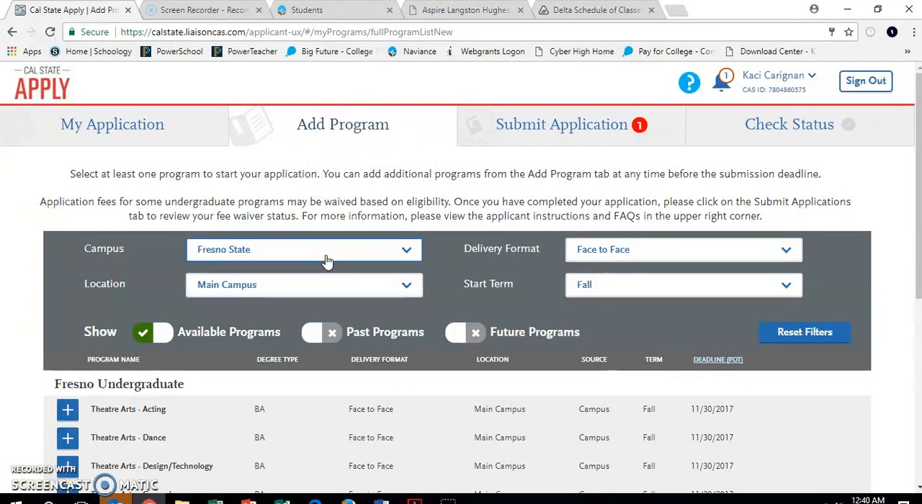
scroll(405, 274, "down", 5)
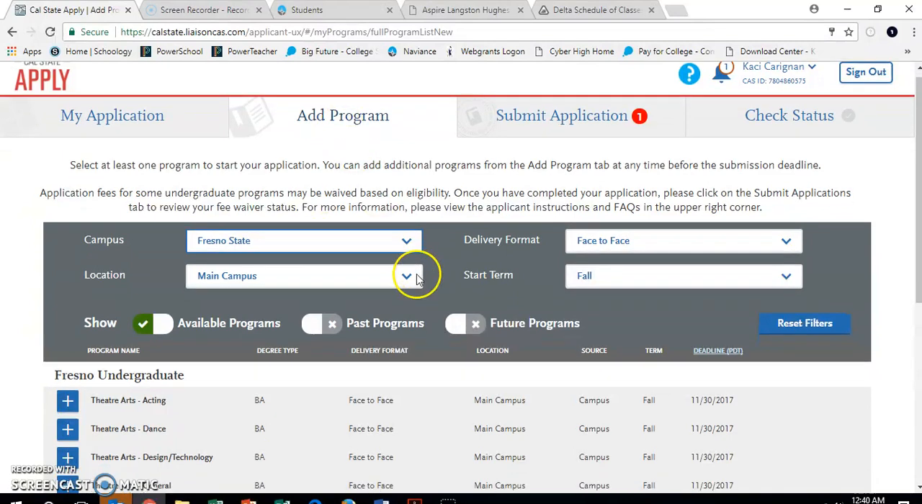
scroll(418, 274, "up", 5)
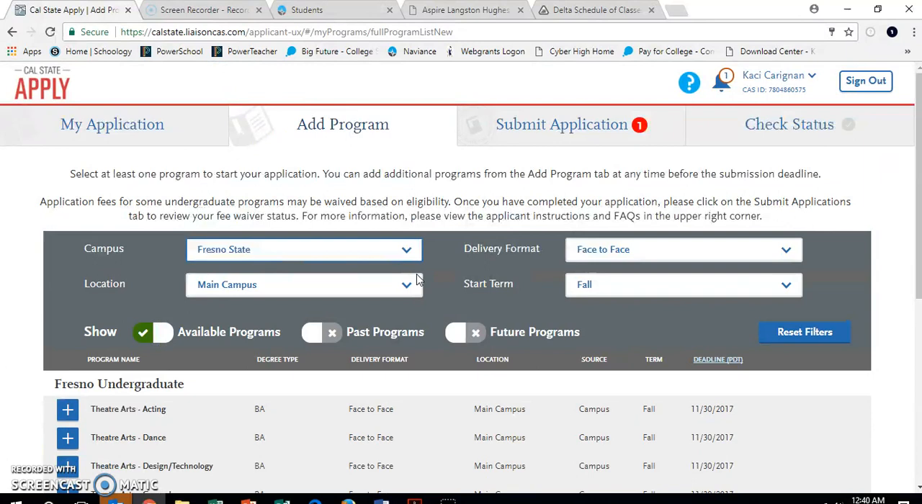
Open Submit Application and review the selected Fresno and San Francisco programs, their fees and submission status
left_click(550, 130)
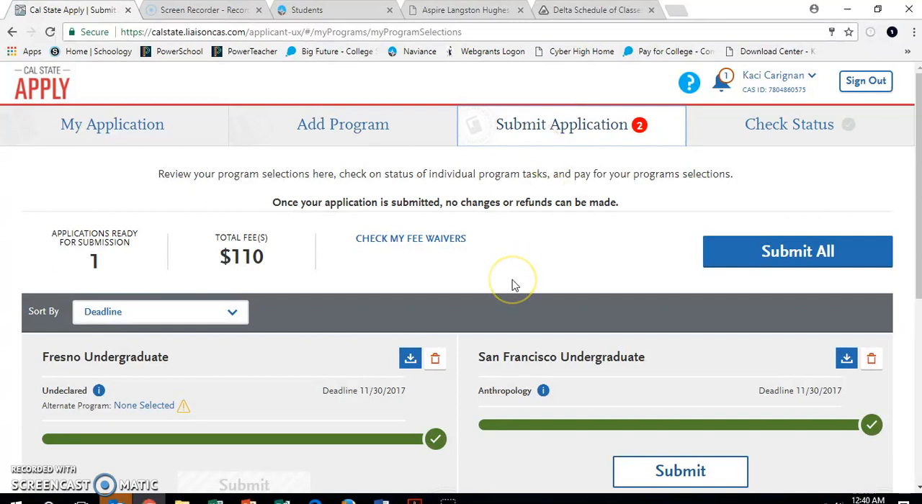
scroll(513, 285, "down", 1)
scroll(513, 281, "down", 2)
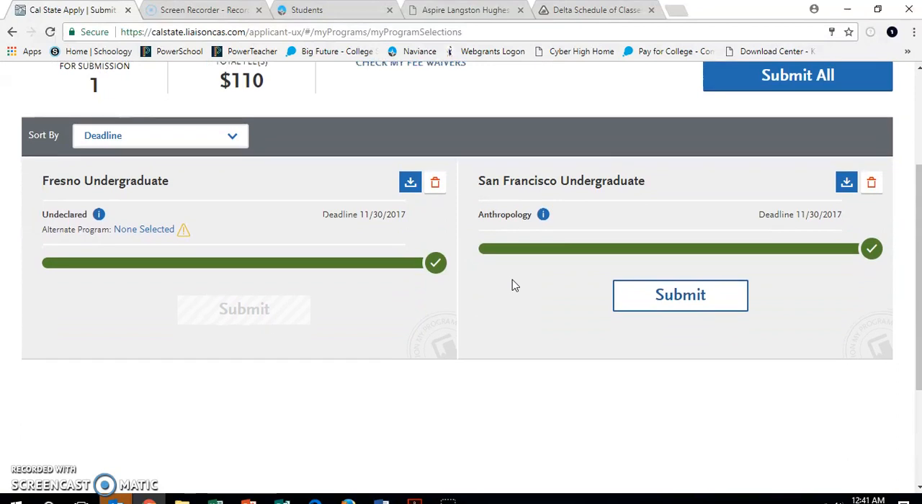
scroll(512, 286, "up", 2)
Return to Add Program and filter the programs to the Humboldt State campus and the Main Campus location
left_click(369, 124)
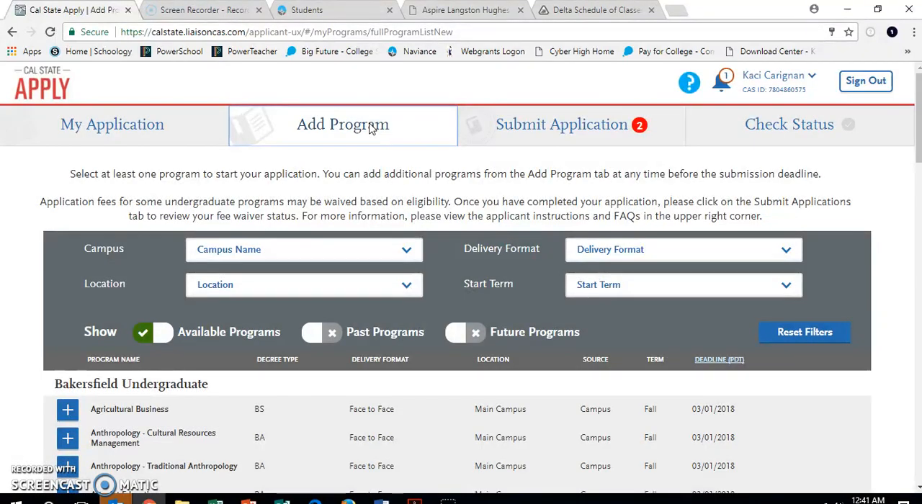
left_click(315, 258)
left_click(290, 210)
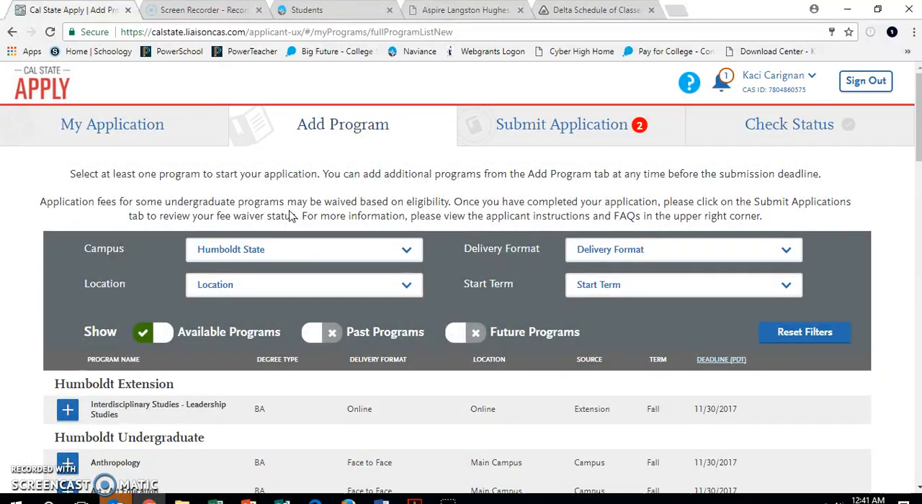
left_click(273, 288)
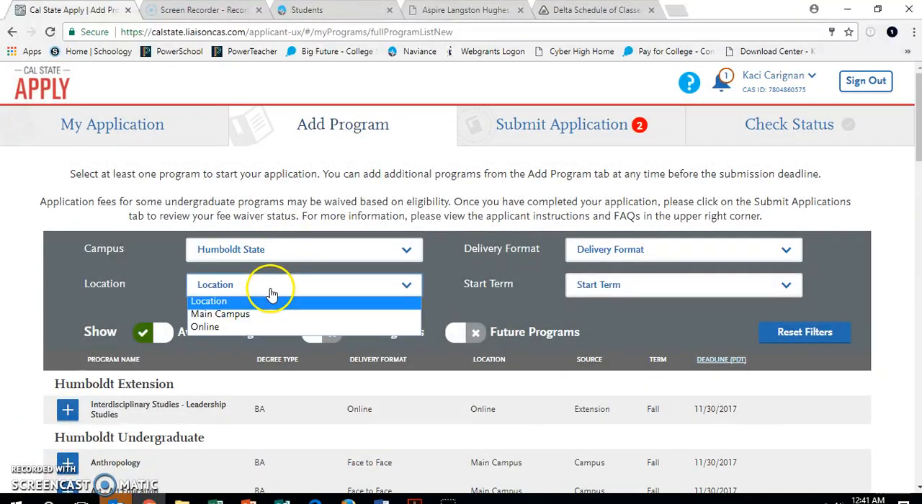
left_click(261, 313)
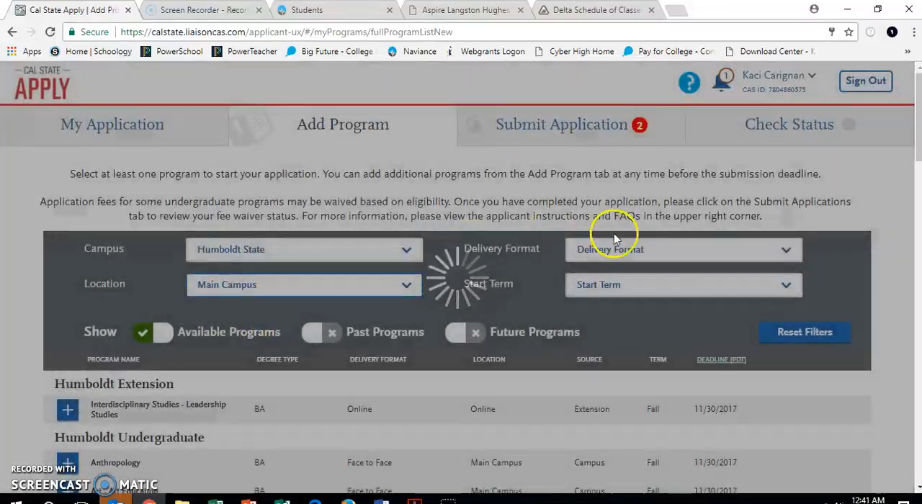
Narrow the Humboldt State programs to Face to Face delivery and the Fall start term, and look through the list
left_click(627, 250)
left_click(628, 281)
left_click(626, 288)
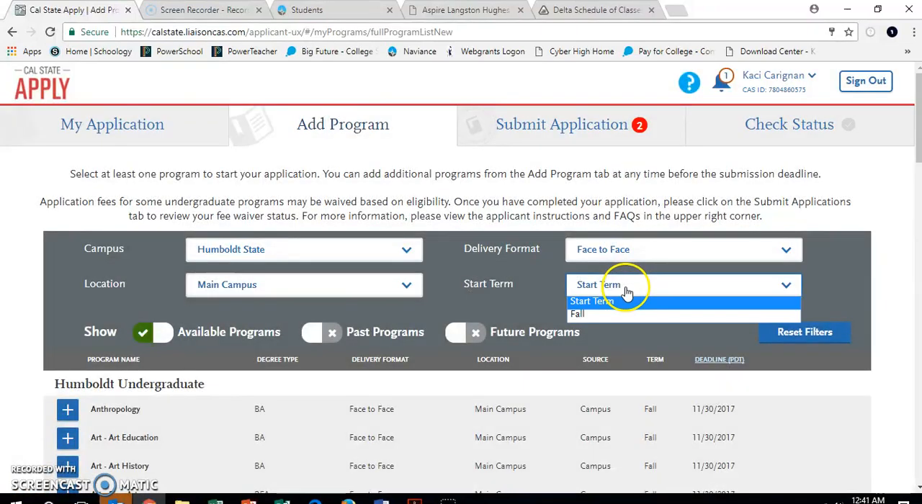
left_click(616, 313)
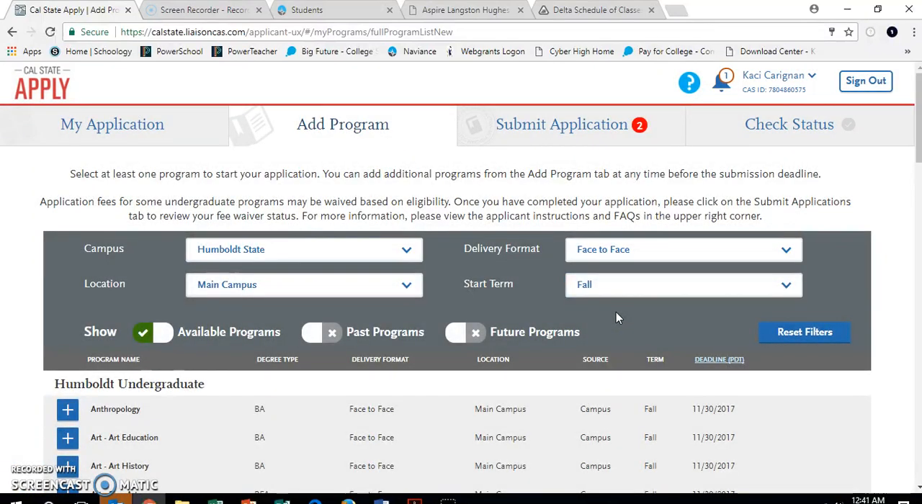
scroll(616, 313, "down", 10)
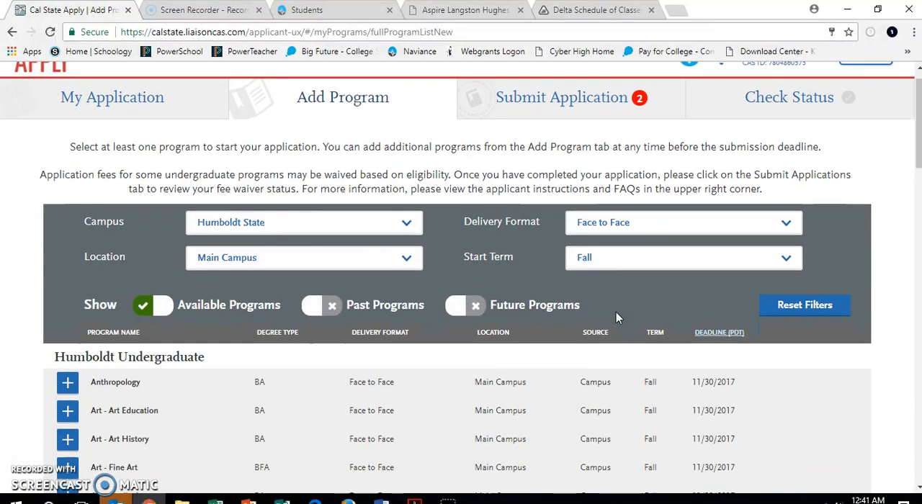
scroll(617, 317, "down", 8)
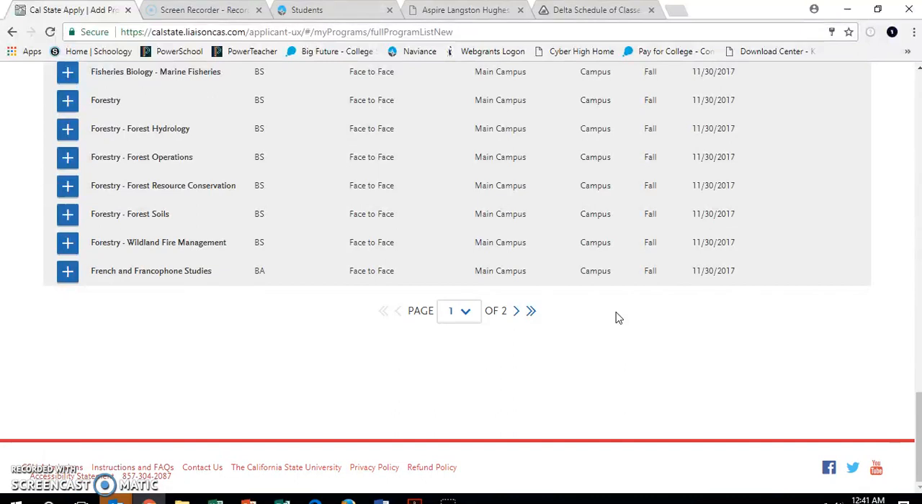
scroll(616, 313, "up", 20)
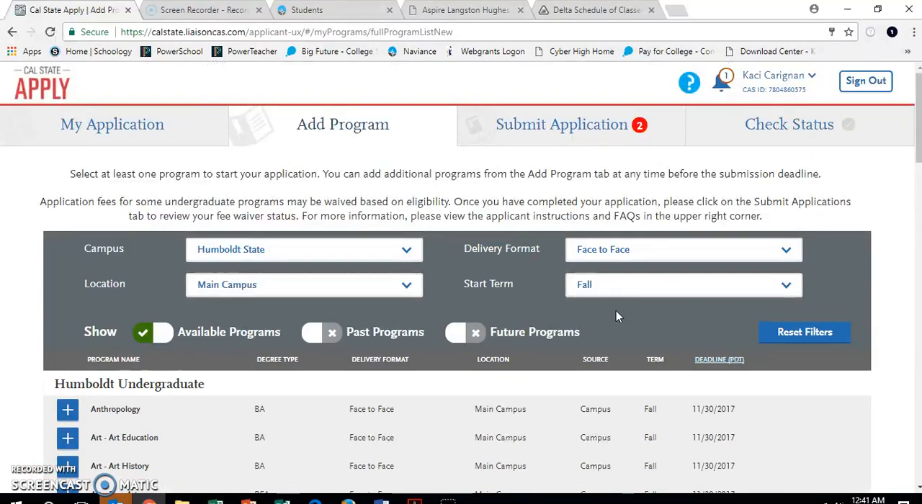
Open Submit Application and check which campus programs are currently selected
left_click(554, 129)
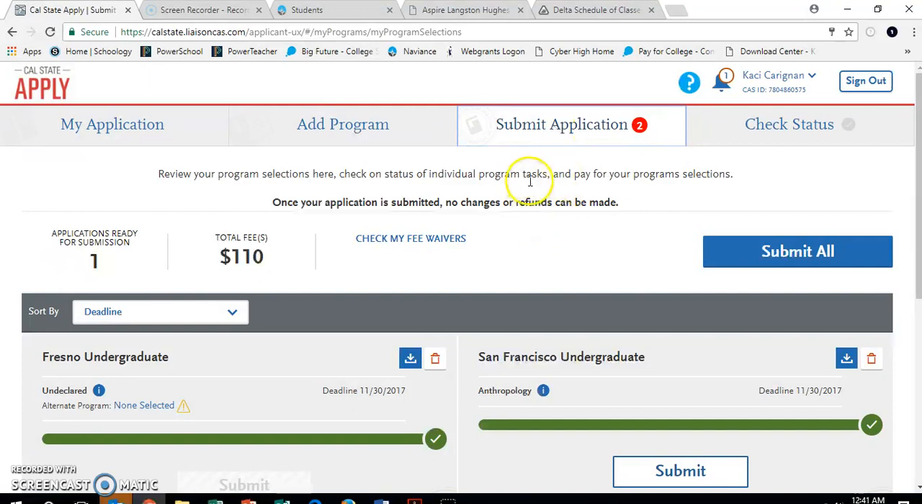
scroll(488, 242, "down", 5)
scroll(488, 242, "up", 5)
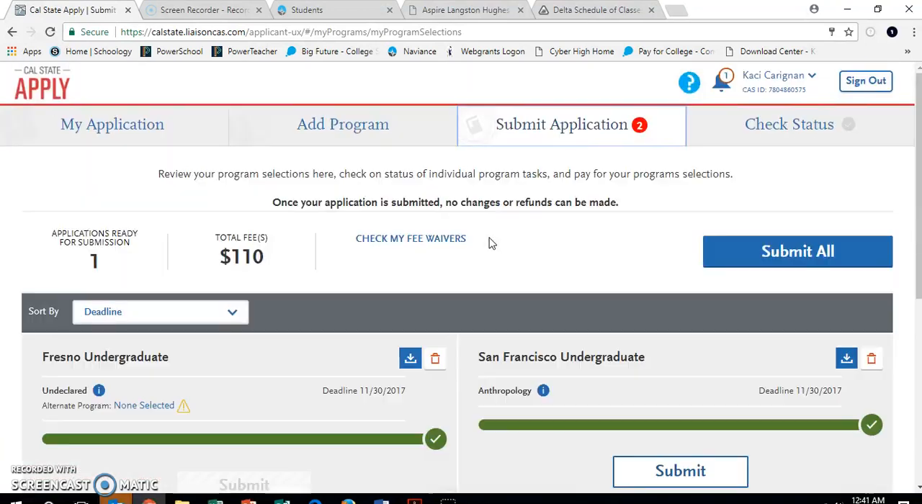
Return to Add Program and filter by Humboldt State, Main Campus, Face to Face delivery and Fall start term
left_click(348, 123)
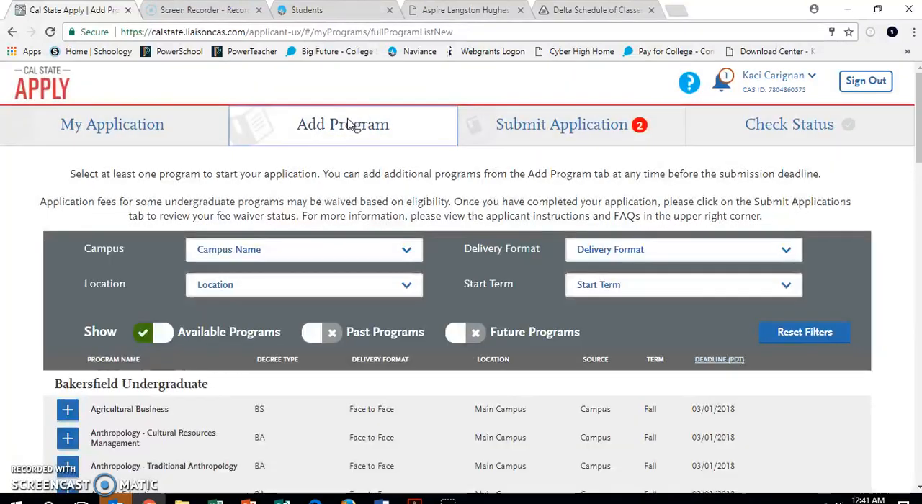
left_click(298, 253)
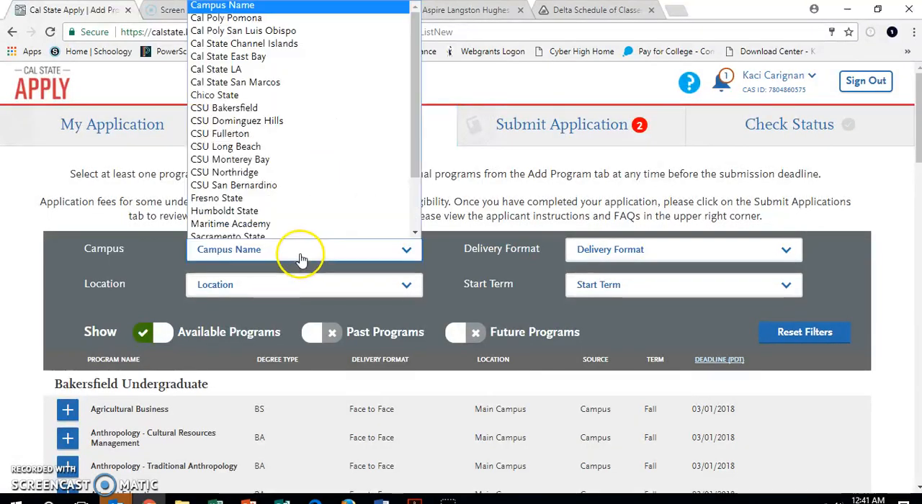
left_click(288, 210)
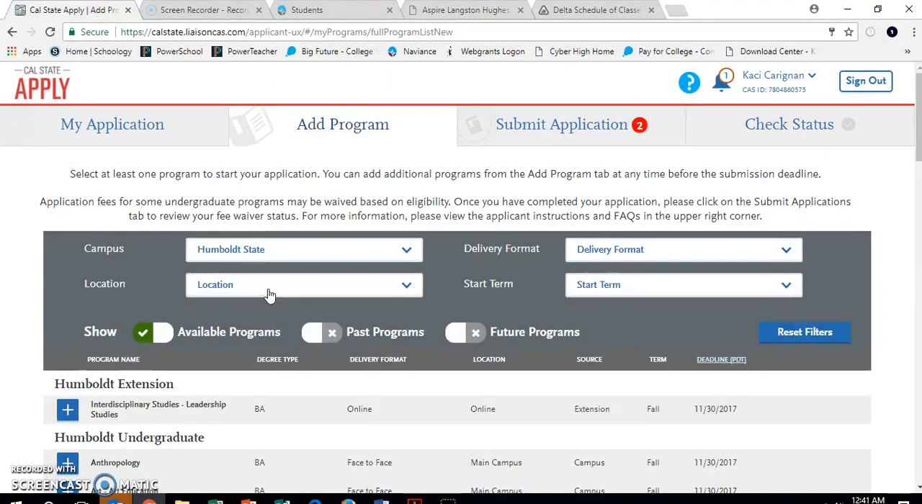
left_click(268, 292)
left_click(257, 313)
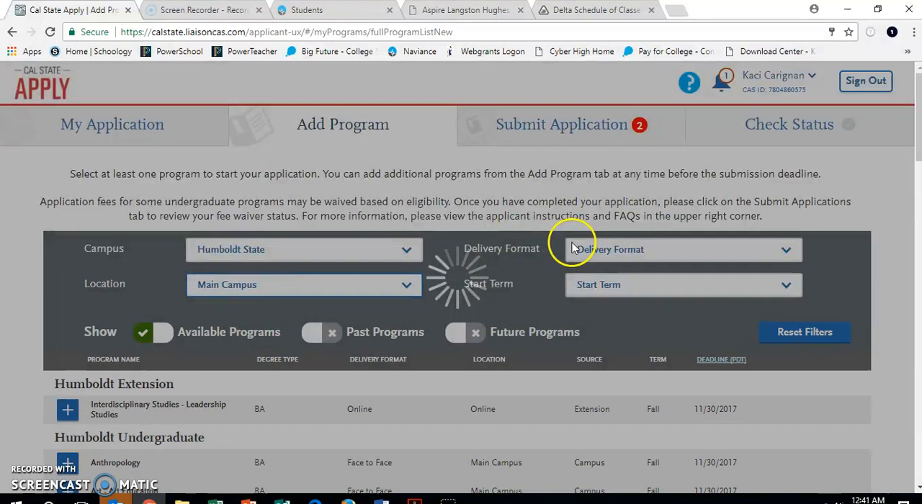
left_click(603, 252)
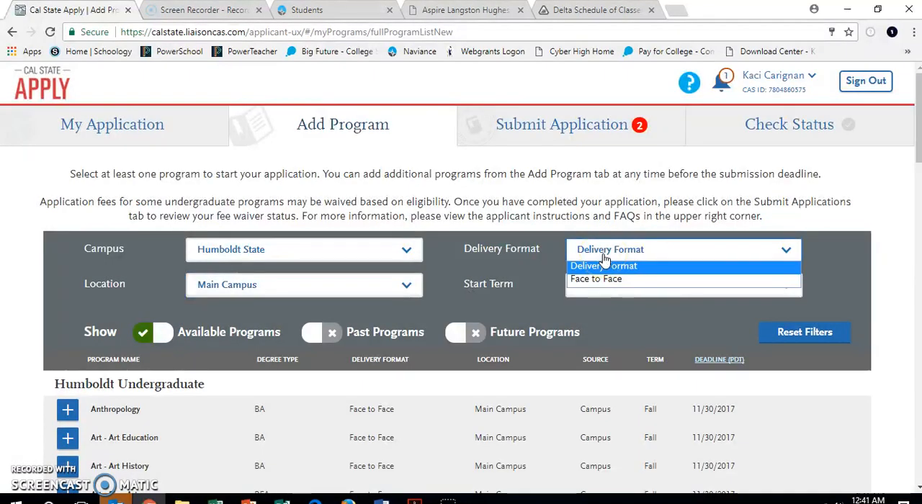
left_click(598, 279)
left_click(600, 285)
left_click(595, 314)
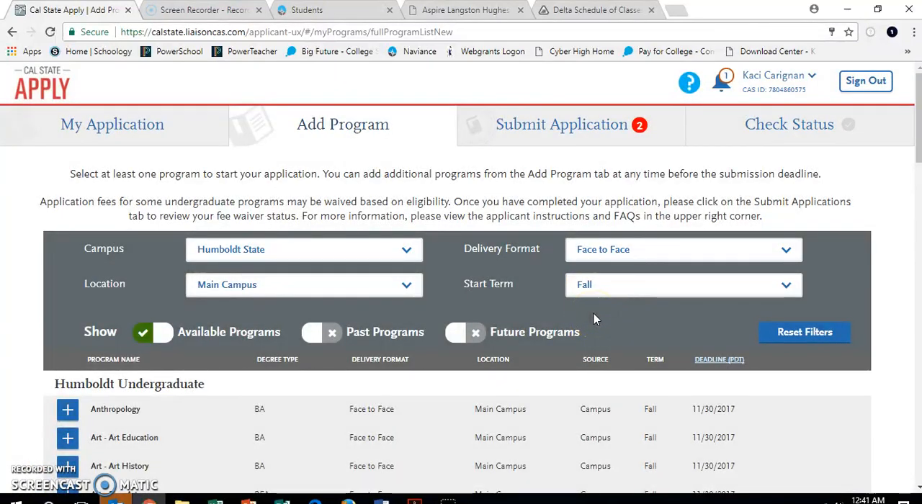
Add the Undeclared program at Humboldt Undergraduate from the second page of the filtered list
scroll(593, 314, "down", 20)
scroll(595, 319, "up", 1)
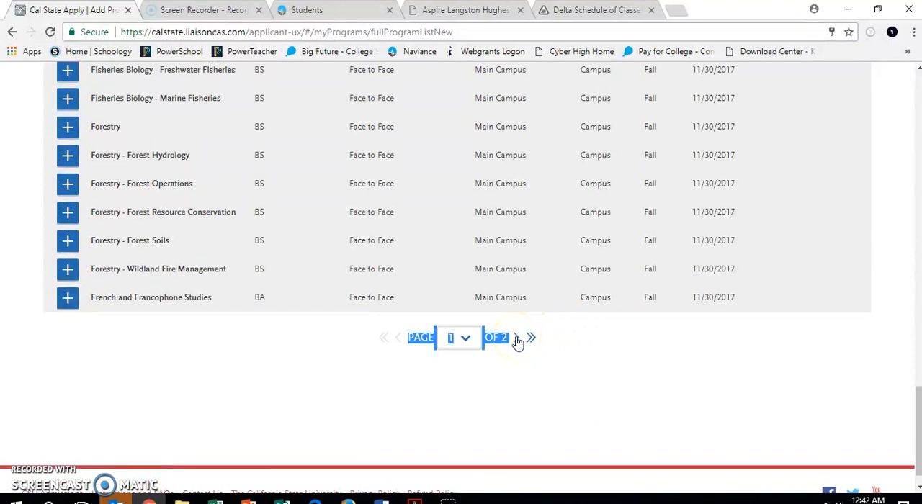
left_click(521, 339)
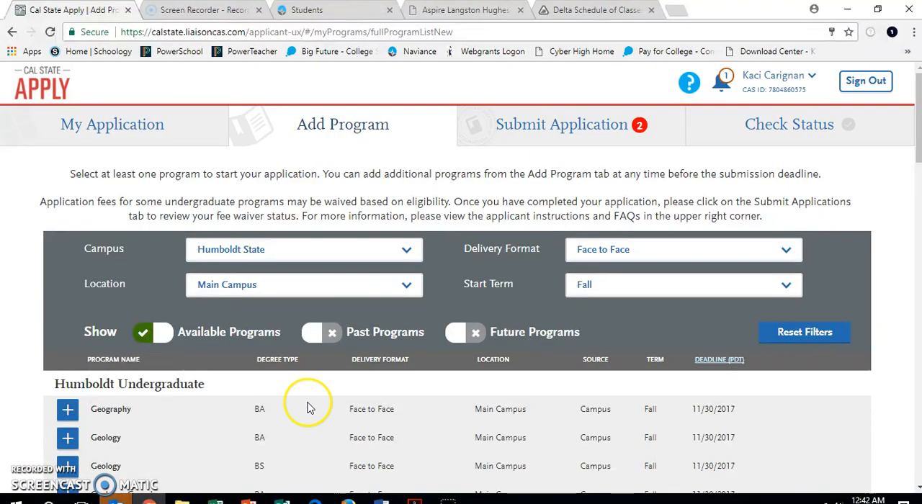
scroll(310, 408, "down", 1)
scroll(308, 408, "down", 8)
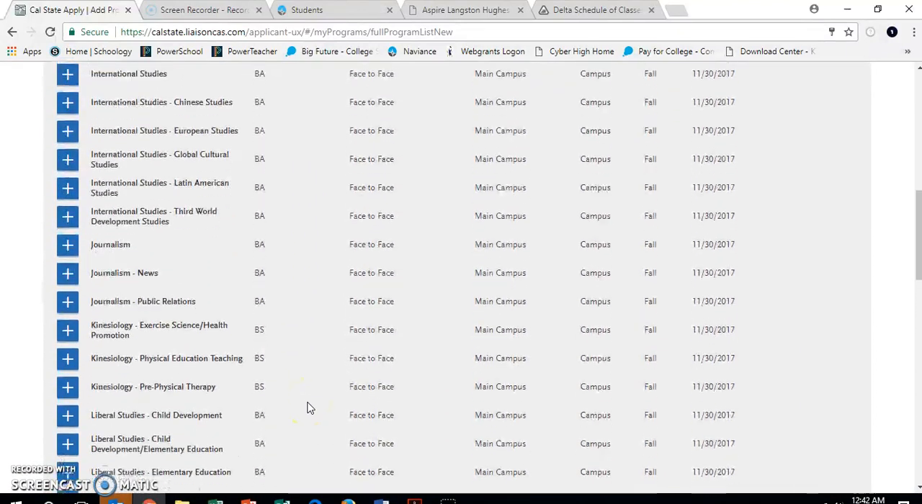
scroll(308, 408, "down", 8)
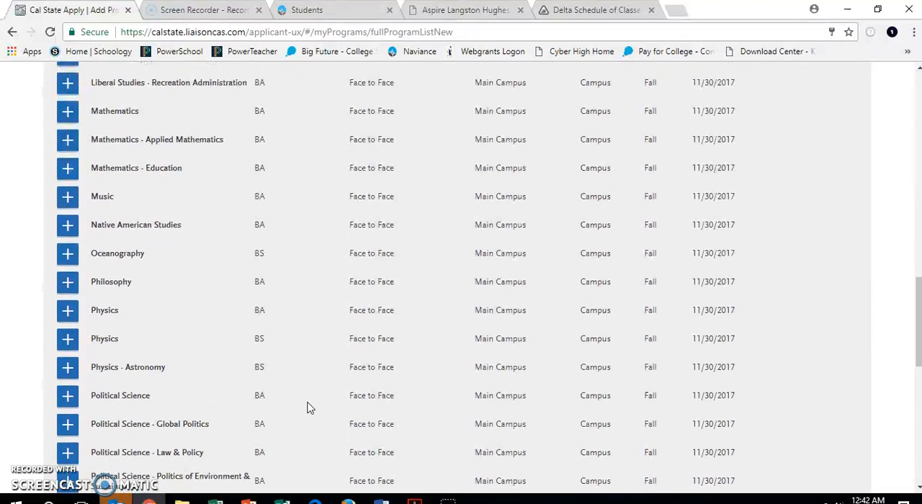
scroll(308, 405, "down", 2)
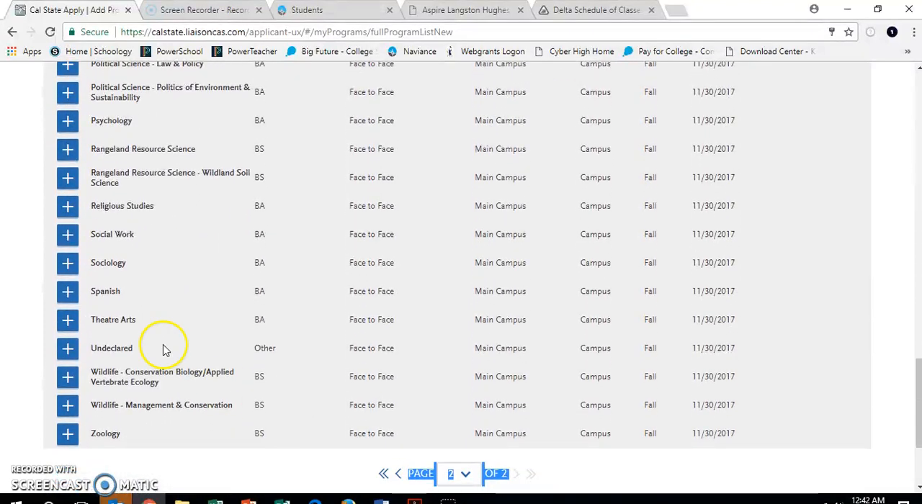
left_click(68, 351)
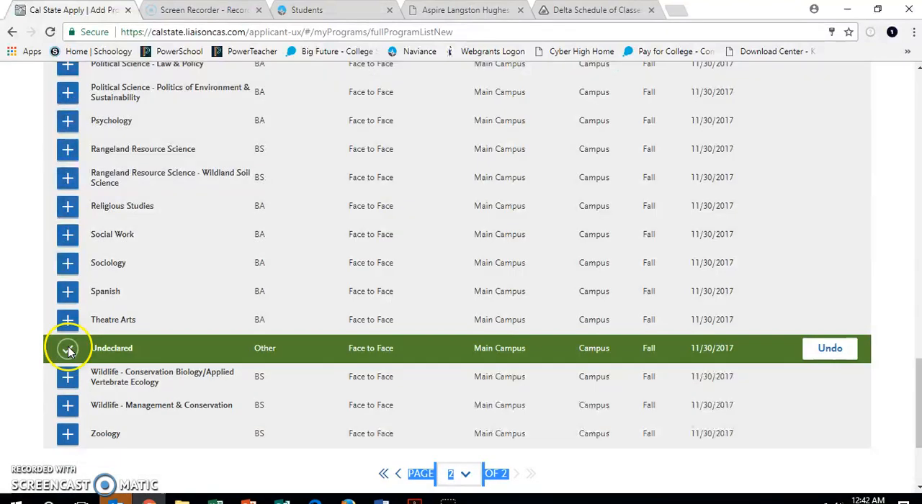
scroll(465, 353, "down", 2)
scroll(466, 353, "up", 20)
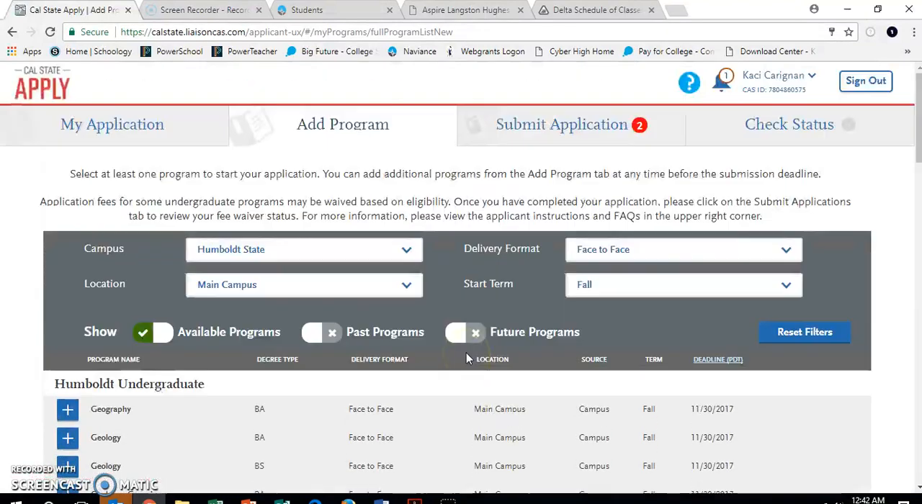
Open Submit Application and review the Fresno, Humboldt and San Francisco selections with their fees and submission status
left_click(580, 130)
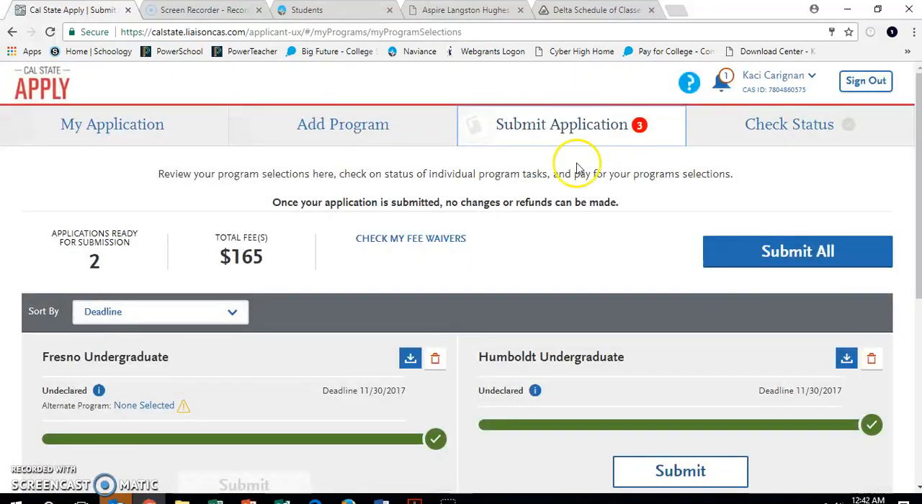
scroll(566, 242, "down", 3)
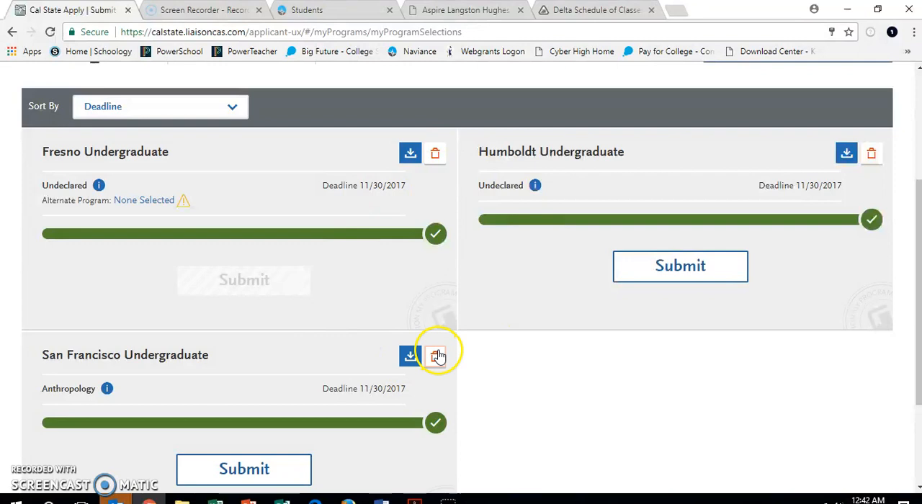
scroll(438, 353, "down", 2)
scroll(441, 354, "up", 3)
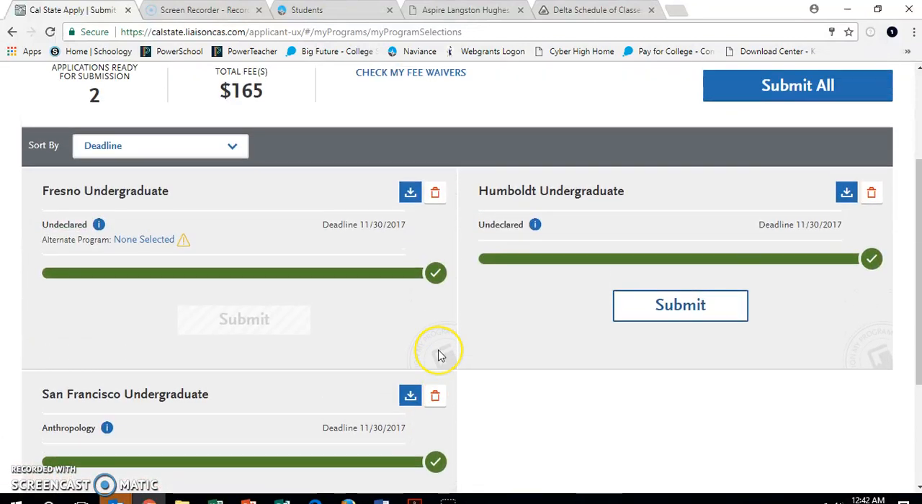
scroll(441, 354, "up", 1)
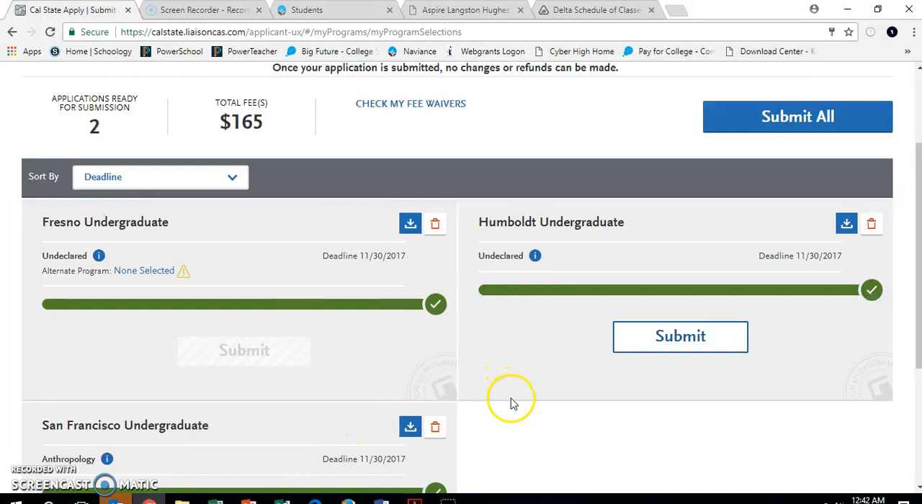
scroll(530, 398, "up", 2)
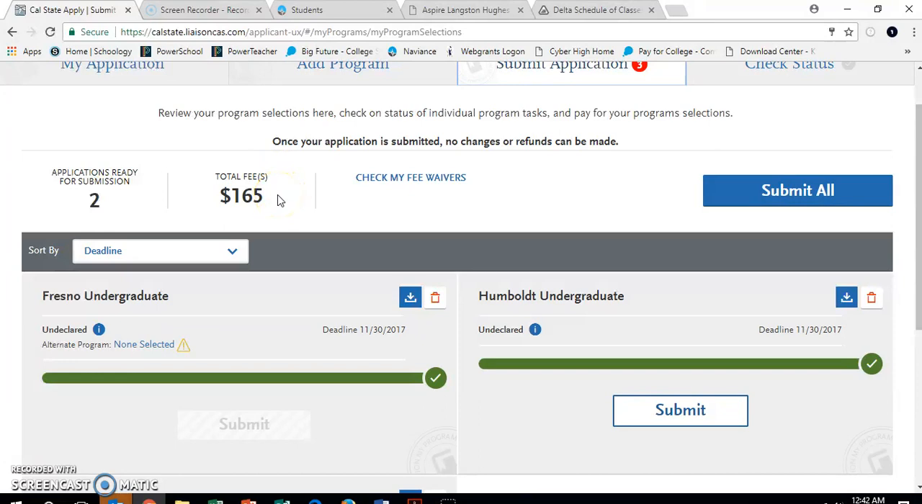
Check the available application fee waivers and their eligibility rules, and return to the selected programs
left_click(380, 183)
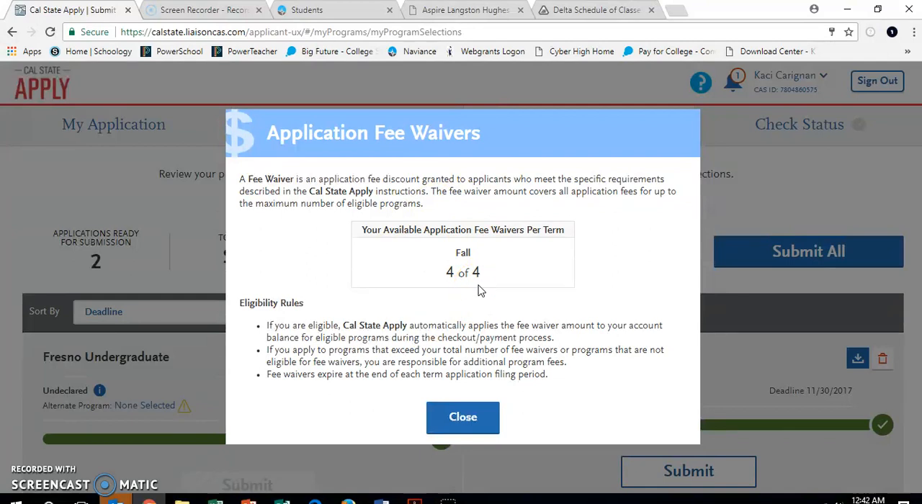
left_click(463, 417)
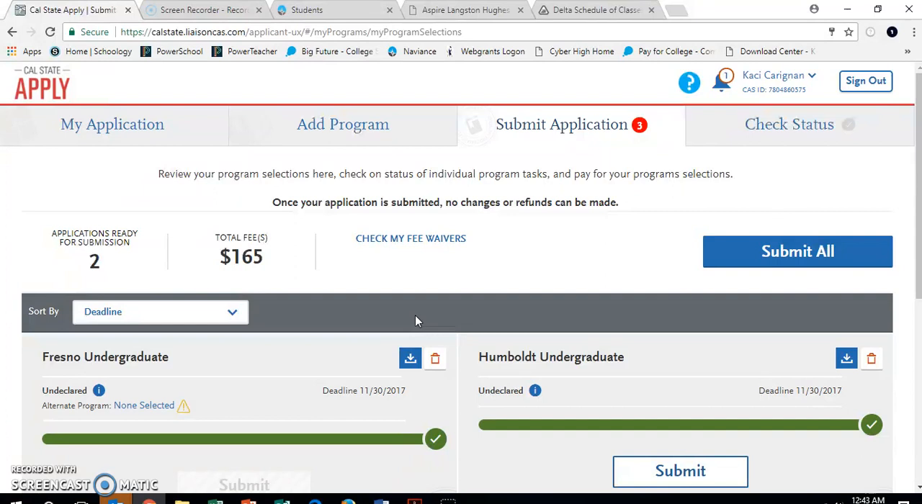
scroll(416, 316, "down", 2)
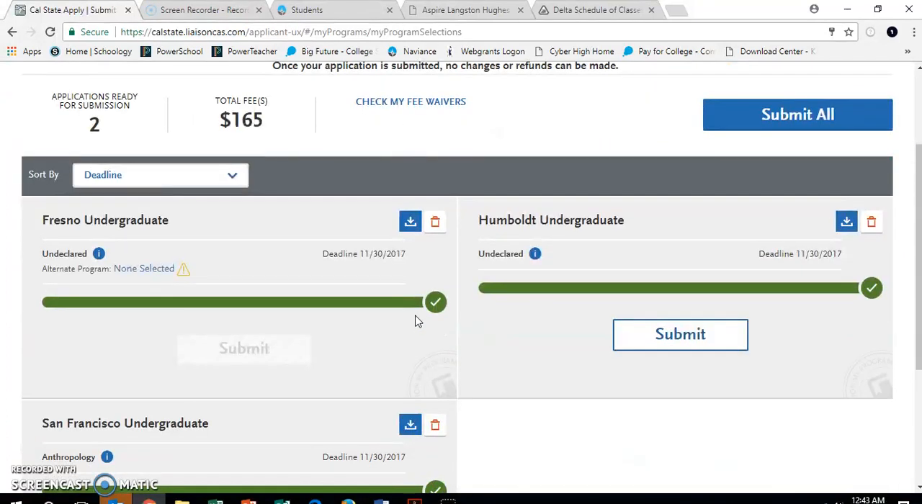